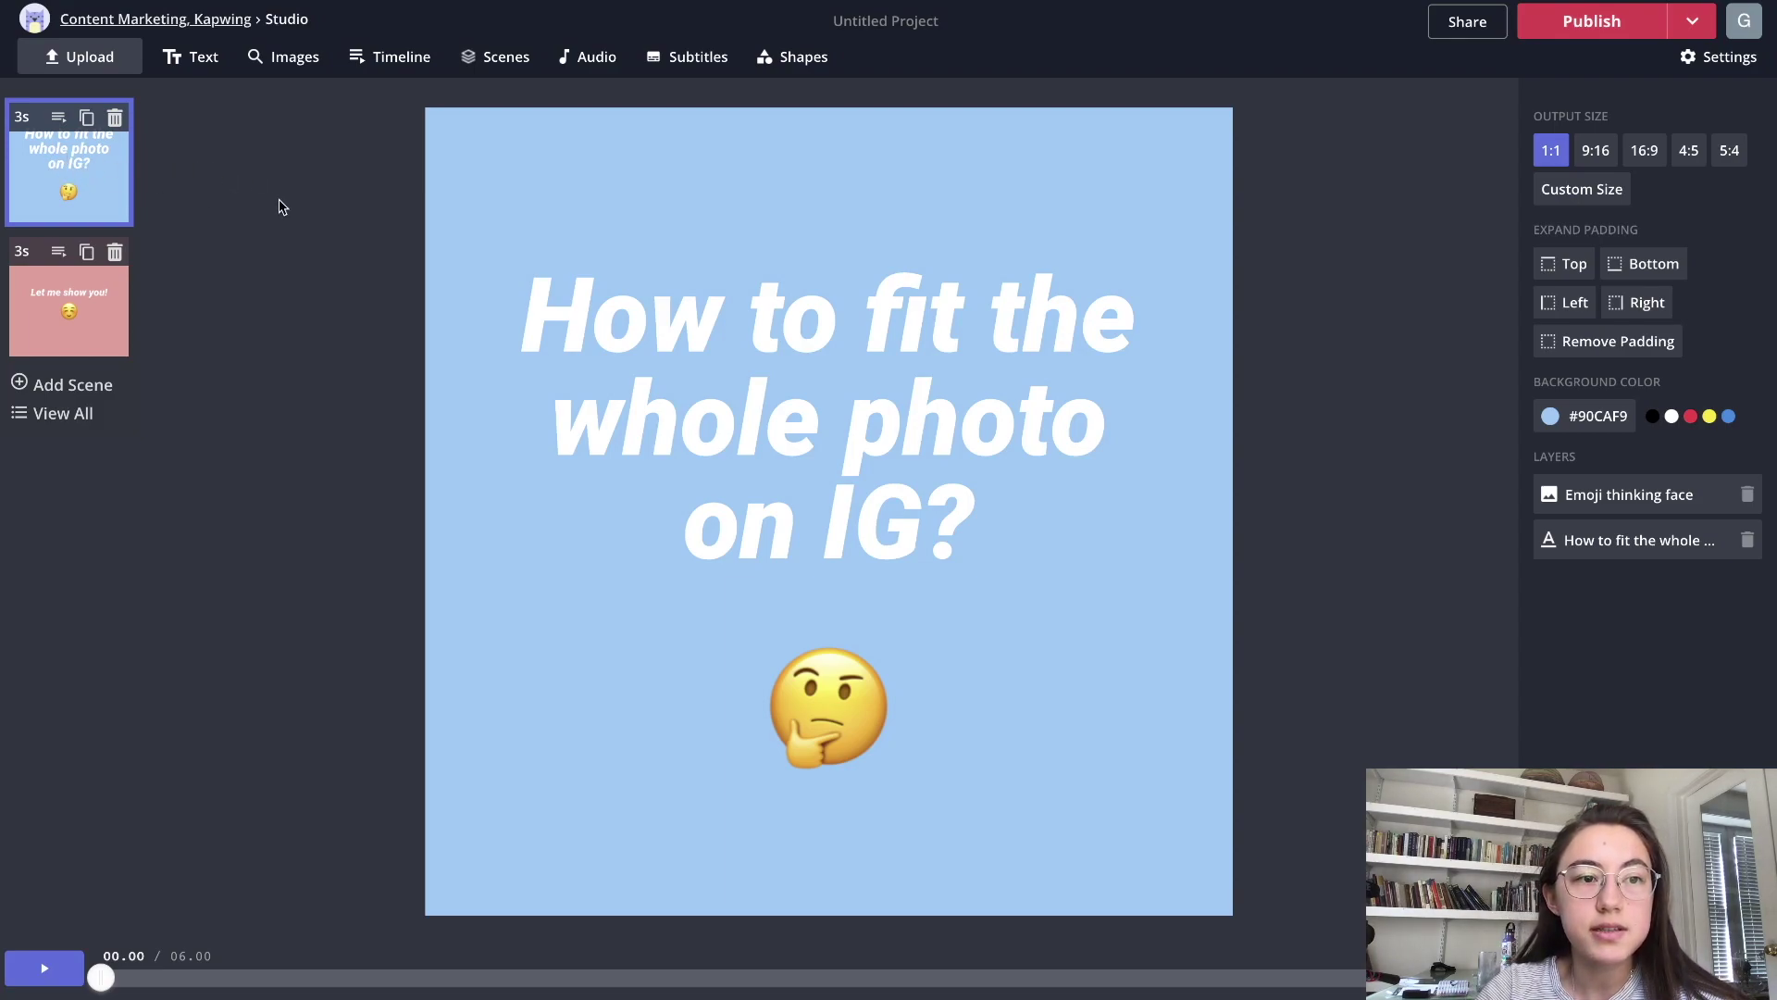
# - Open the Timeline view for the blue first scene
pyautogui.click(378, 59)
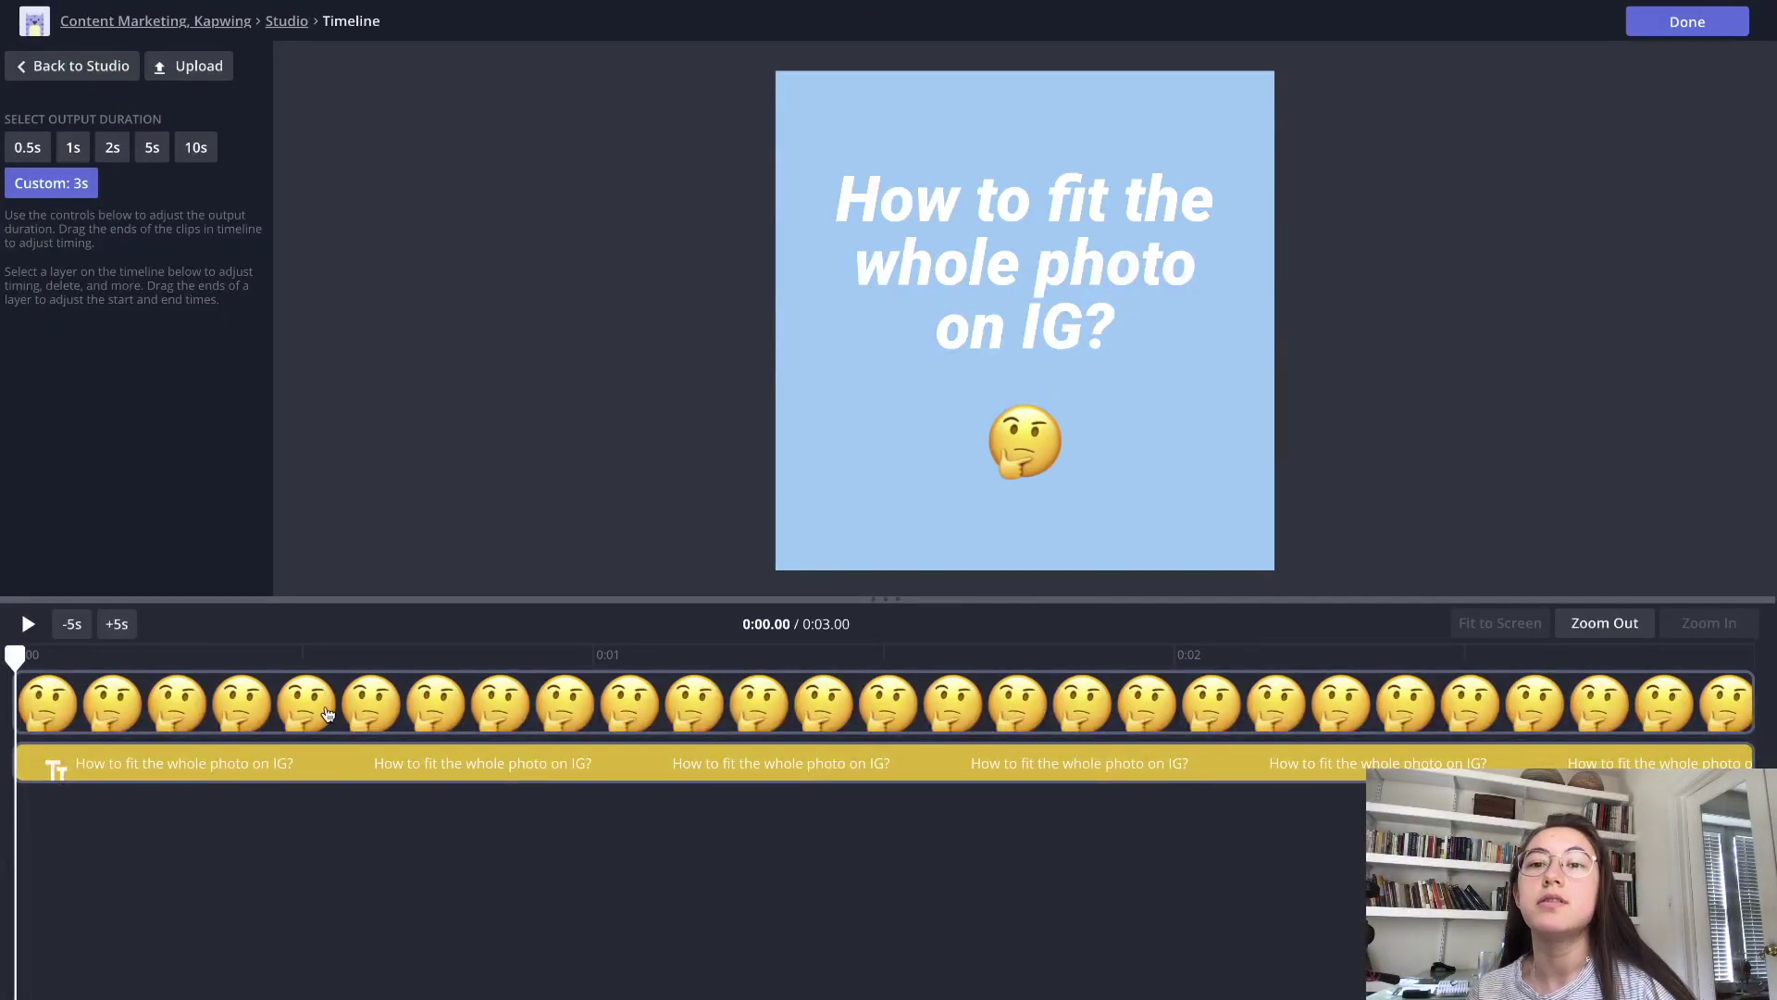
# - Inspect the title and thinking-emoji layers, then adjust the title text's end time
pyautogui.click(1067, 297)
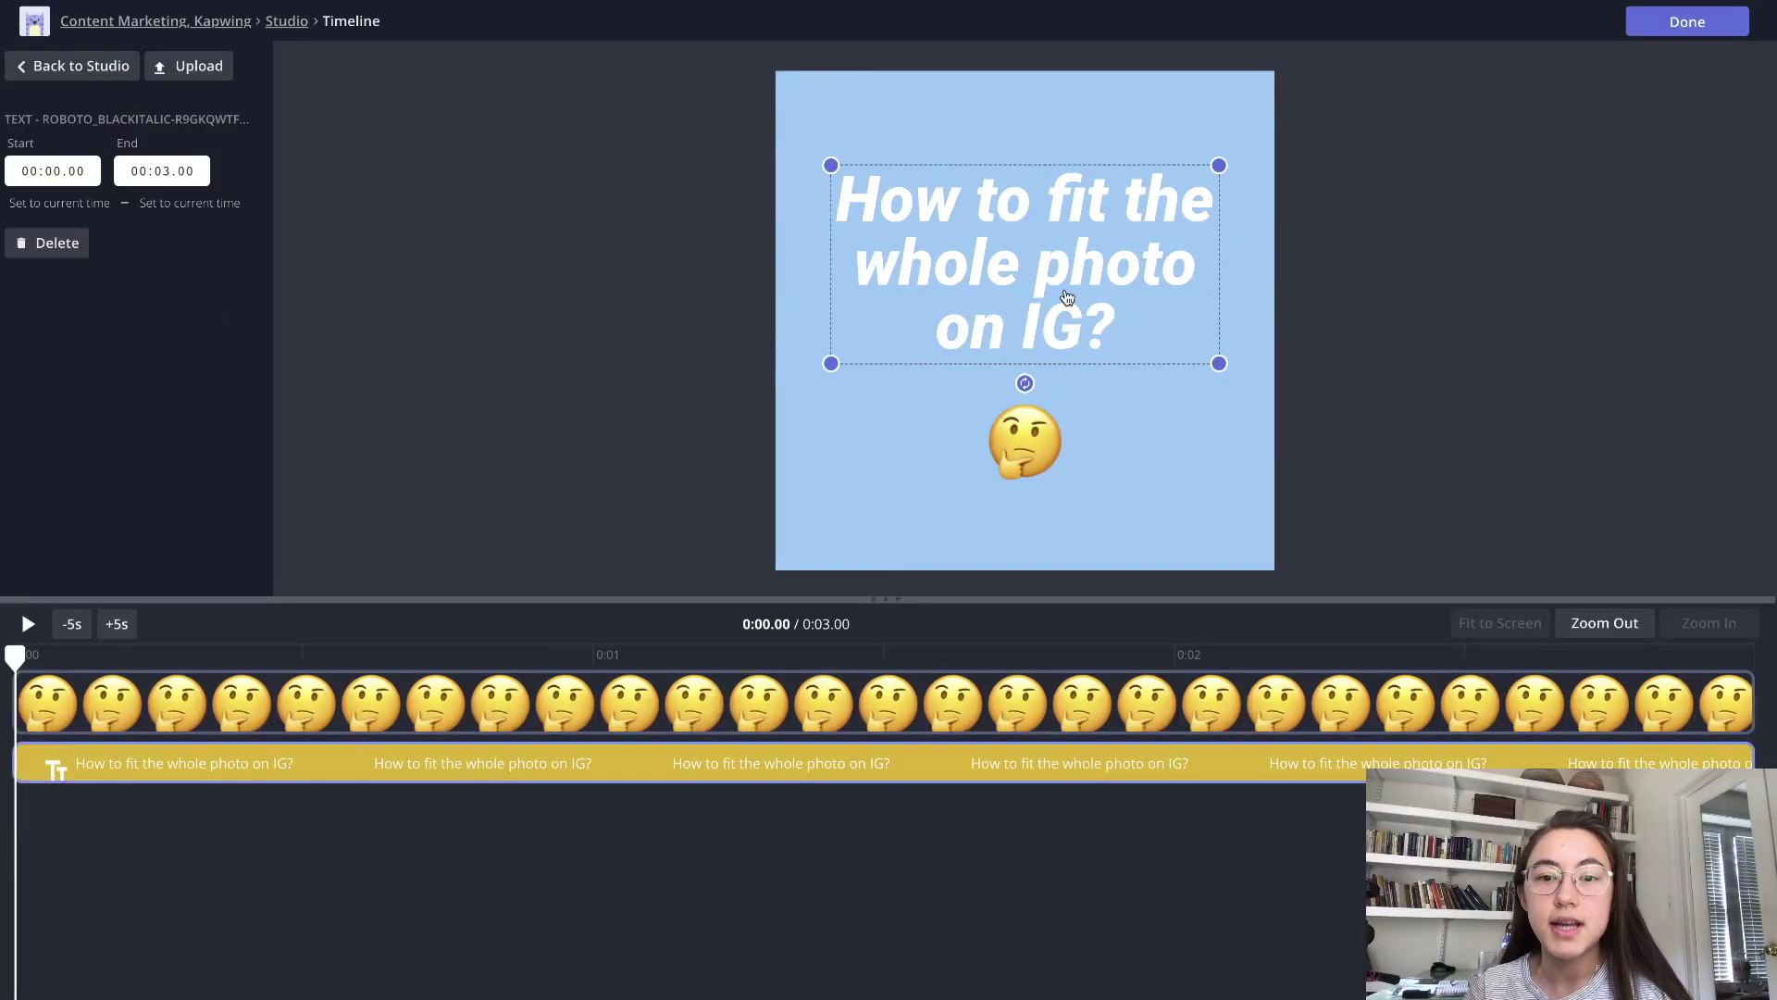
pyautogui.click(1037, 417)
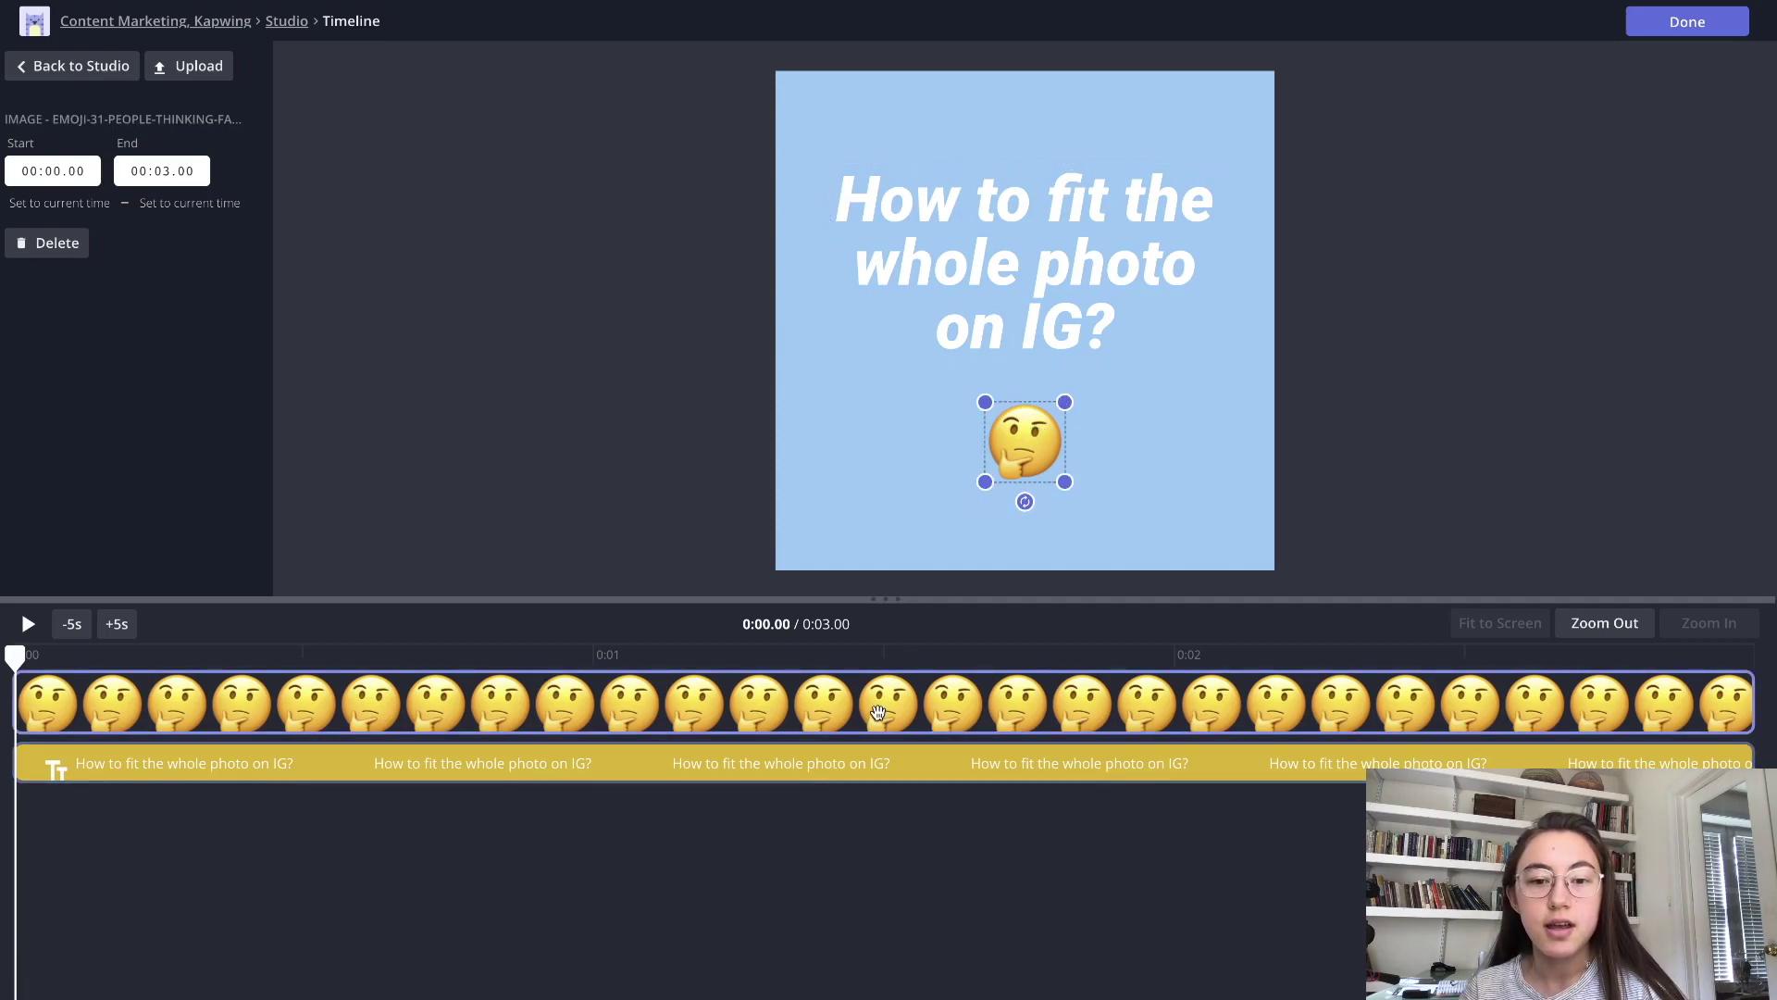
pyautogui.click(917, 768)
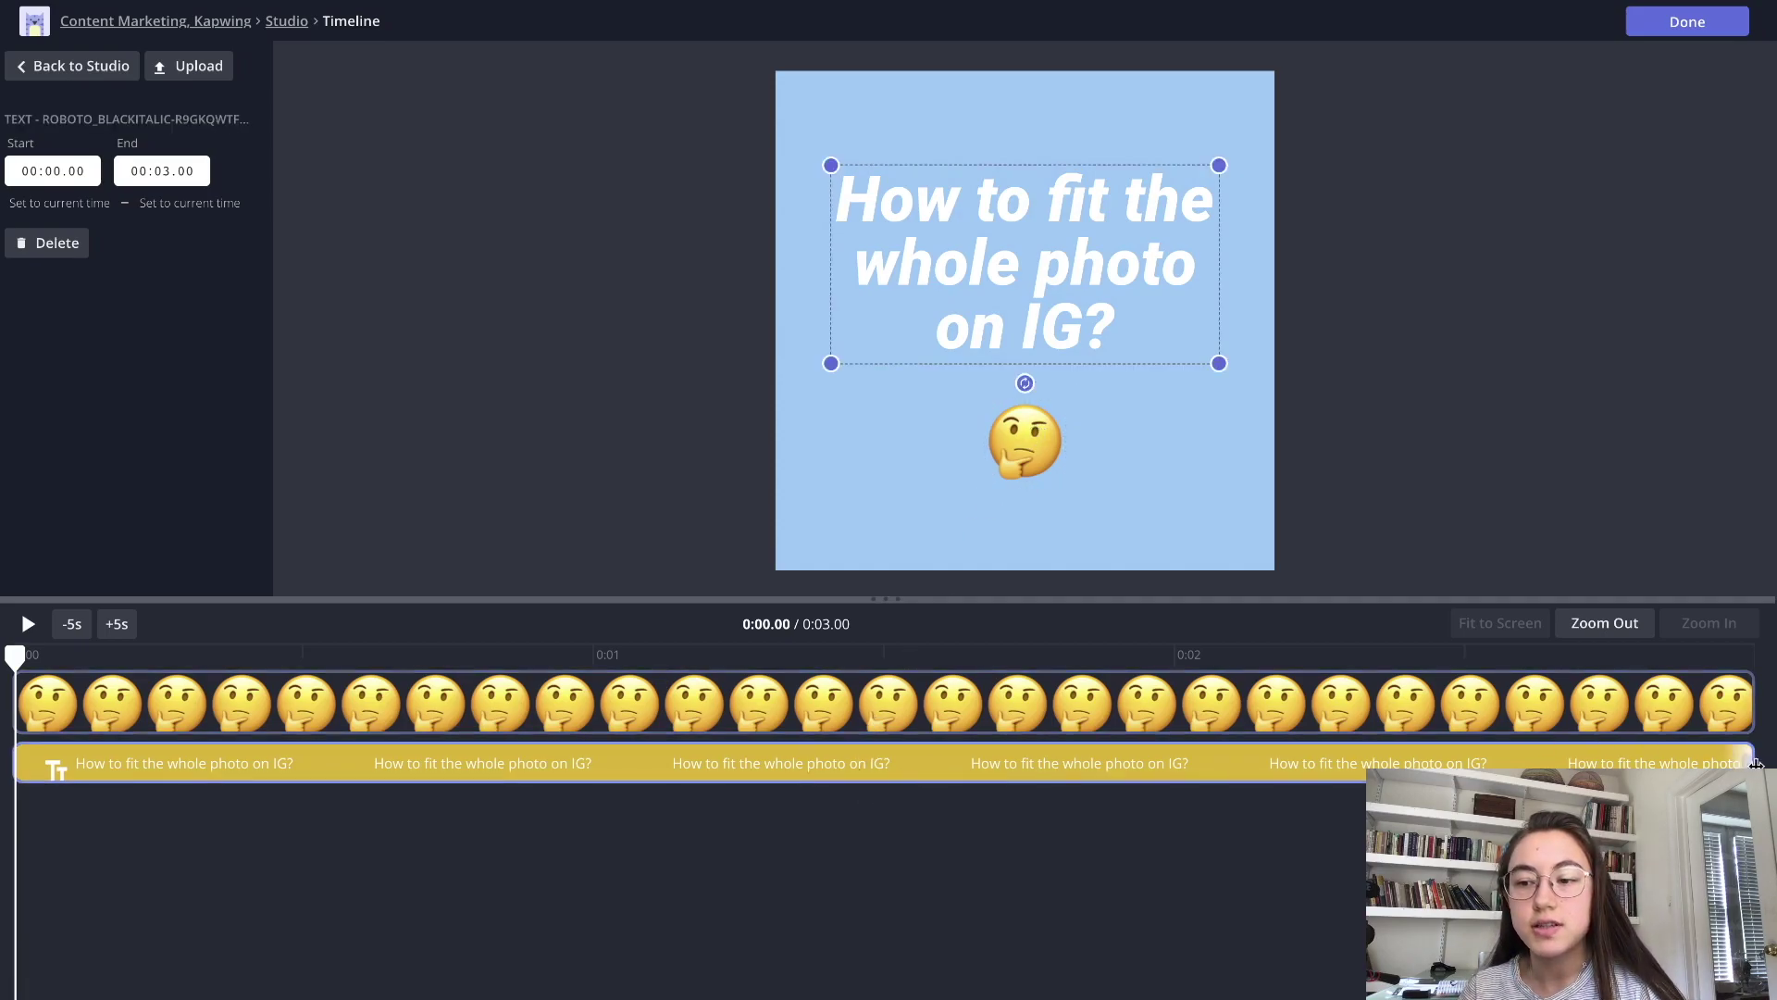
pyautogui.moveTo(1749, 763)
pyautogui.mouseDown()
pyautogui.moveTo(1251, 763)
pyautogui.moveTo(1653, 743)
pyautogui.mouseUp()
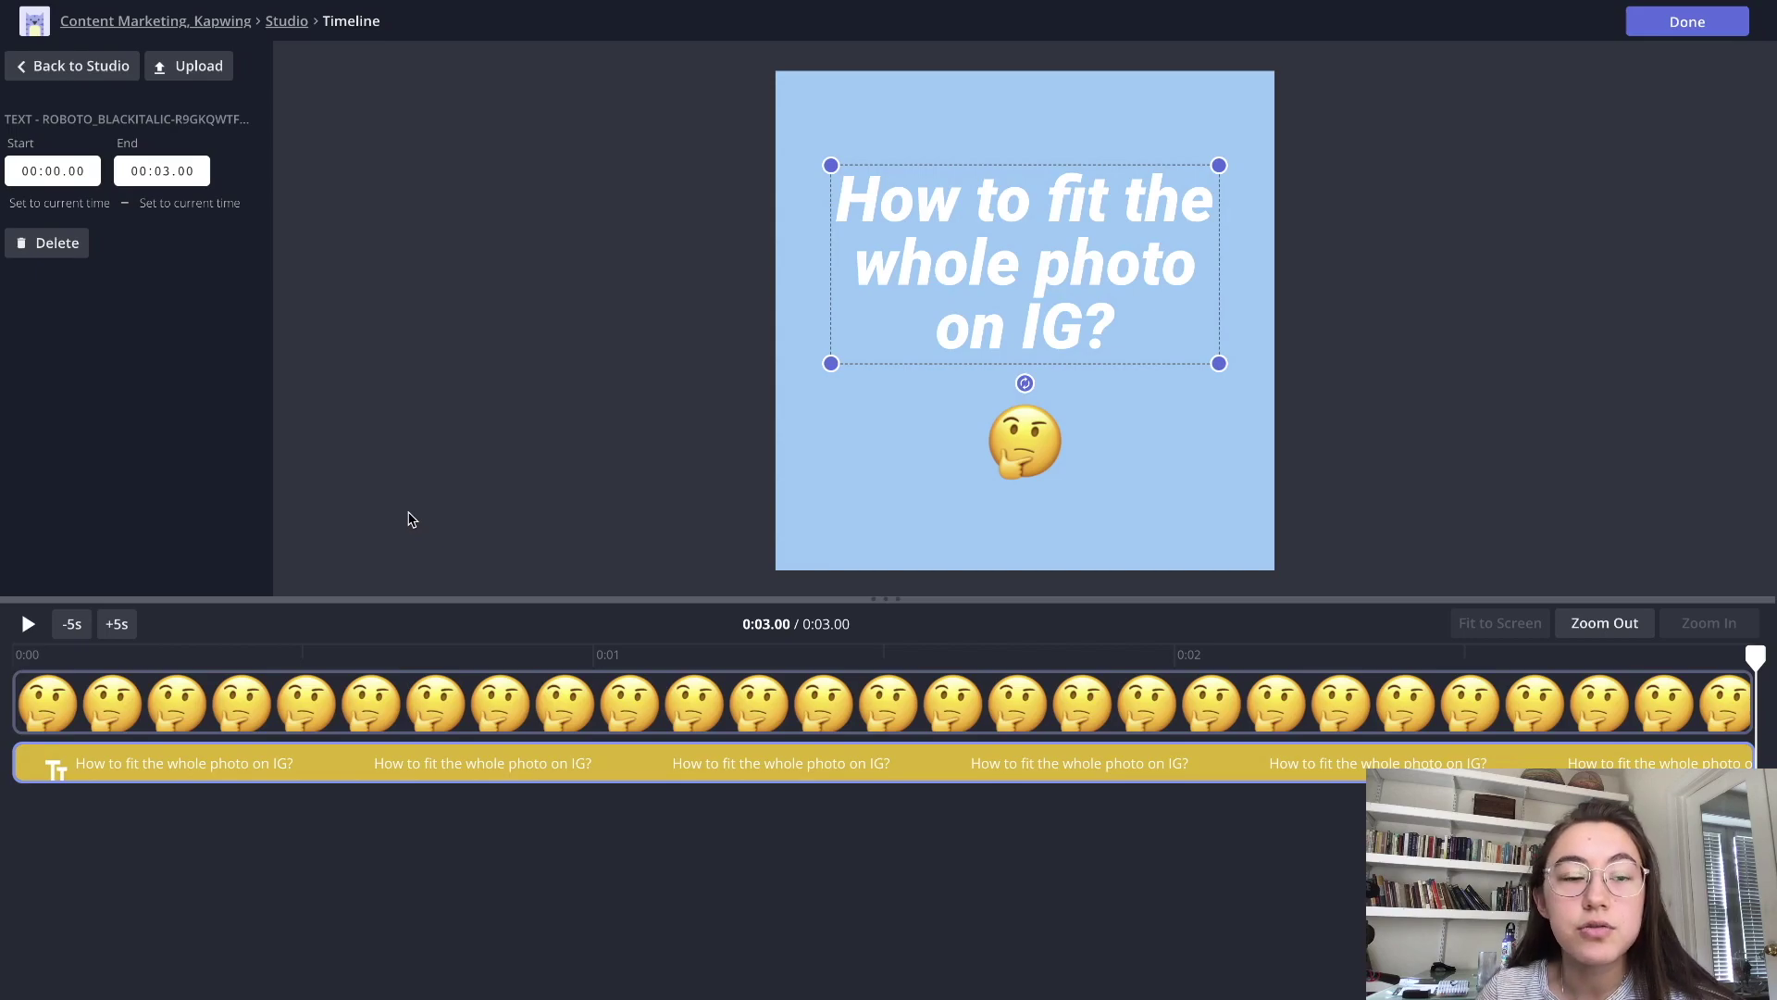
# - Upload voiceover1.mp3 from the Downloads folder into the first scene
pyautogui.click(193, 71)
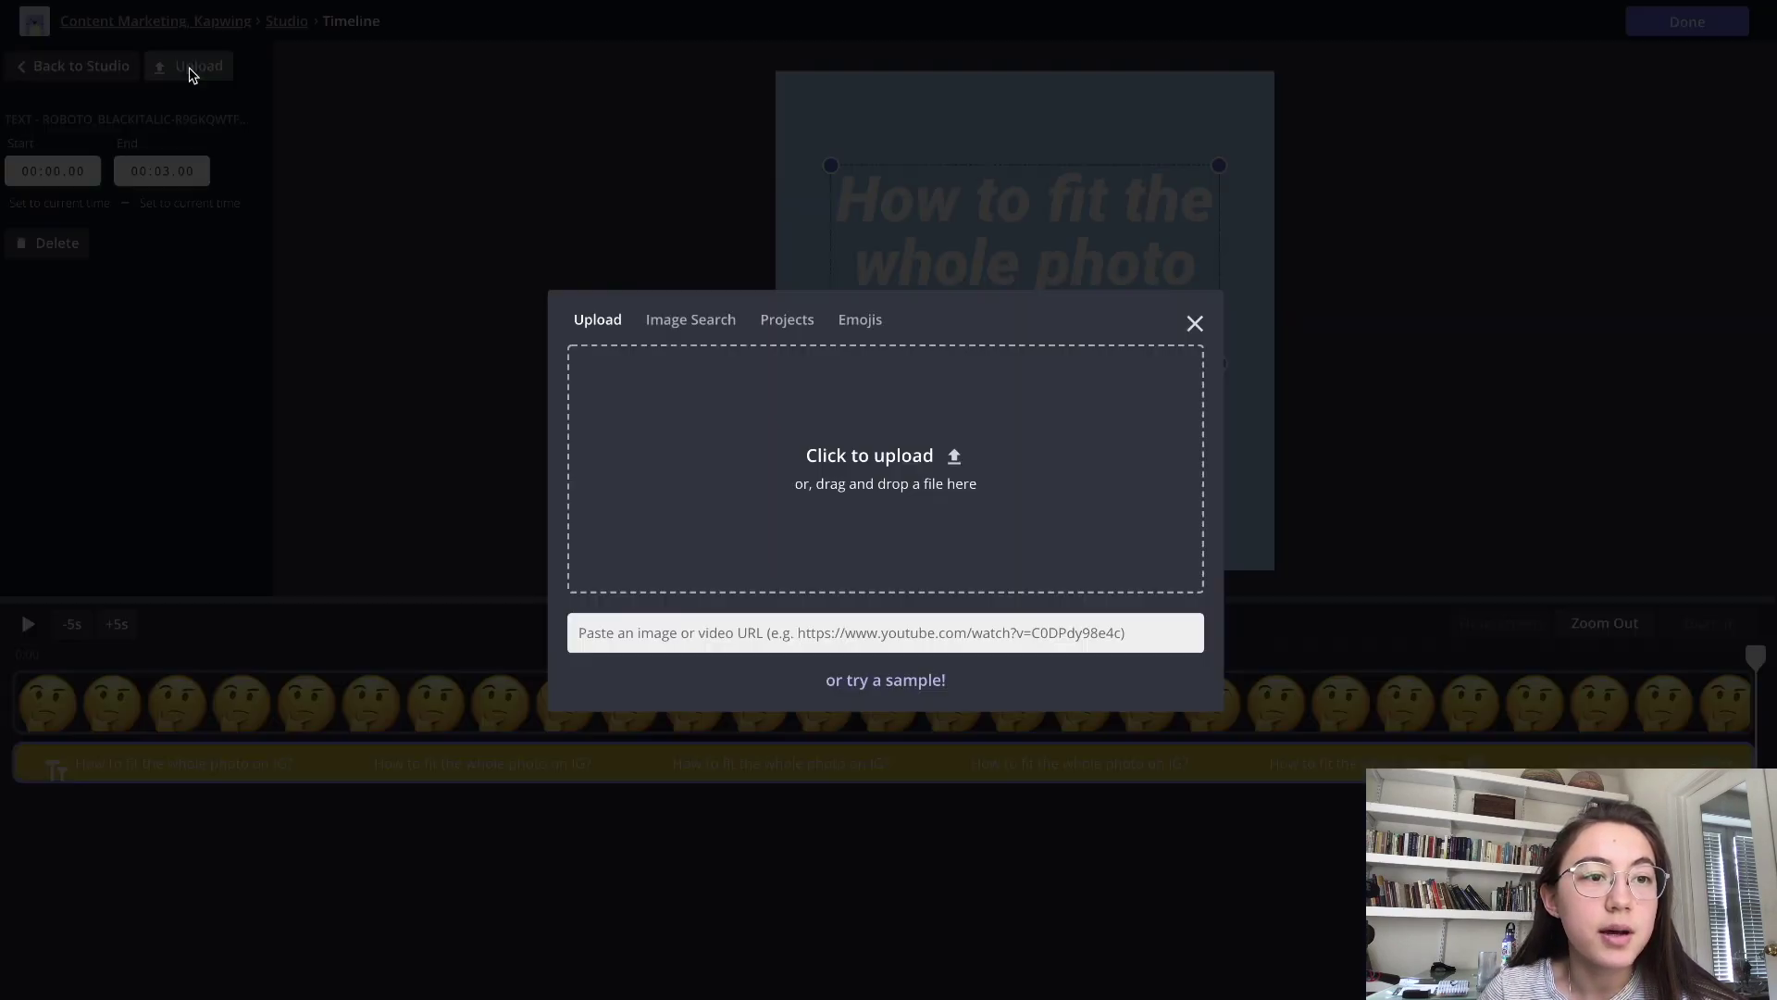
pyautogui.click(757, 634)
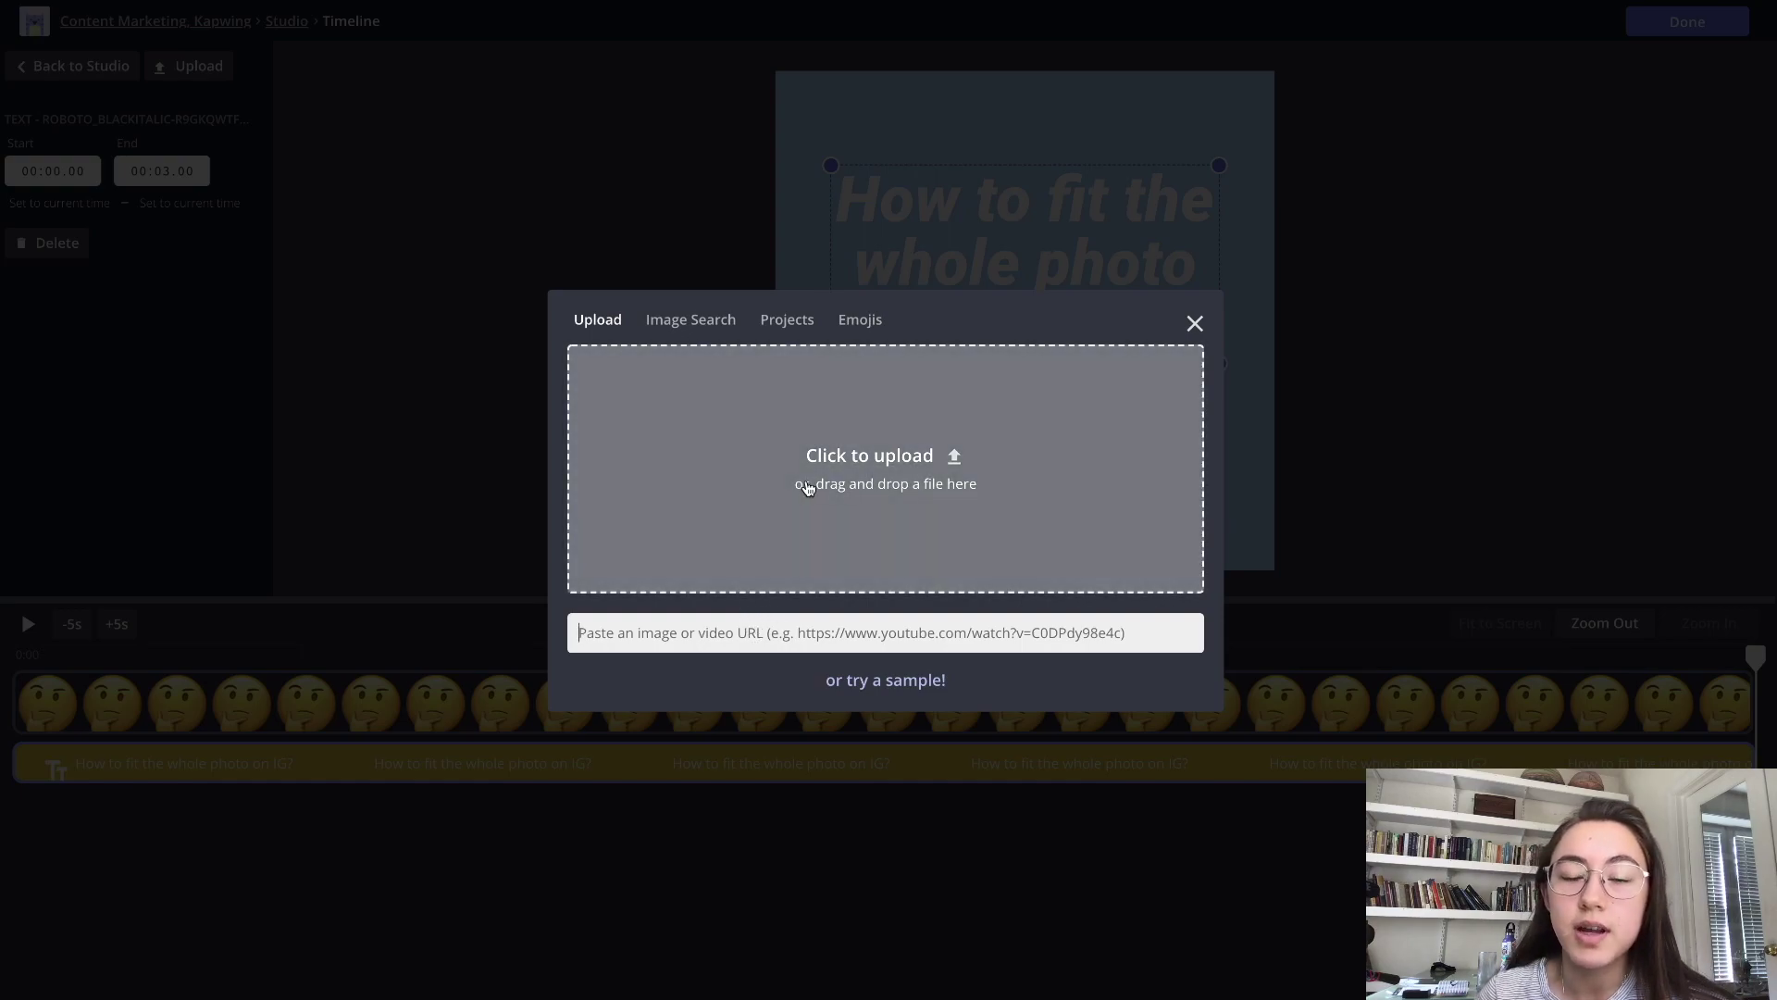
pyautogui.click(806, 484)
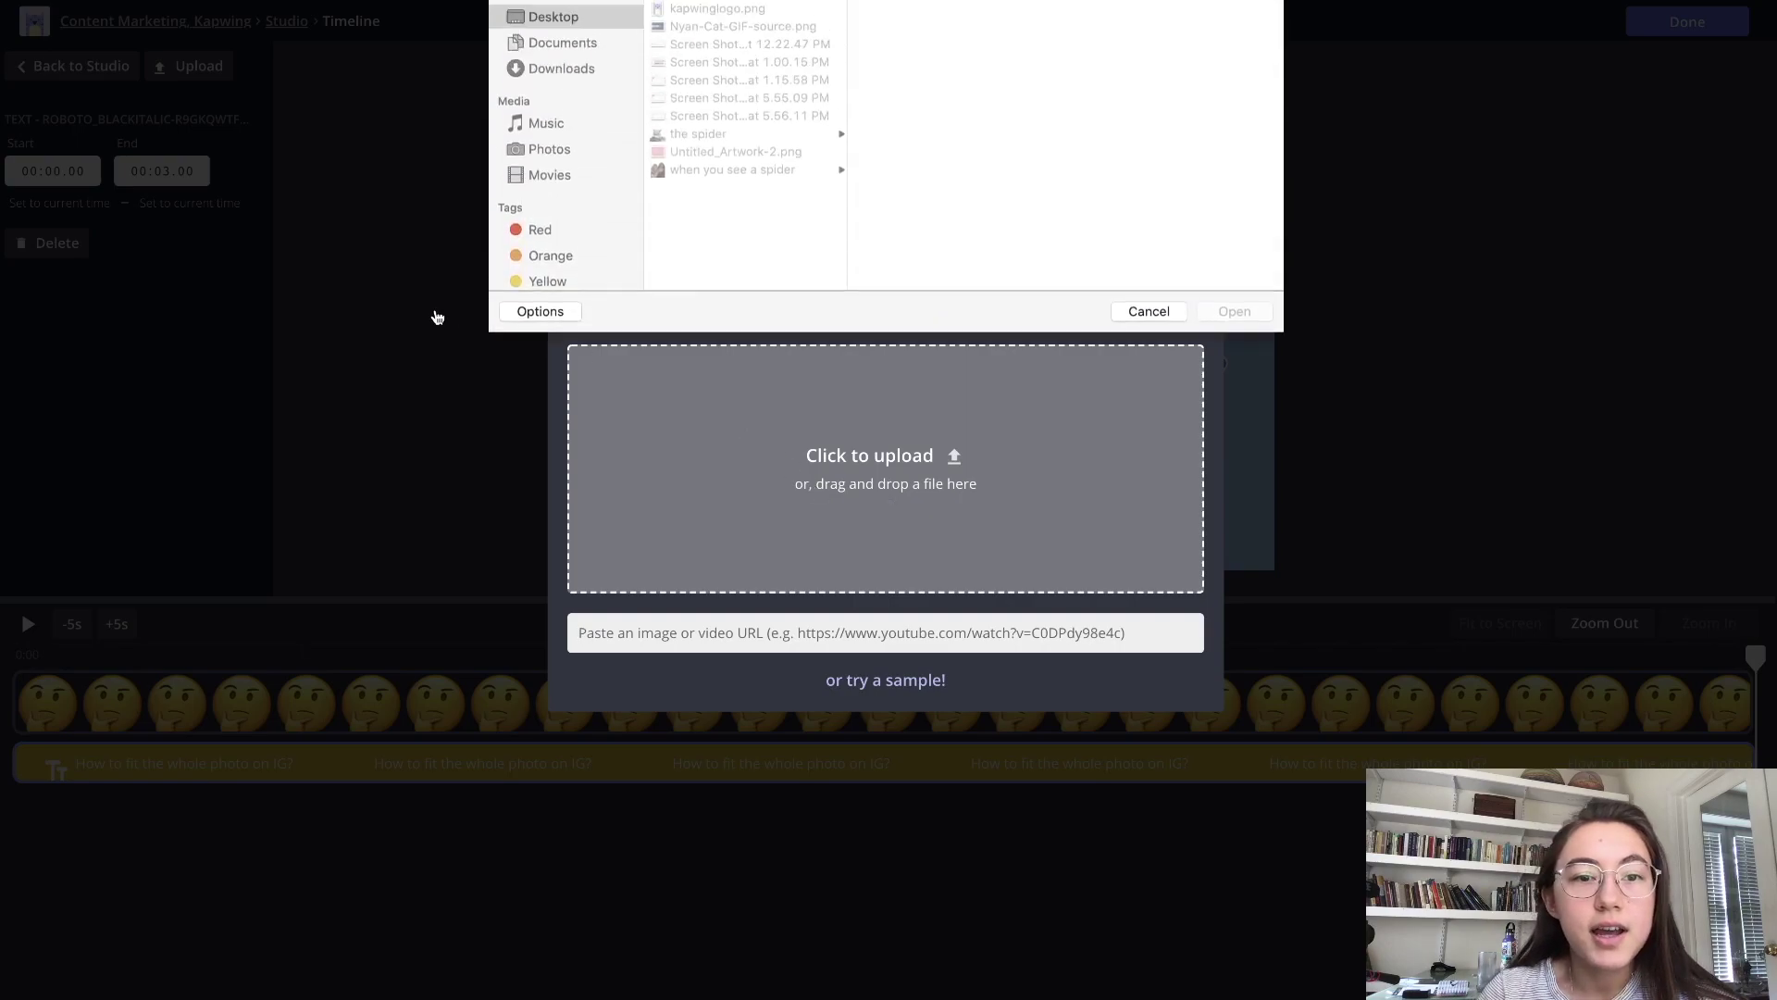
pyautogui.click(572, 71)
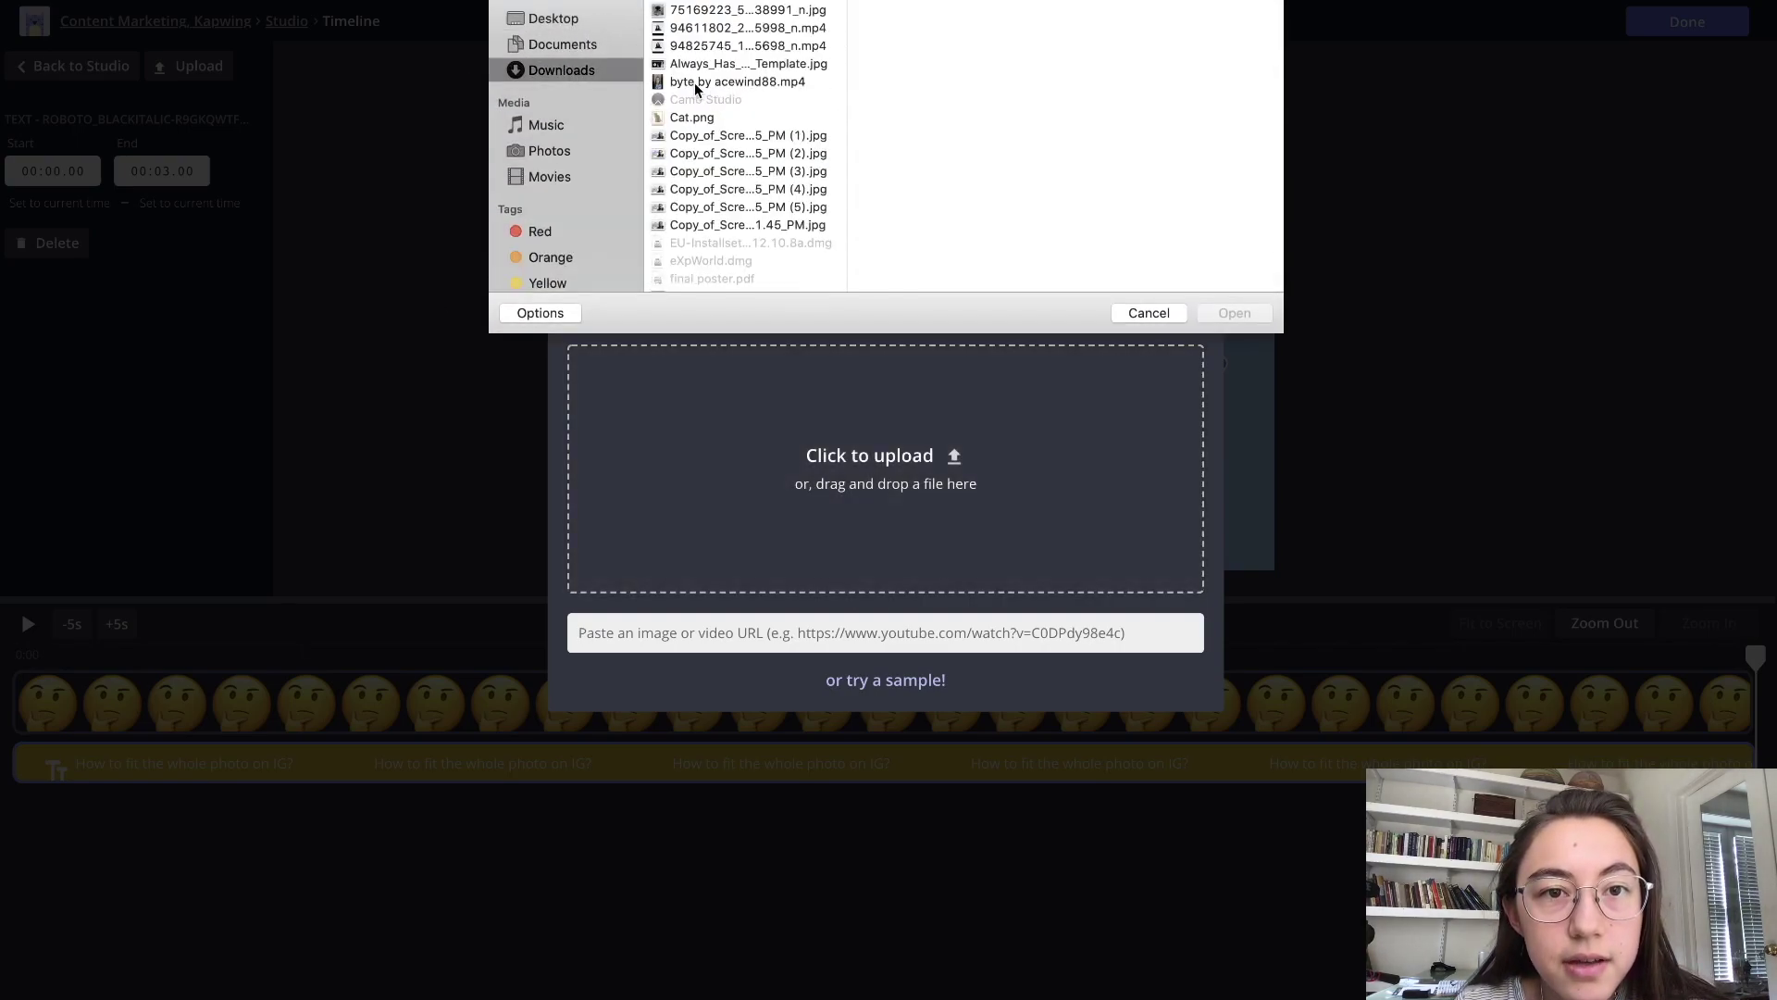
pyautogui.scroll(-5, 696, 88)
pyautogui.click(705, 227)
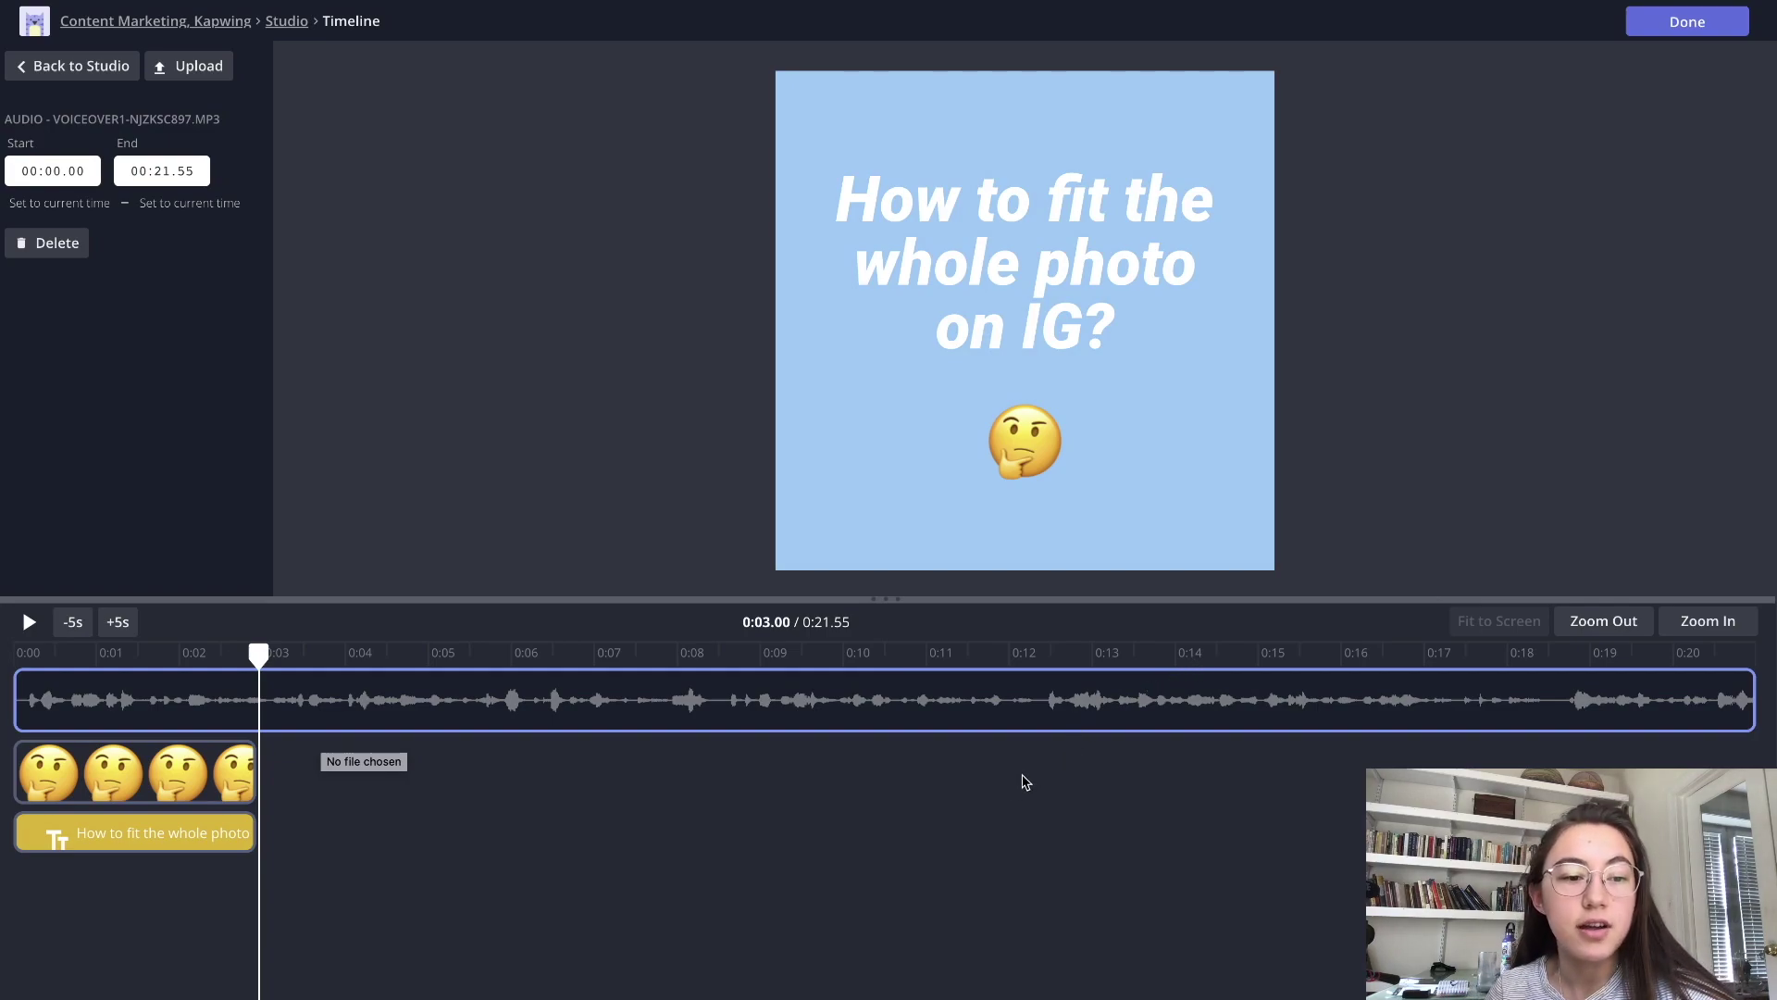
pyautogui.click(24, 655)
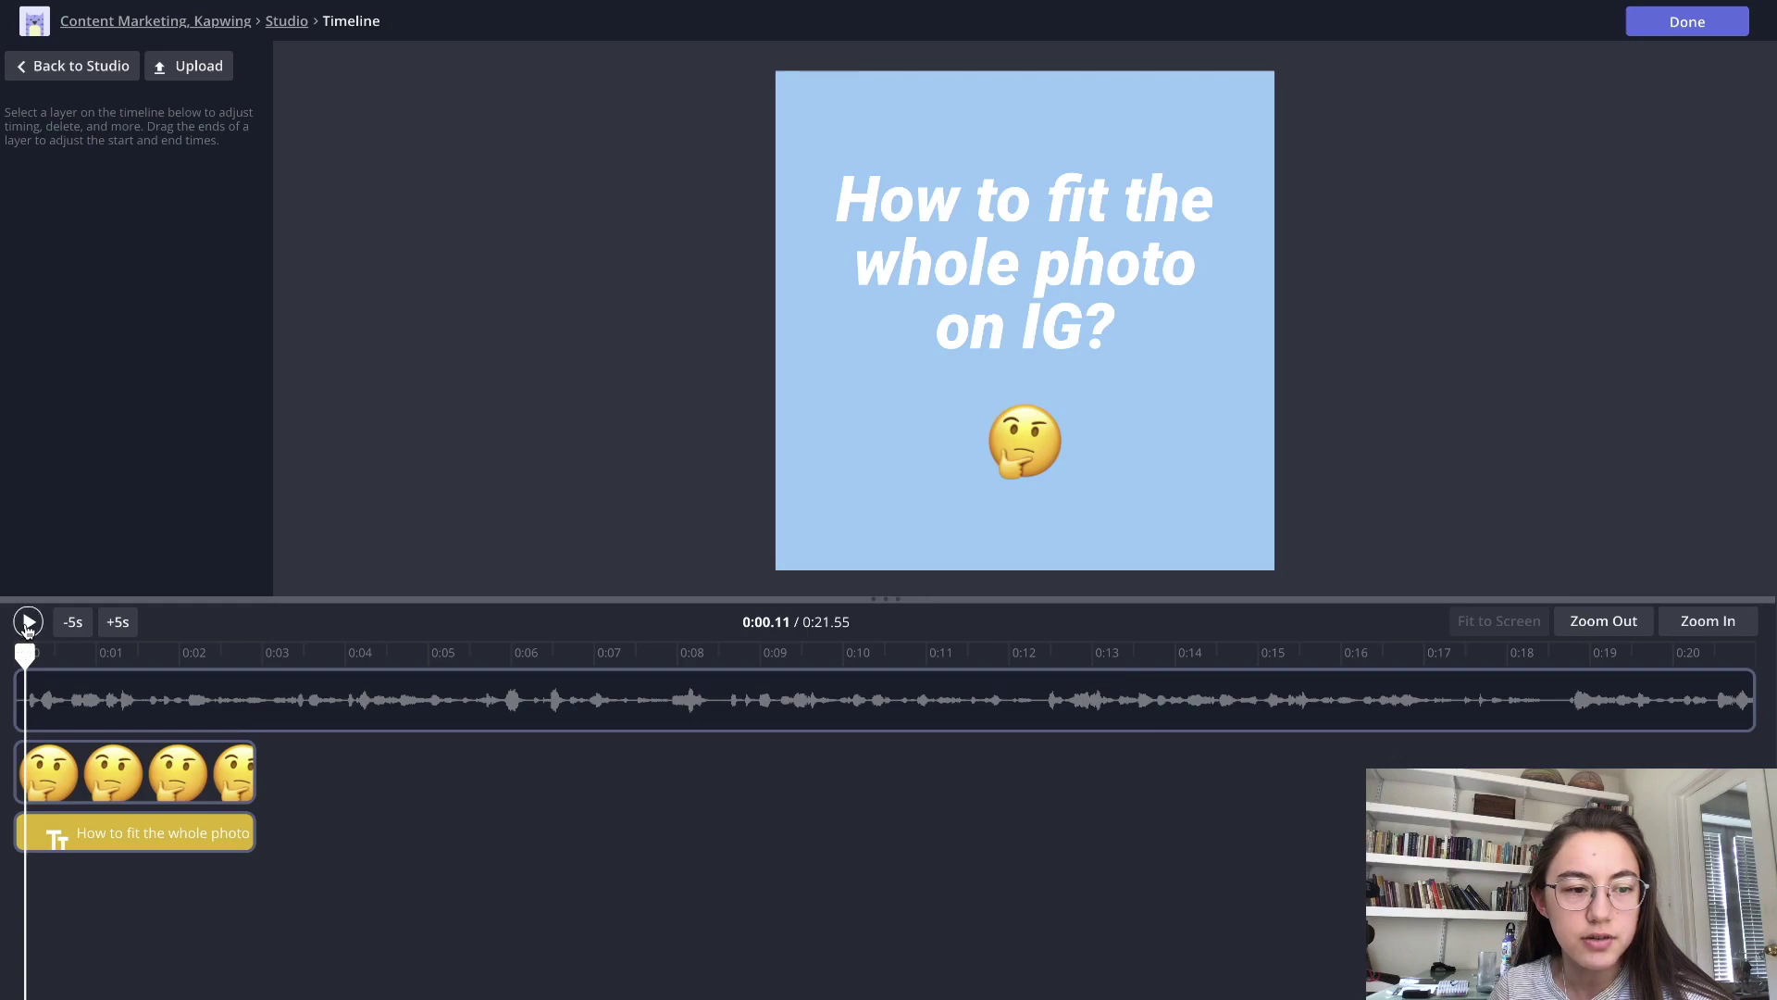
pyautogui.click(28, 622)
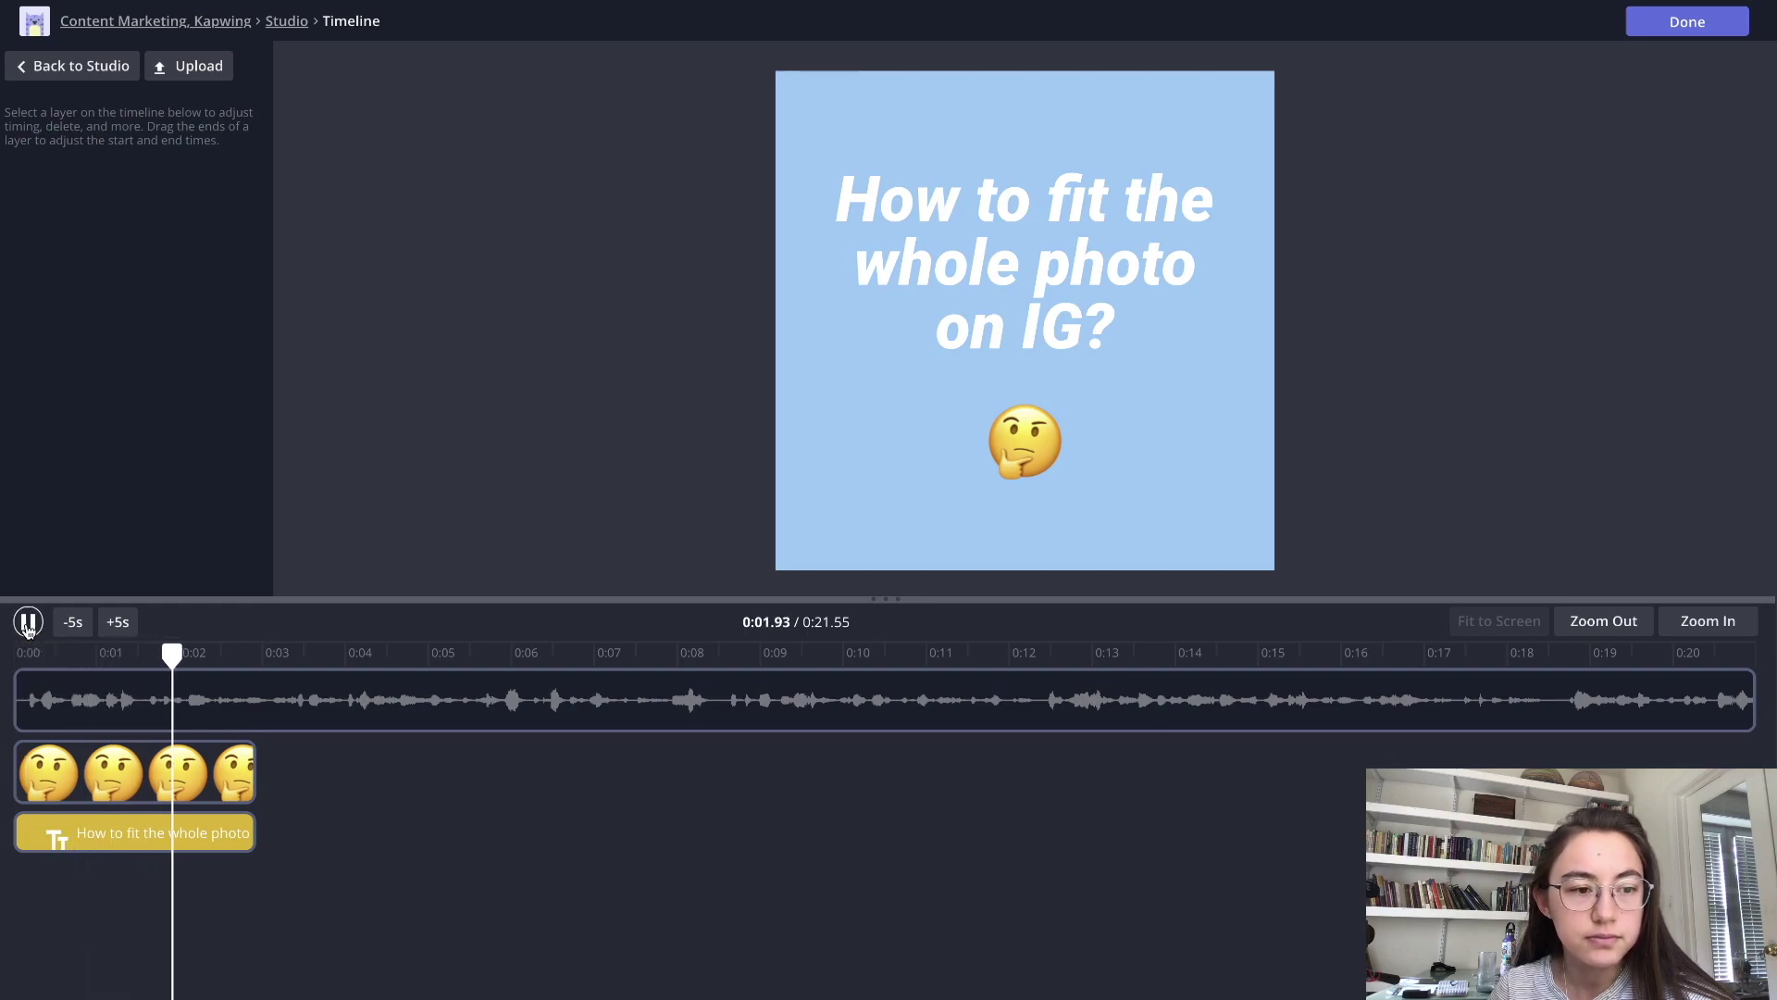
pyautogui.click(29, 623)
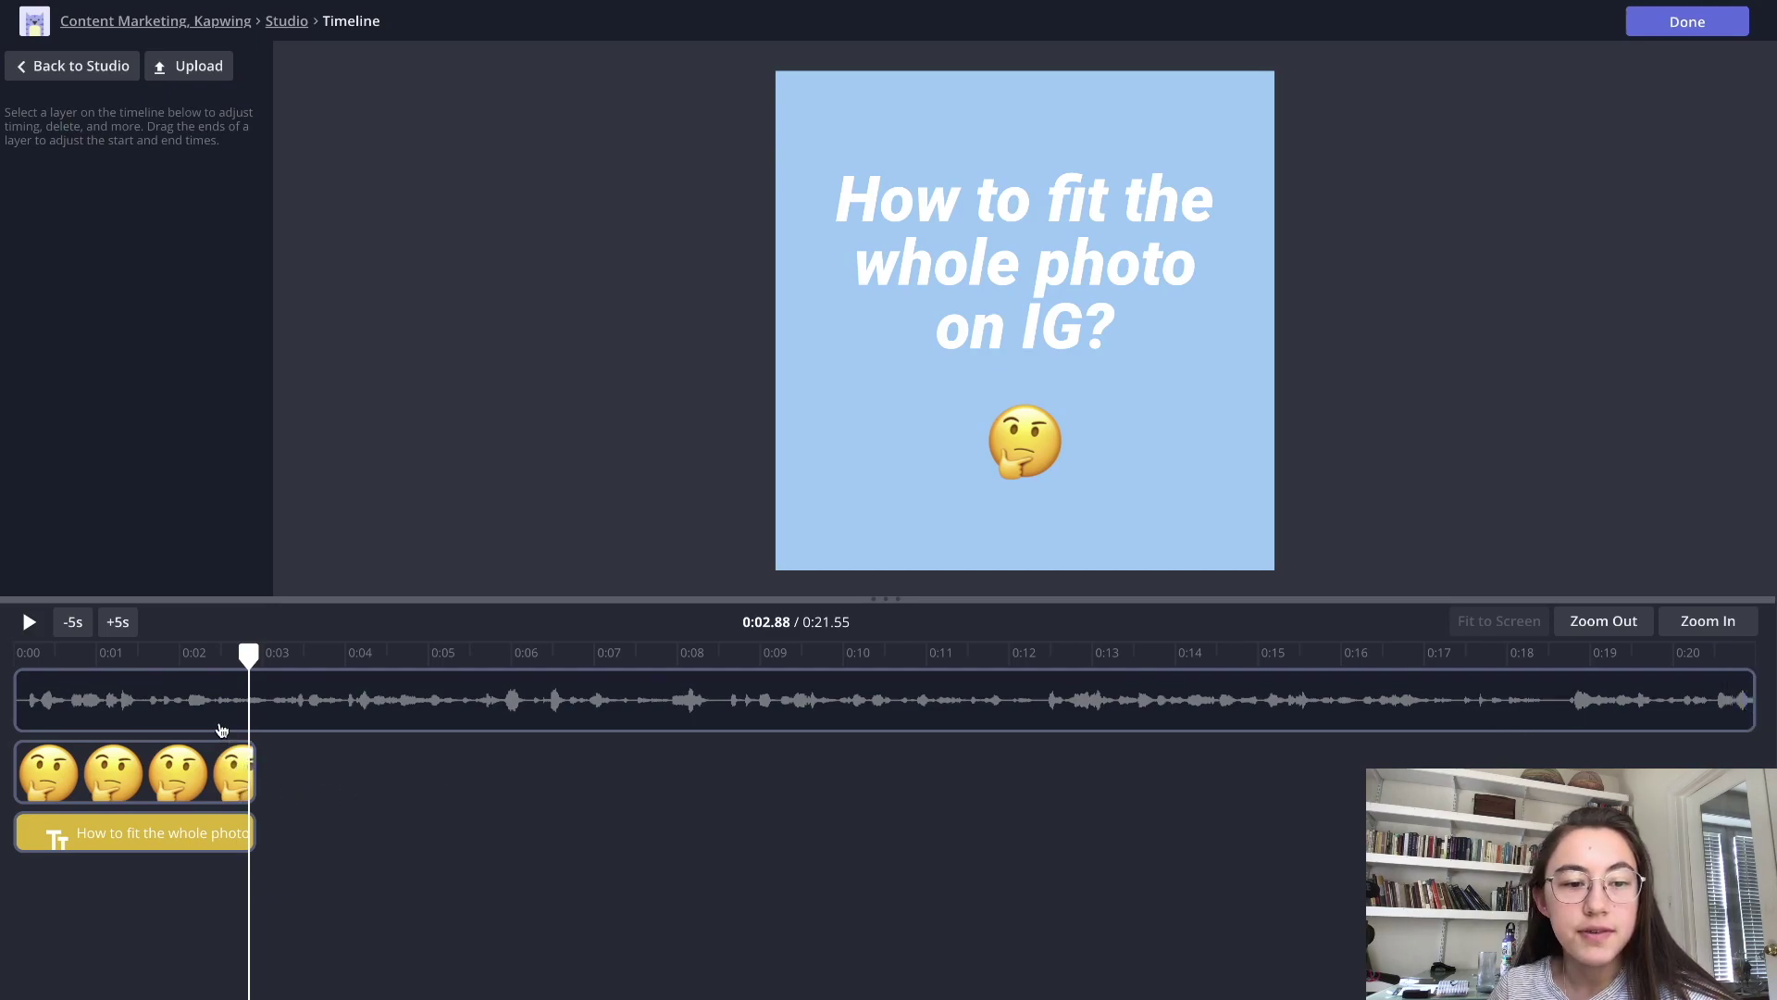
pyautogui.click(301, 698)
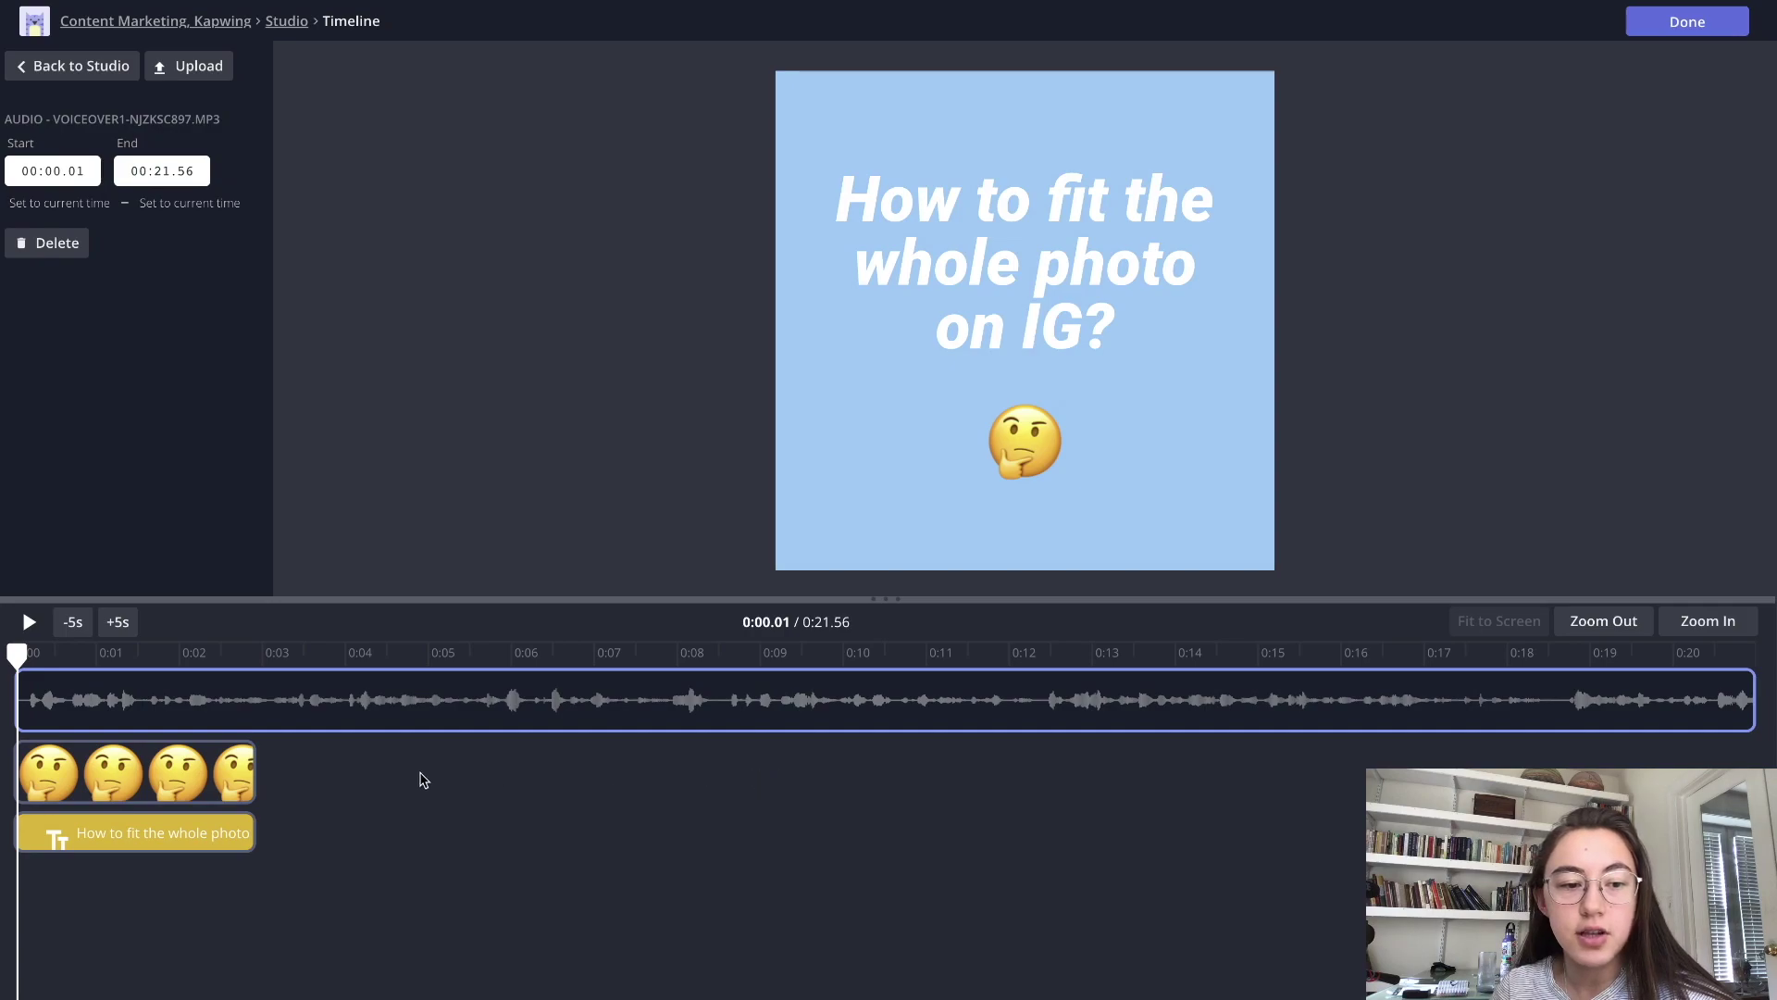
pyautogui.click(234, 776)
pyautogui.click(206, 834)
pyautogui.click(205, 789)
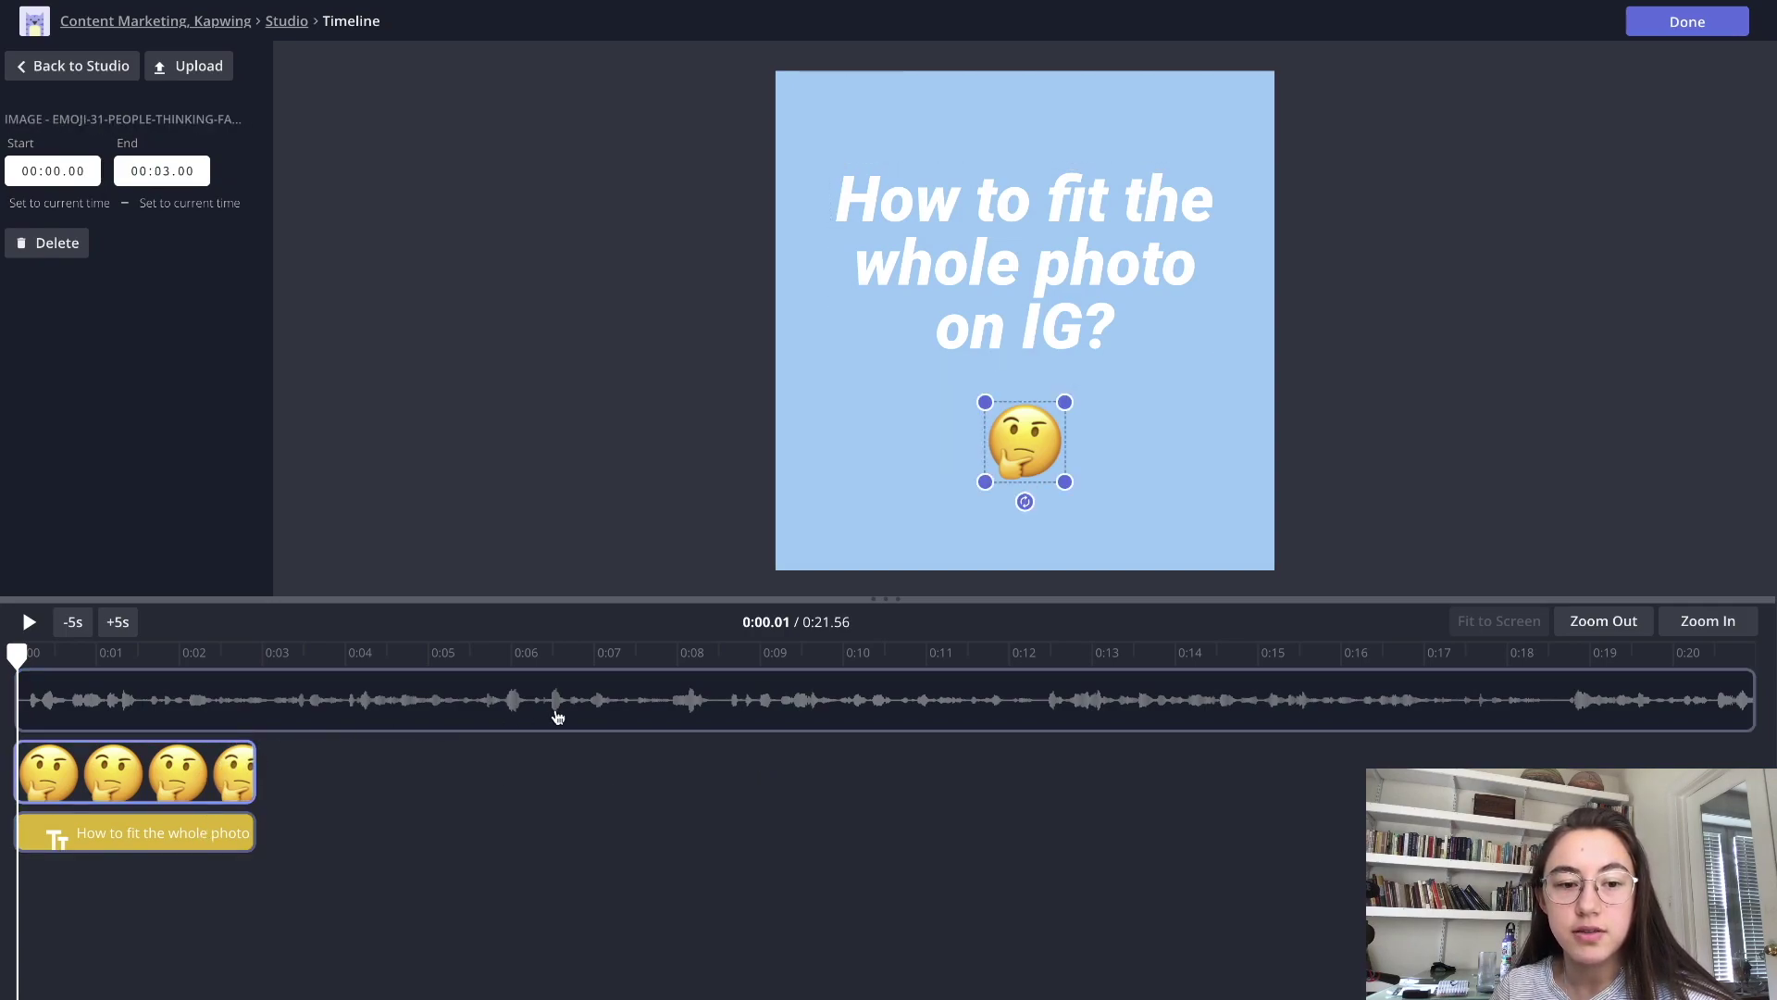
pyautogui.click(255, 773)
# - Stretch the emoji layer to the voiceover's end and preview from about nine seconds
pyautogui.moveTo(249, 772); pyautogui.dragTo(1751, 773)
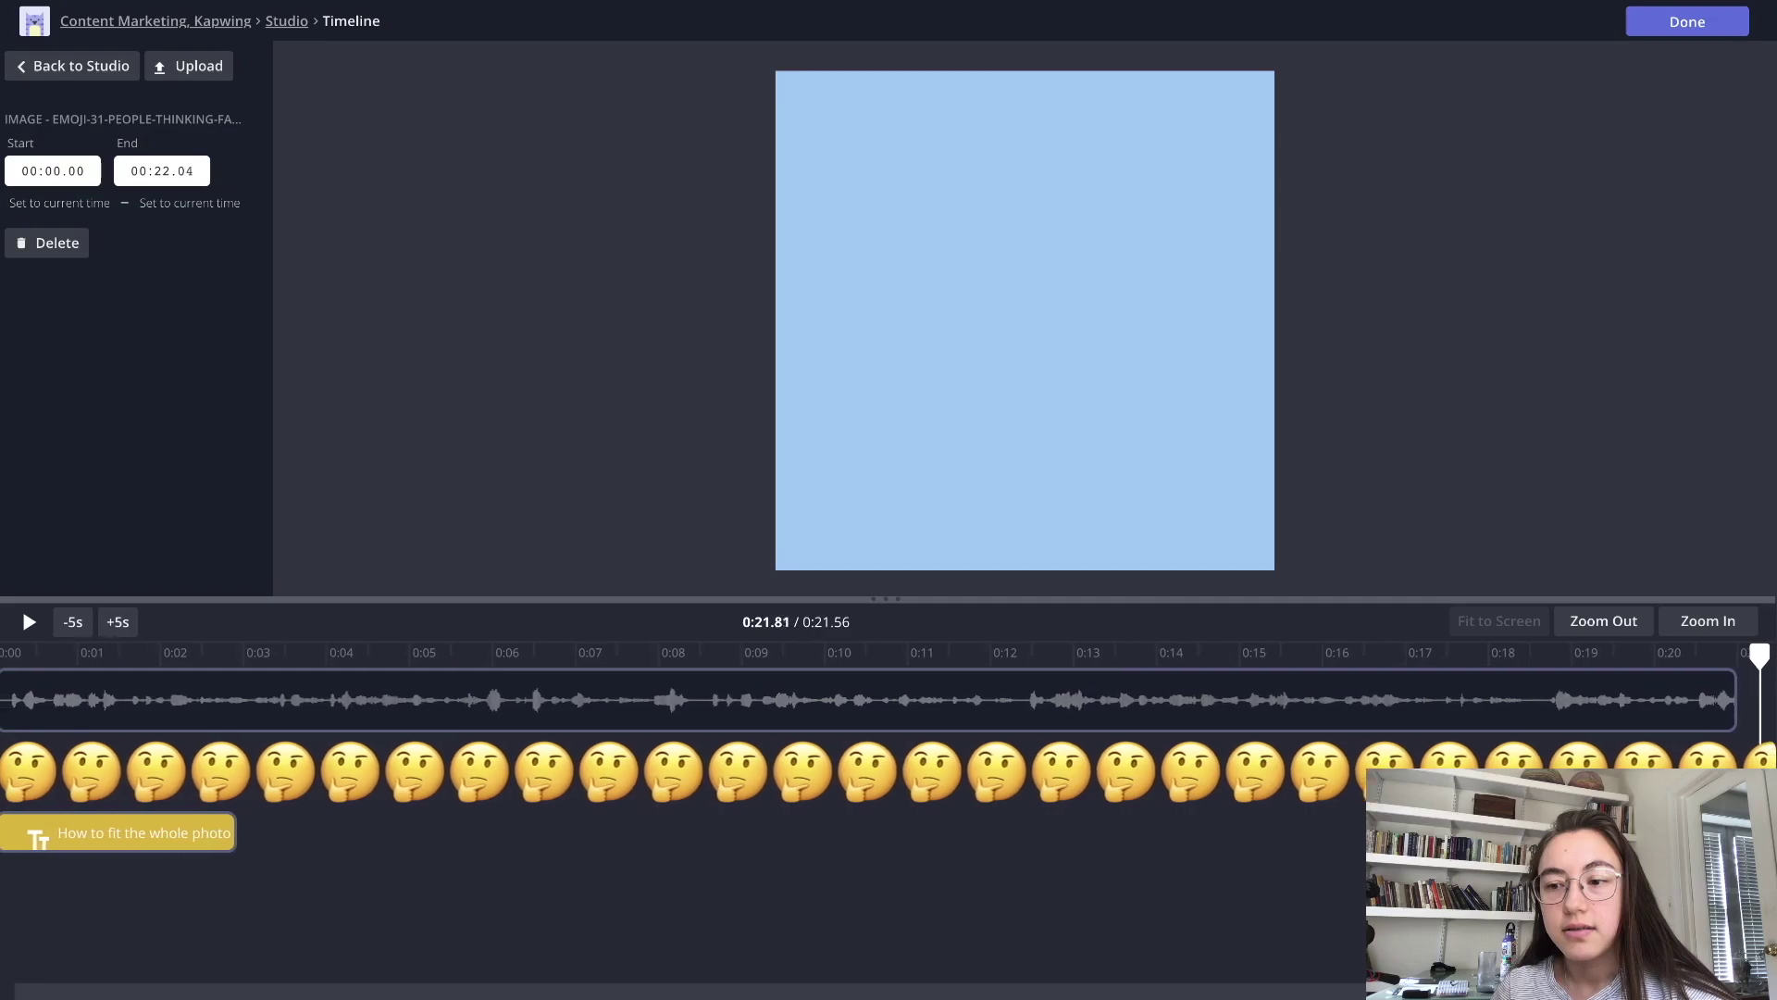
pyautogui.click(814, 675)
pyautogui.click(754, 651)
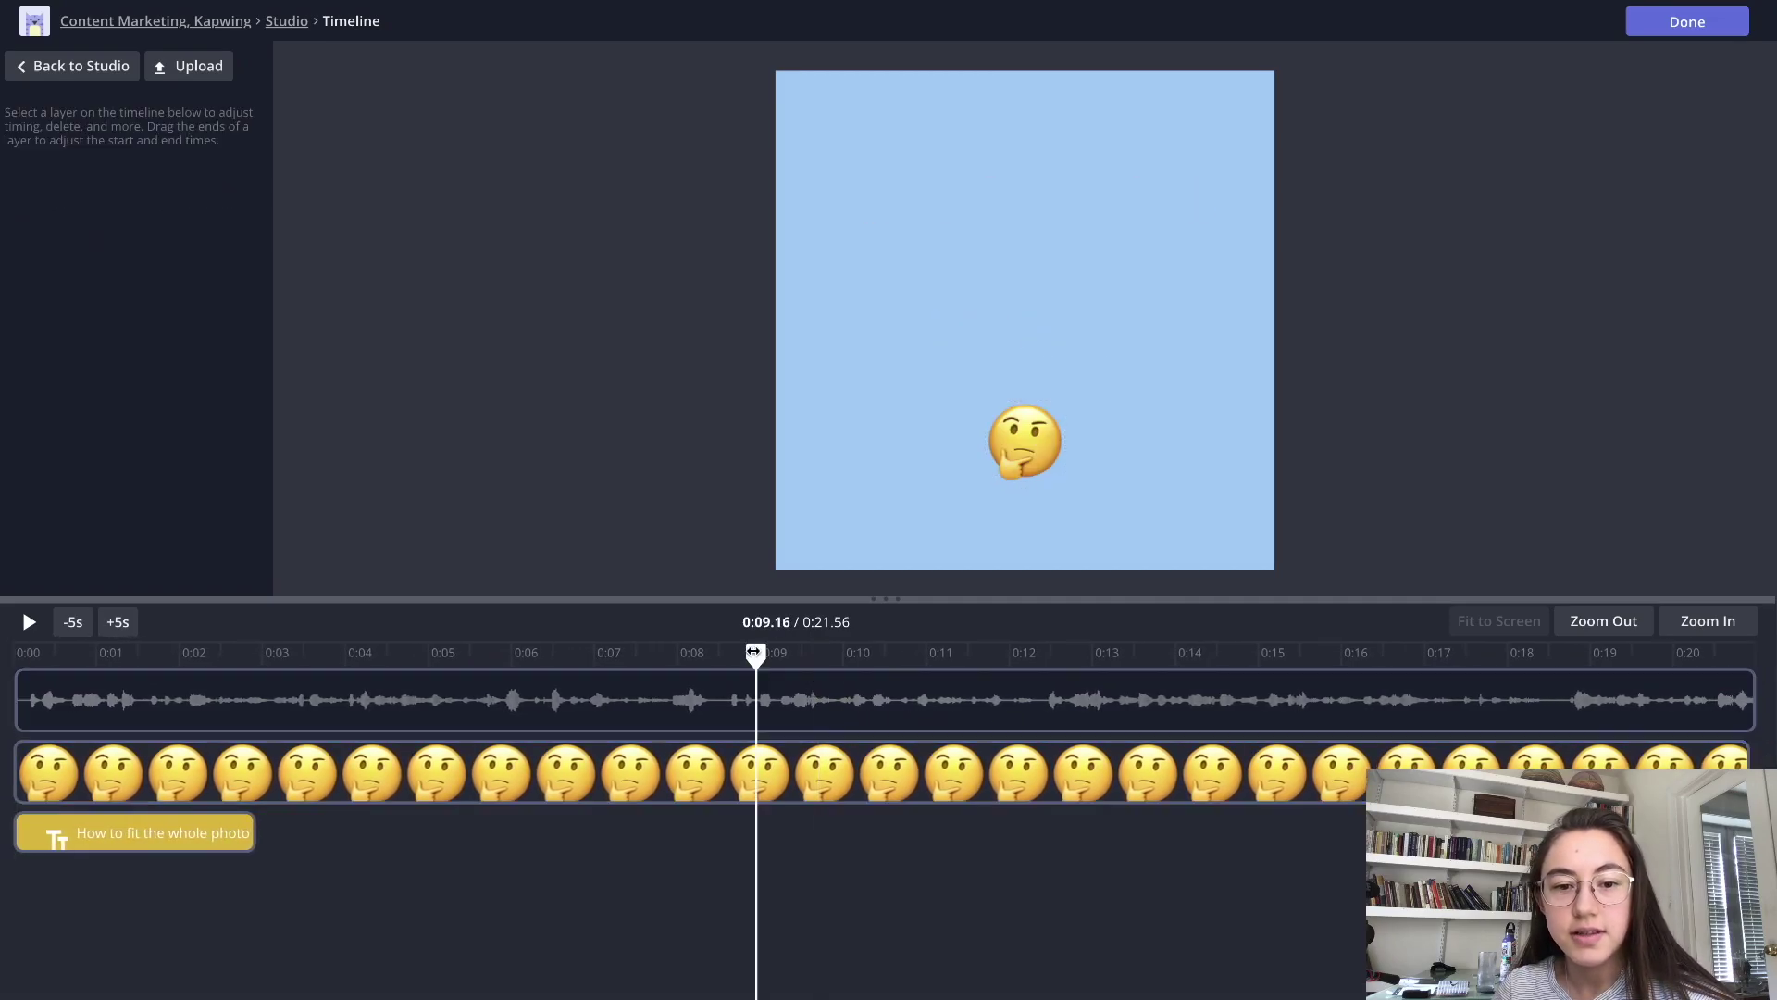
pyautogui.press('space')
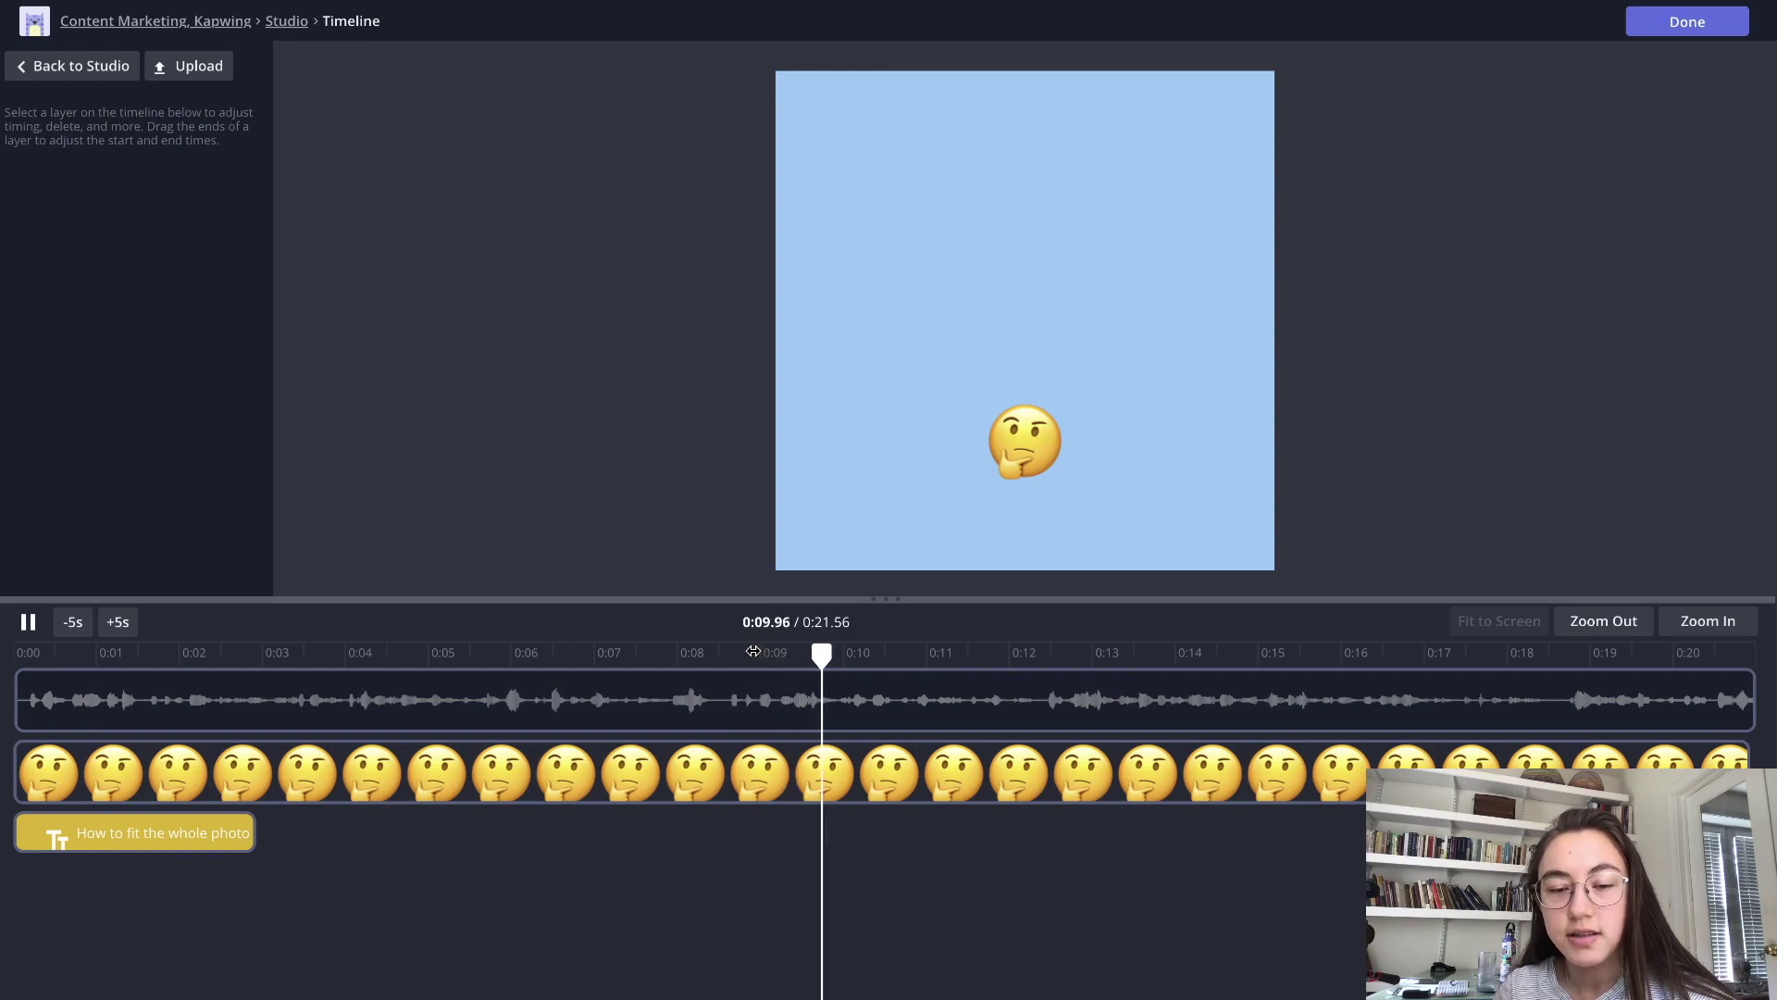
pyautogui.press('space')
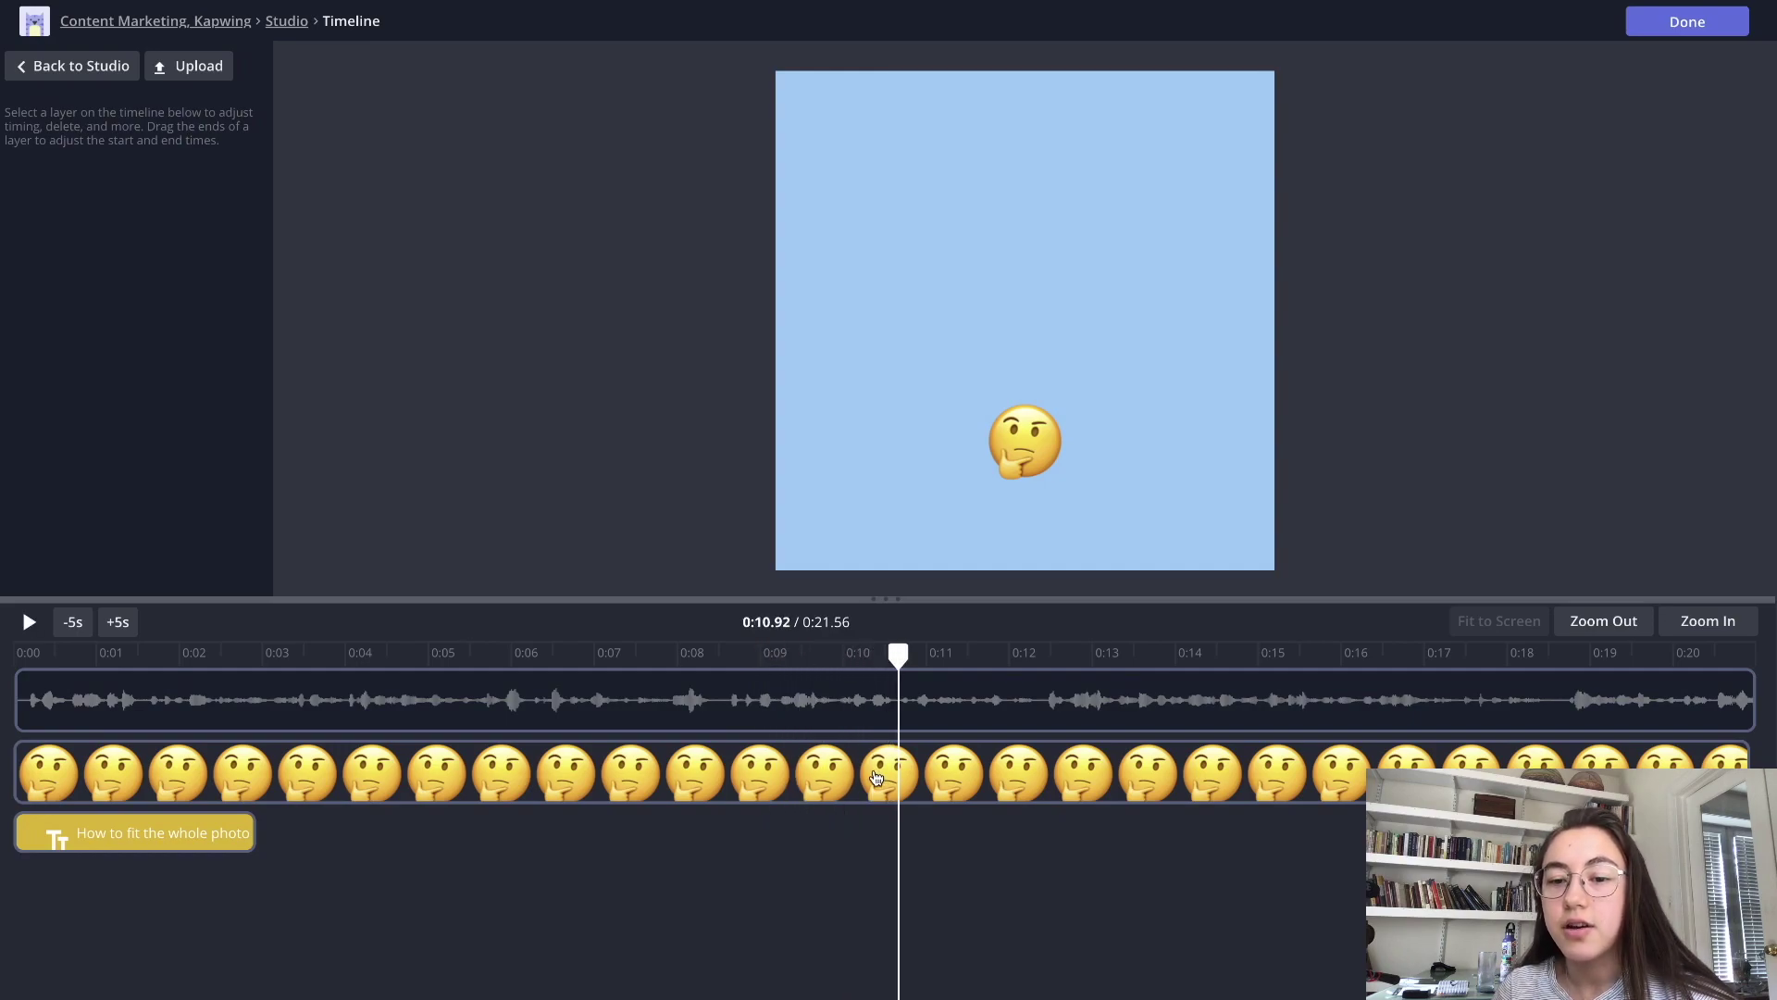
# - Stretch the title text layer to end with the voiceover at 21.49 seconds
pyautogui.click(876, 779)
pyautogui.click(238, 831)
pyautogui.click(245, 832)
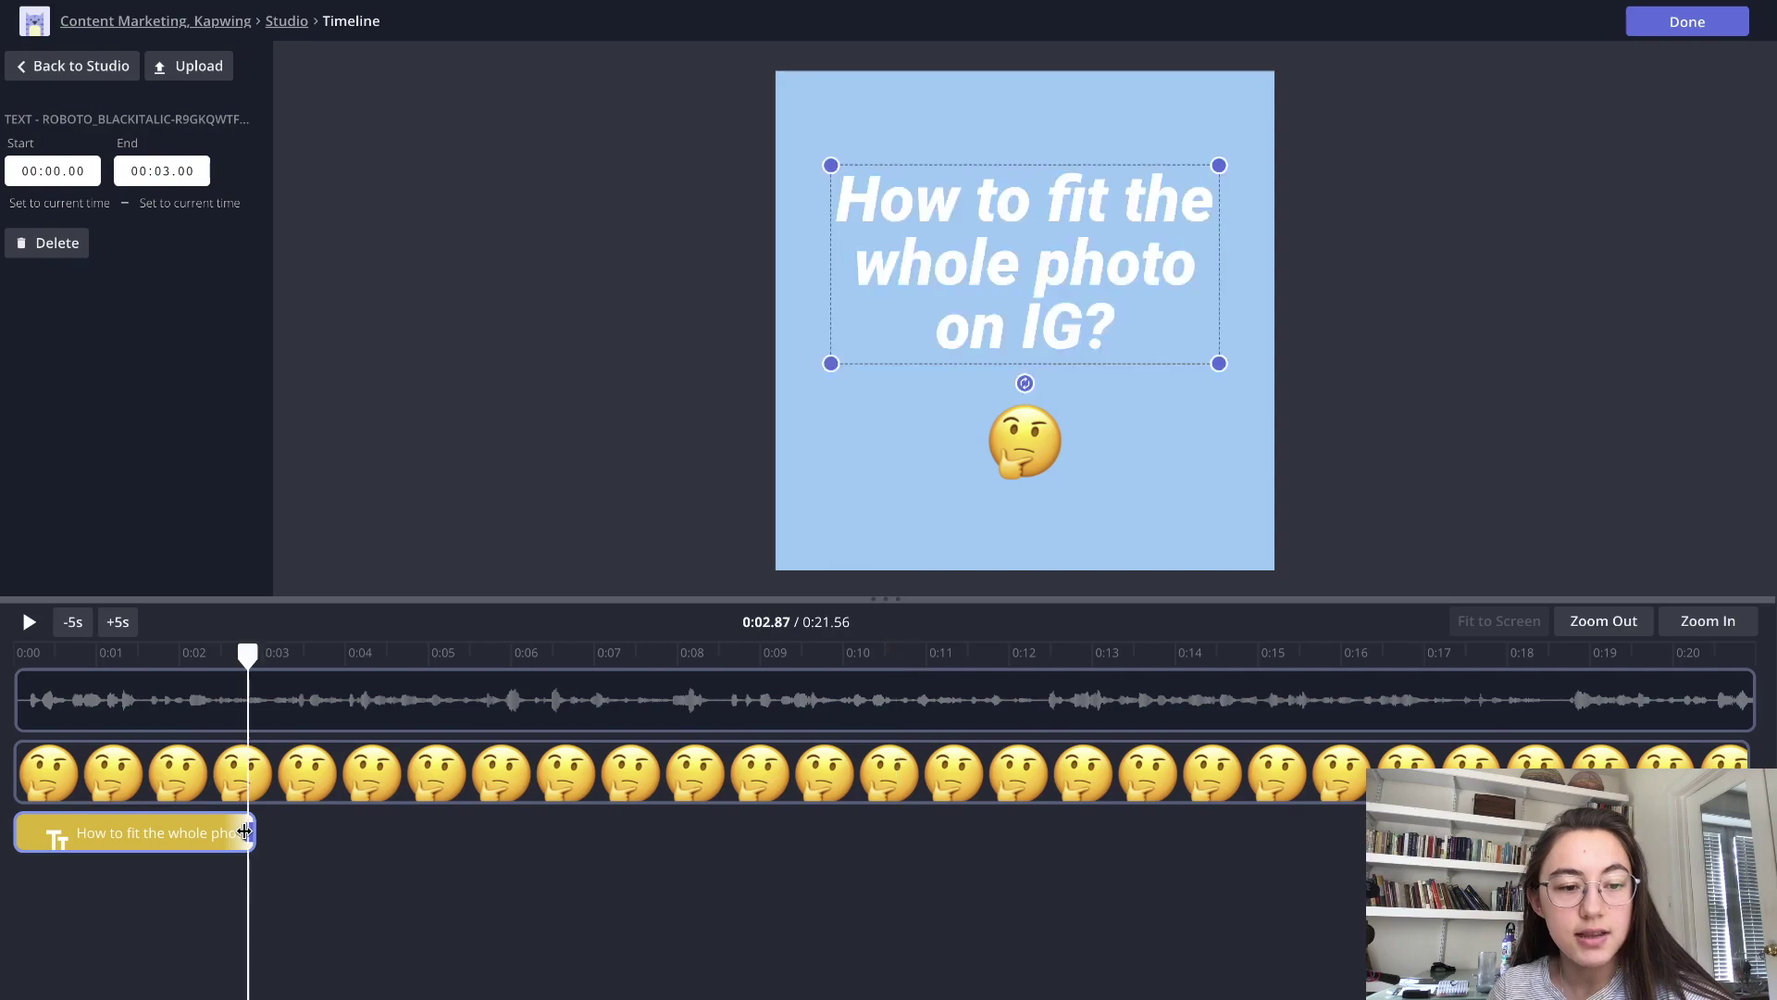
pyautogui.moveTo(245, 830); pyautogui.dragTo(1753, 833)
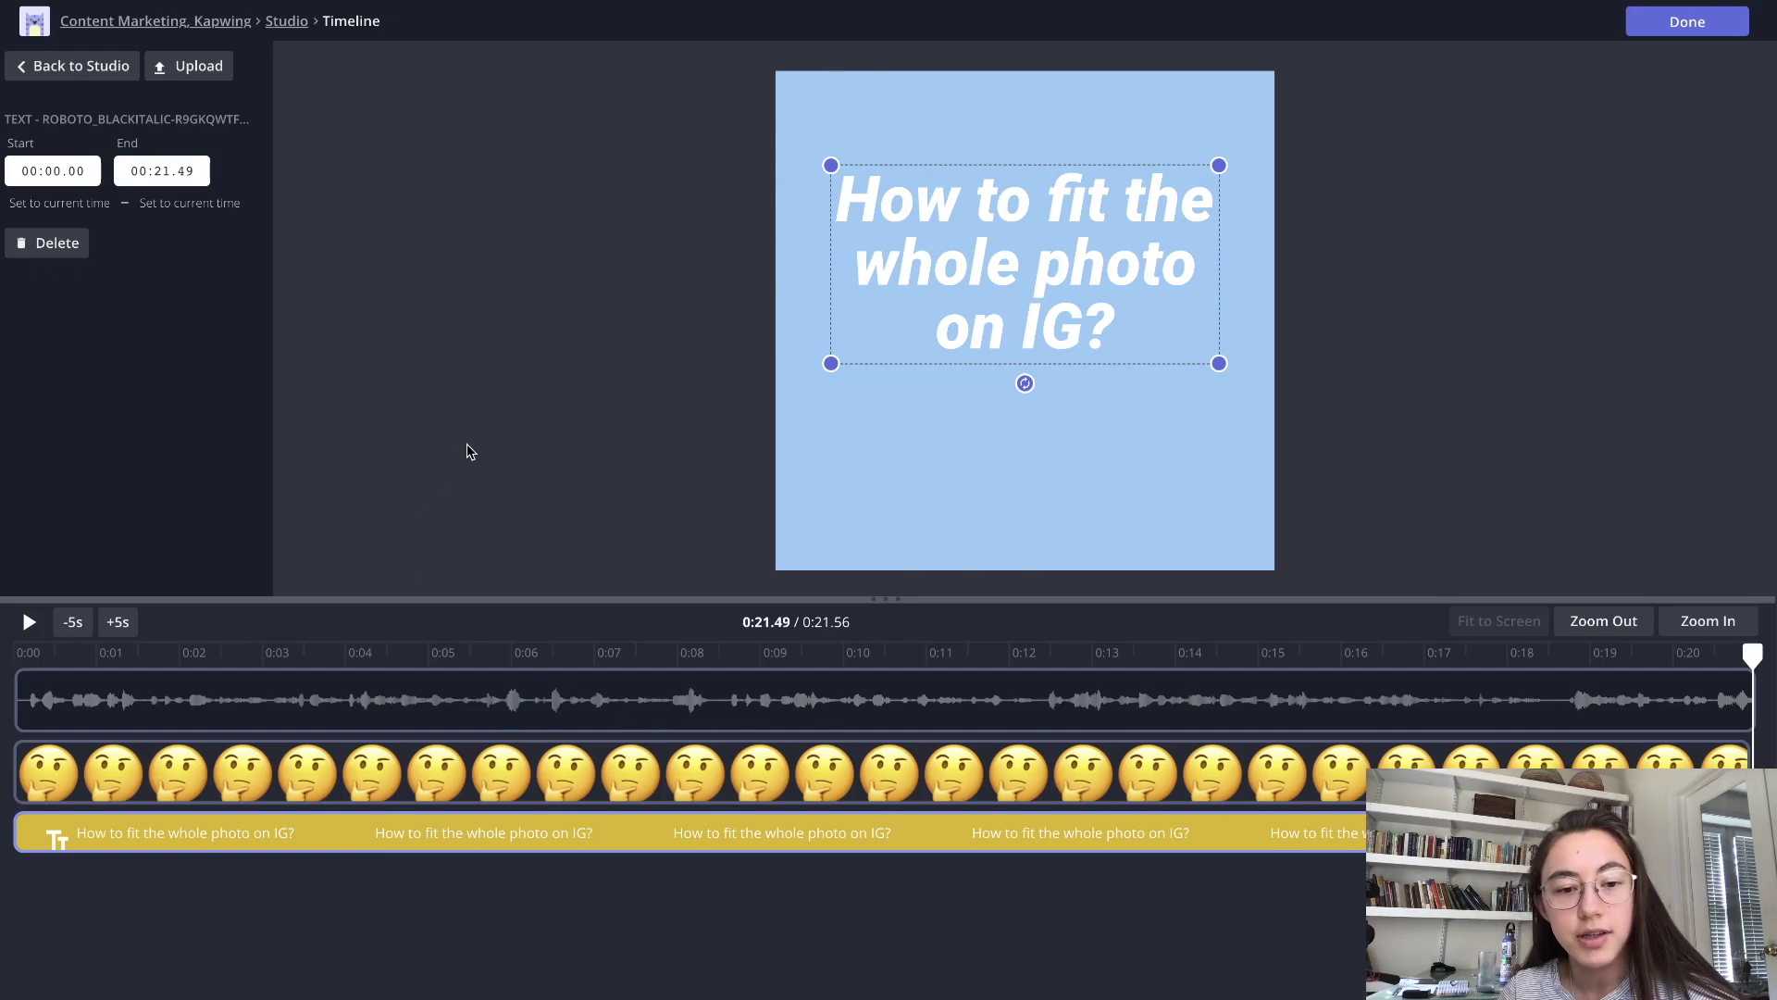
pyautogui.click(473, 403)
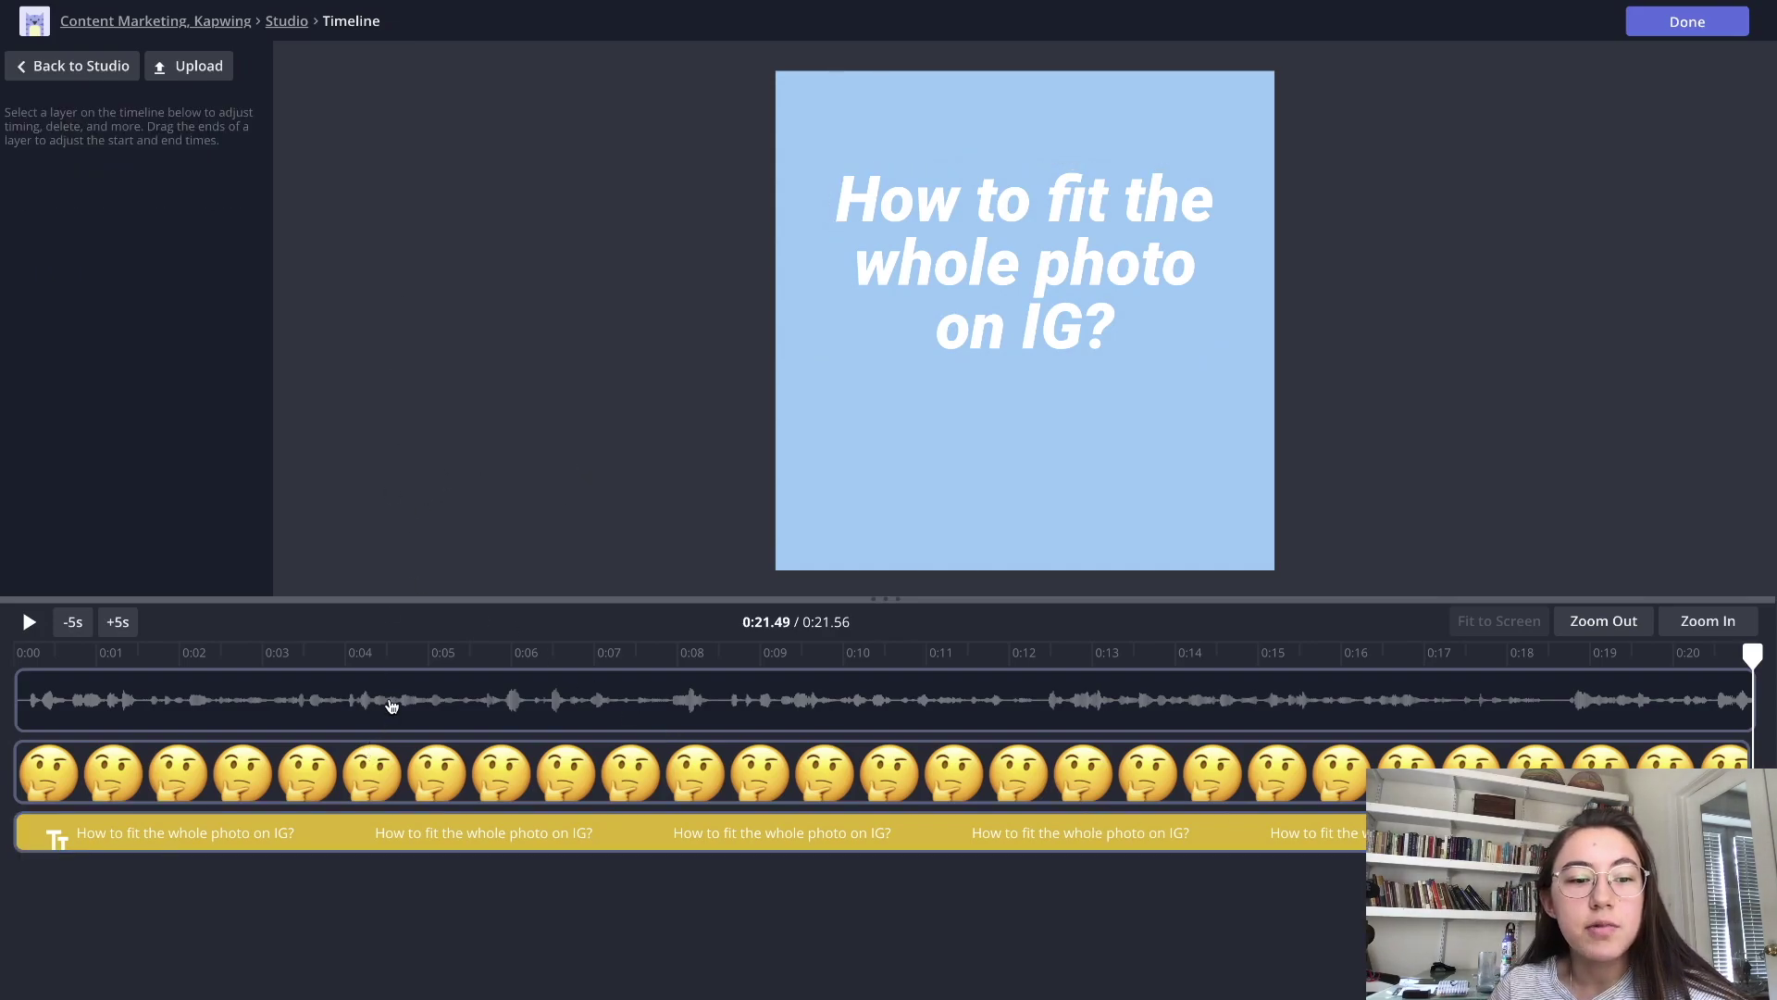
# - Return to the studio editor, where the first scene now lasts 21 seconds
pyautogui.click(391, 705)
pyautogui.click(188, 65)
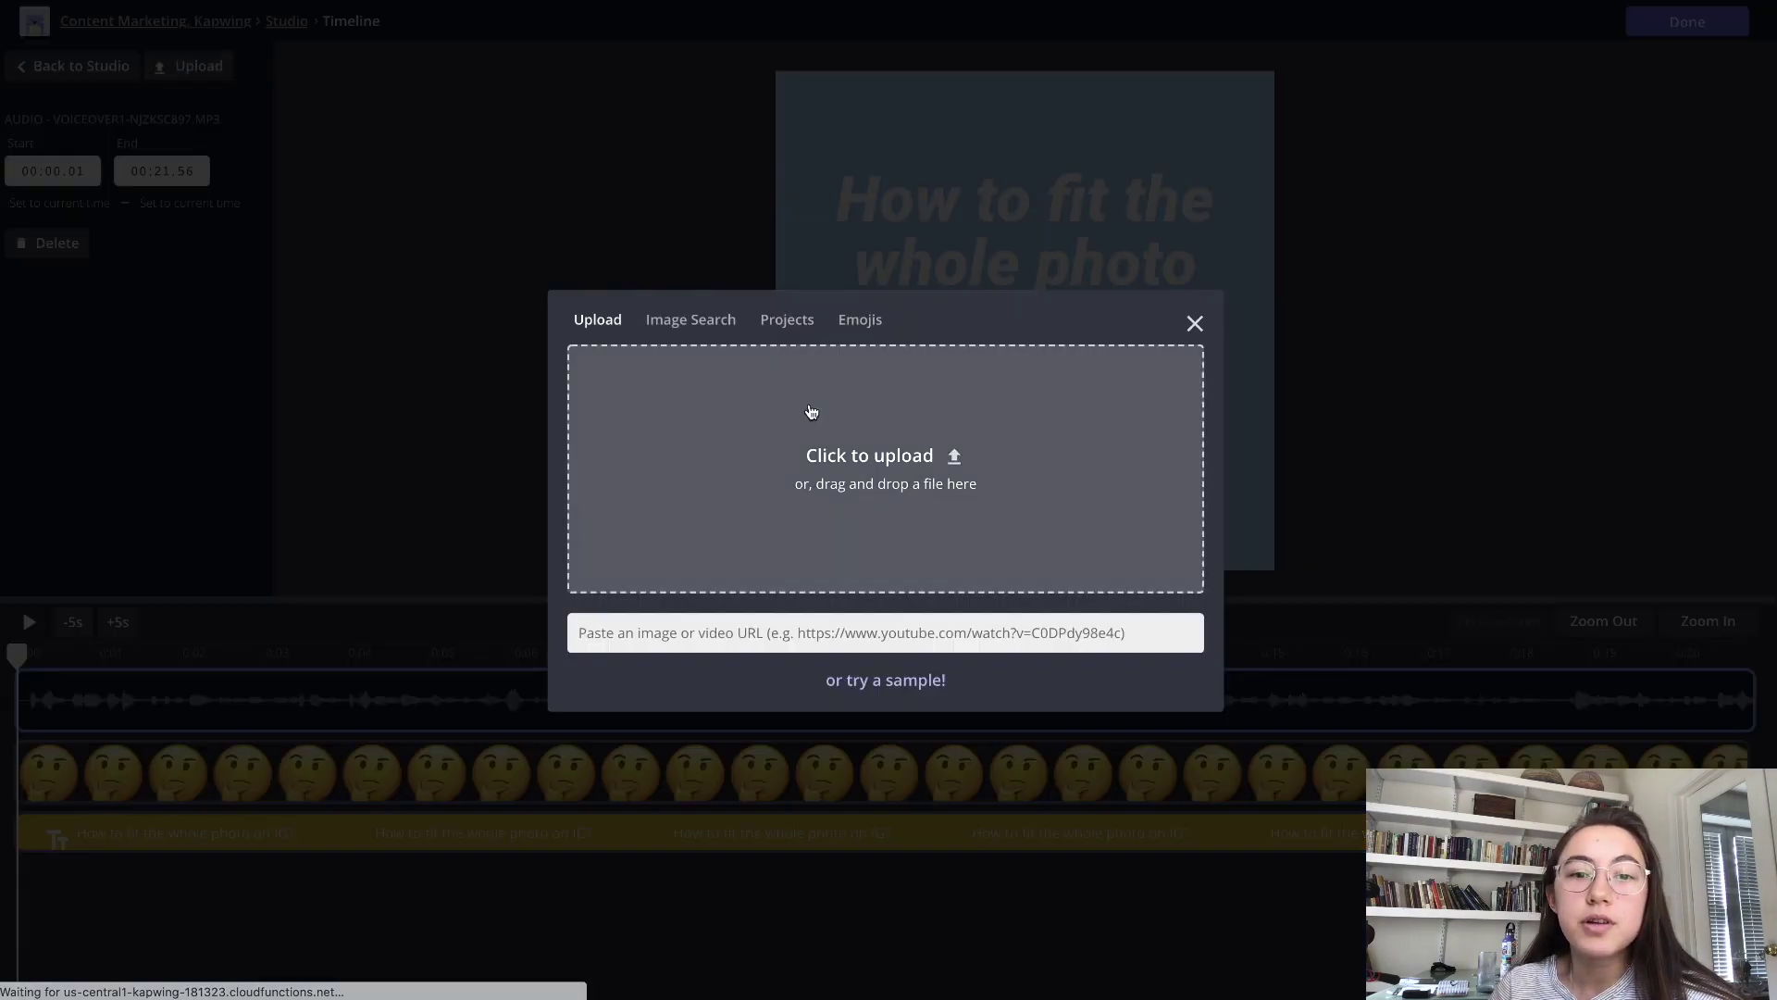
pyautogui.click(461, 389)
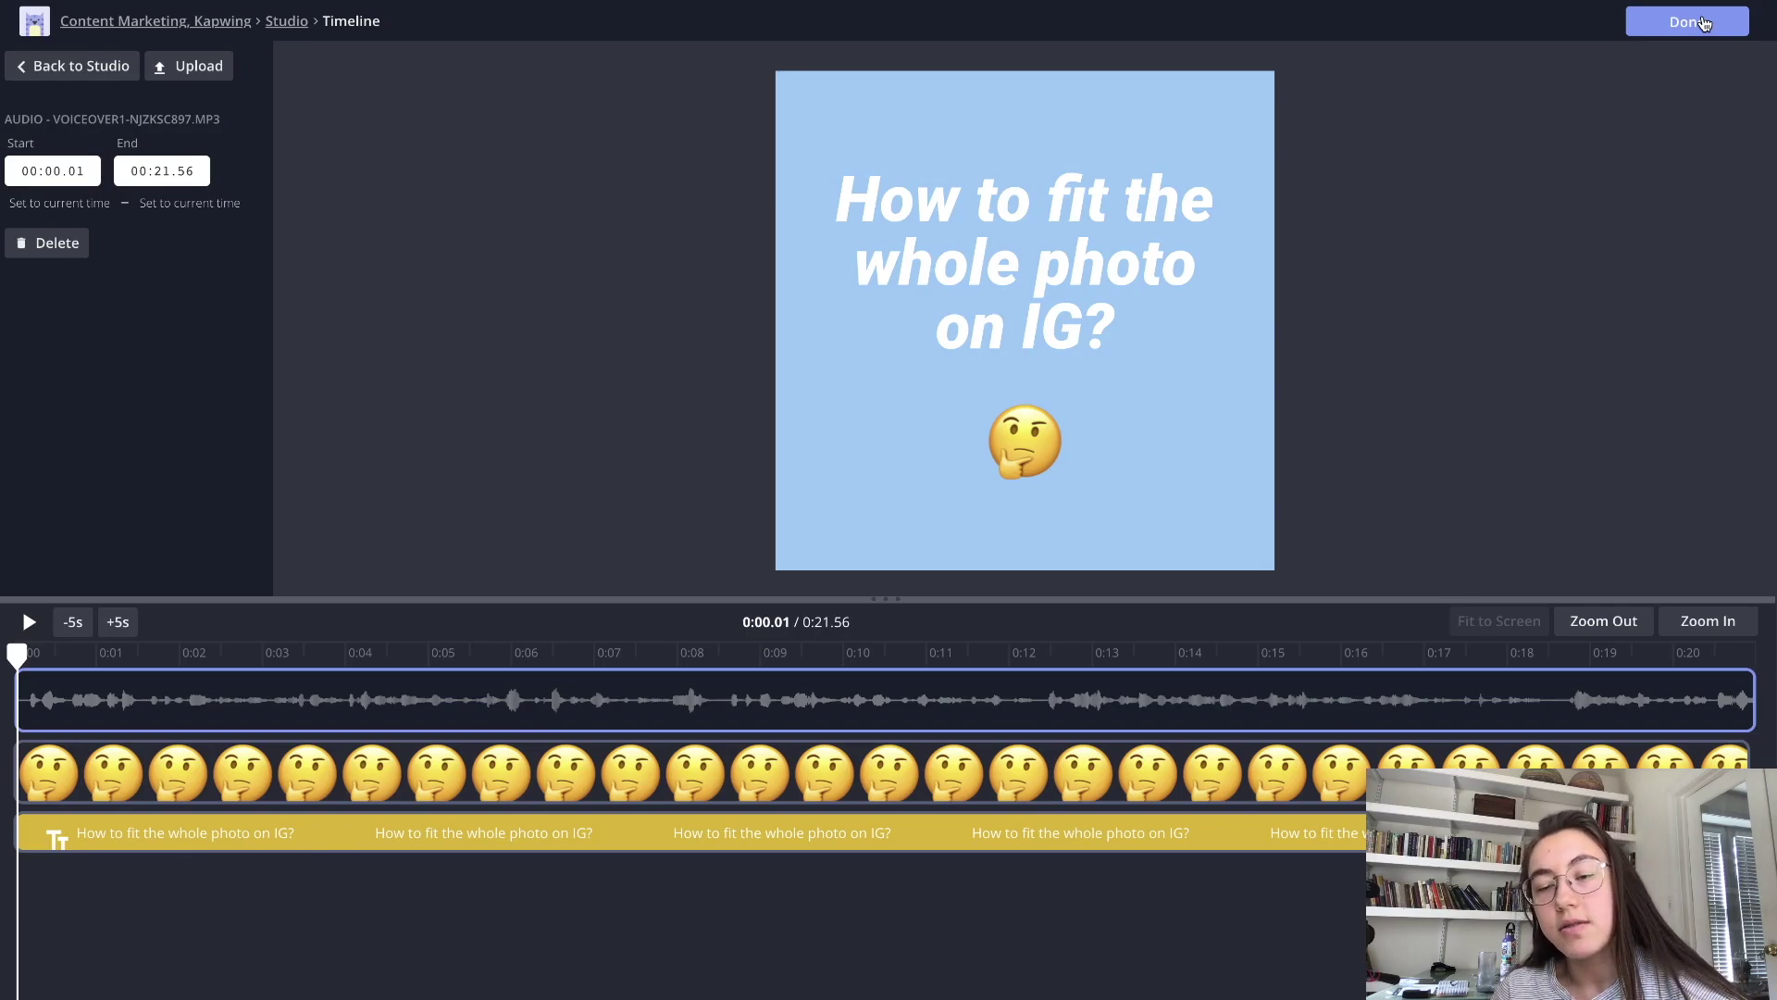
pyautogui.click(1688, 23)
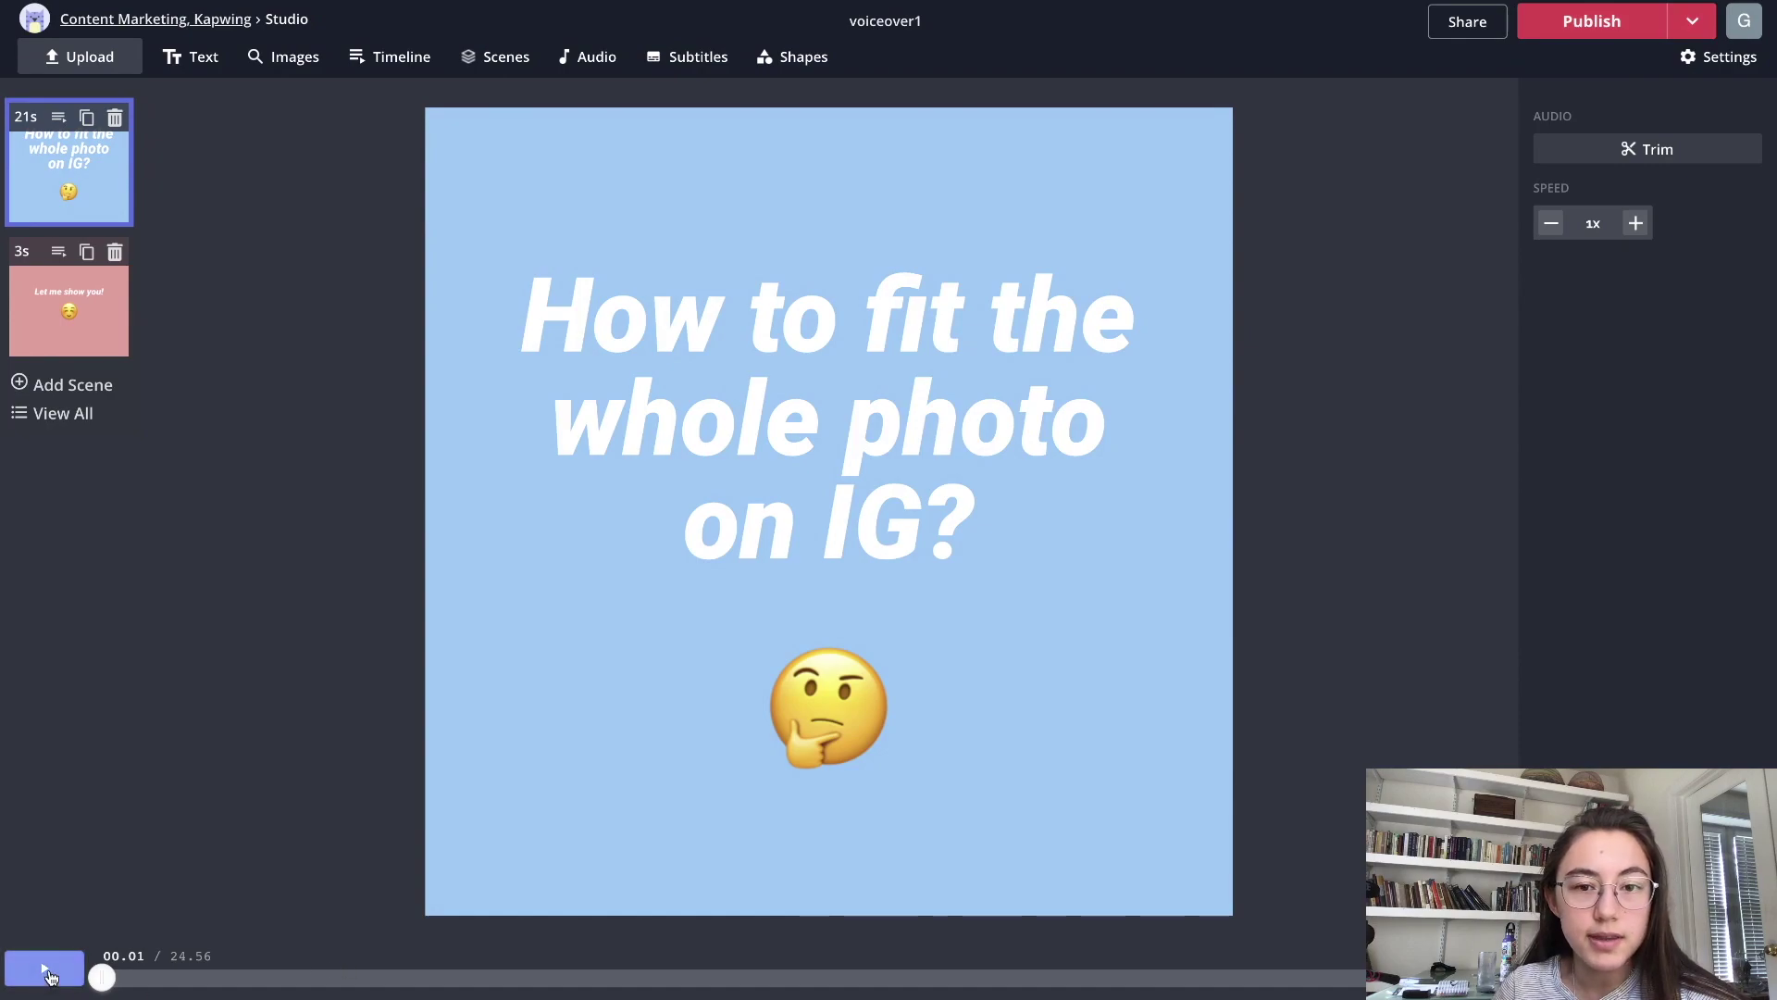
# - Preview the video around 13, 22 and 20.7 seconds, across the scene change
pyautogui.click(49, 977)
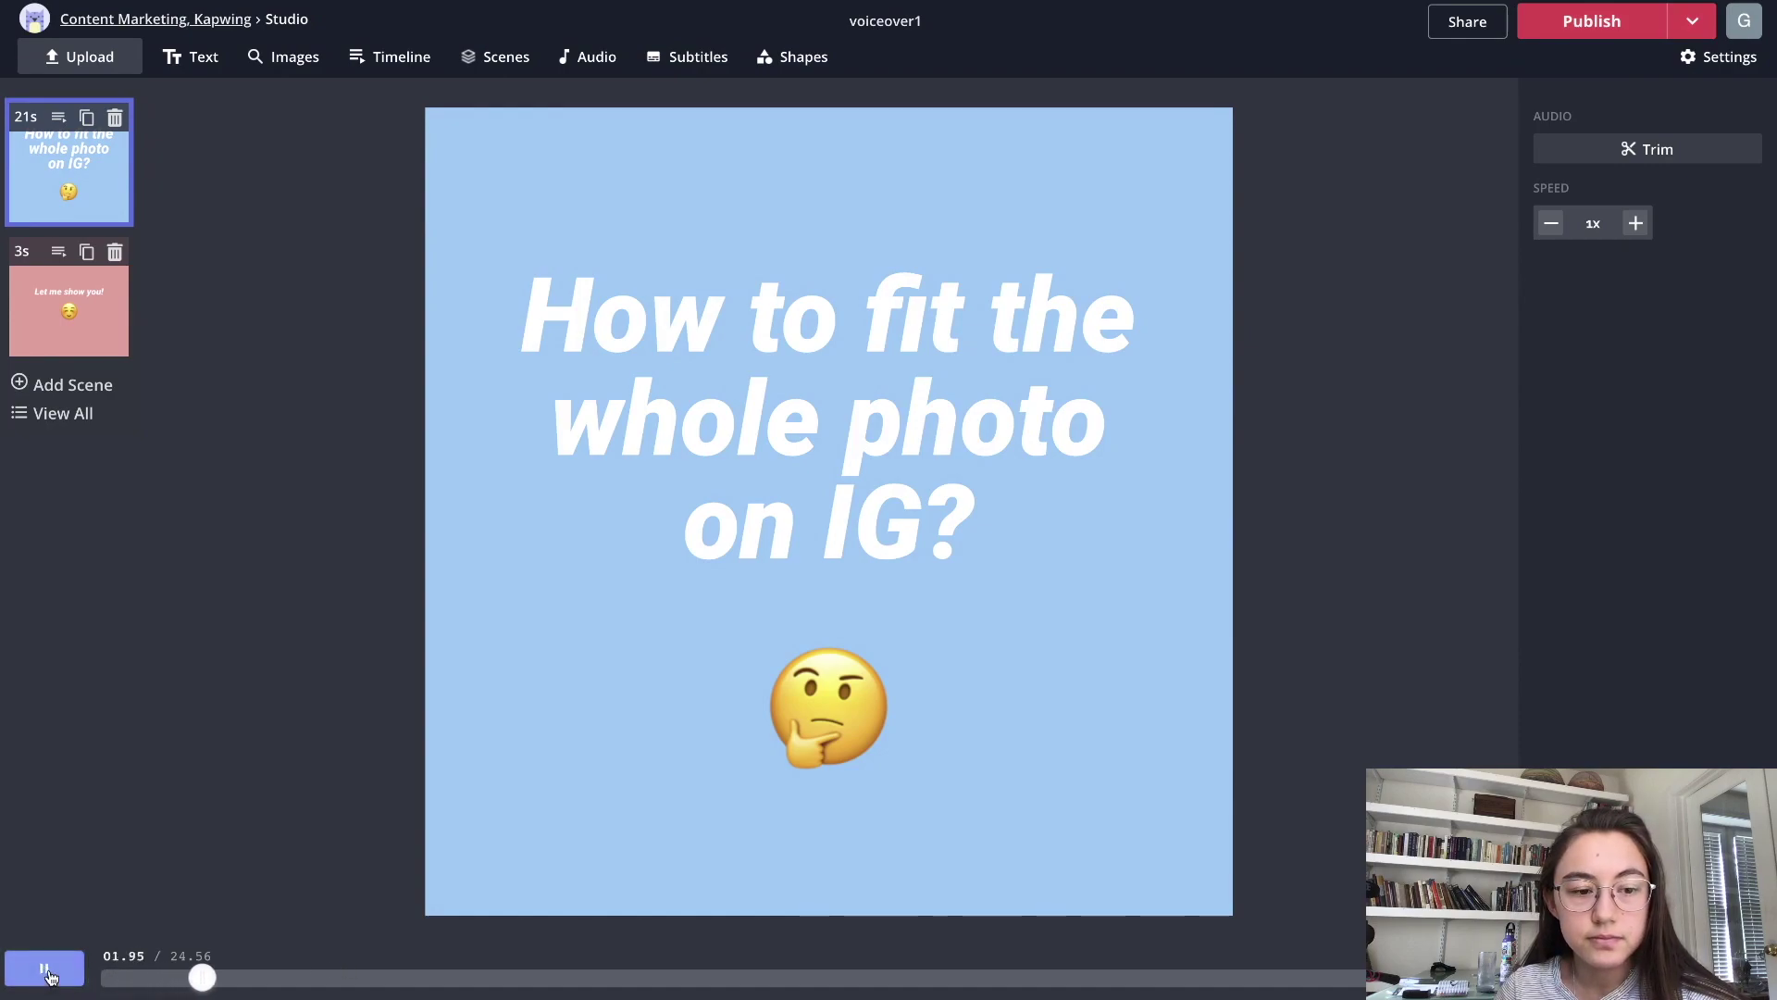
pyautogui.click(48, 976)
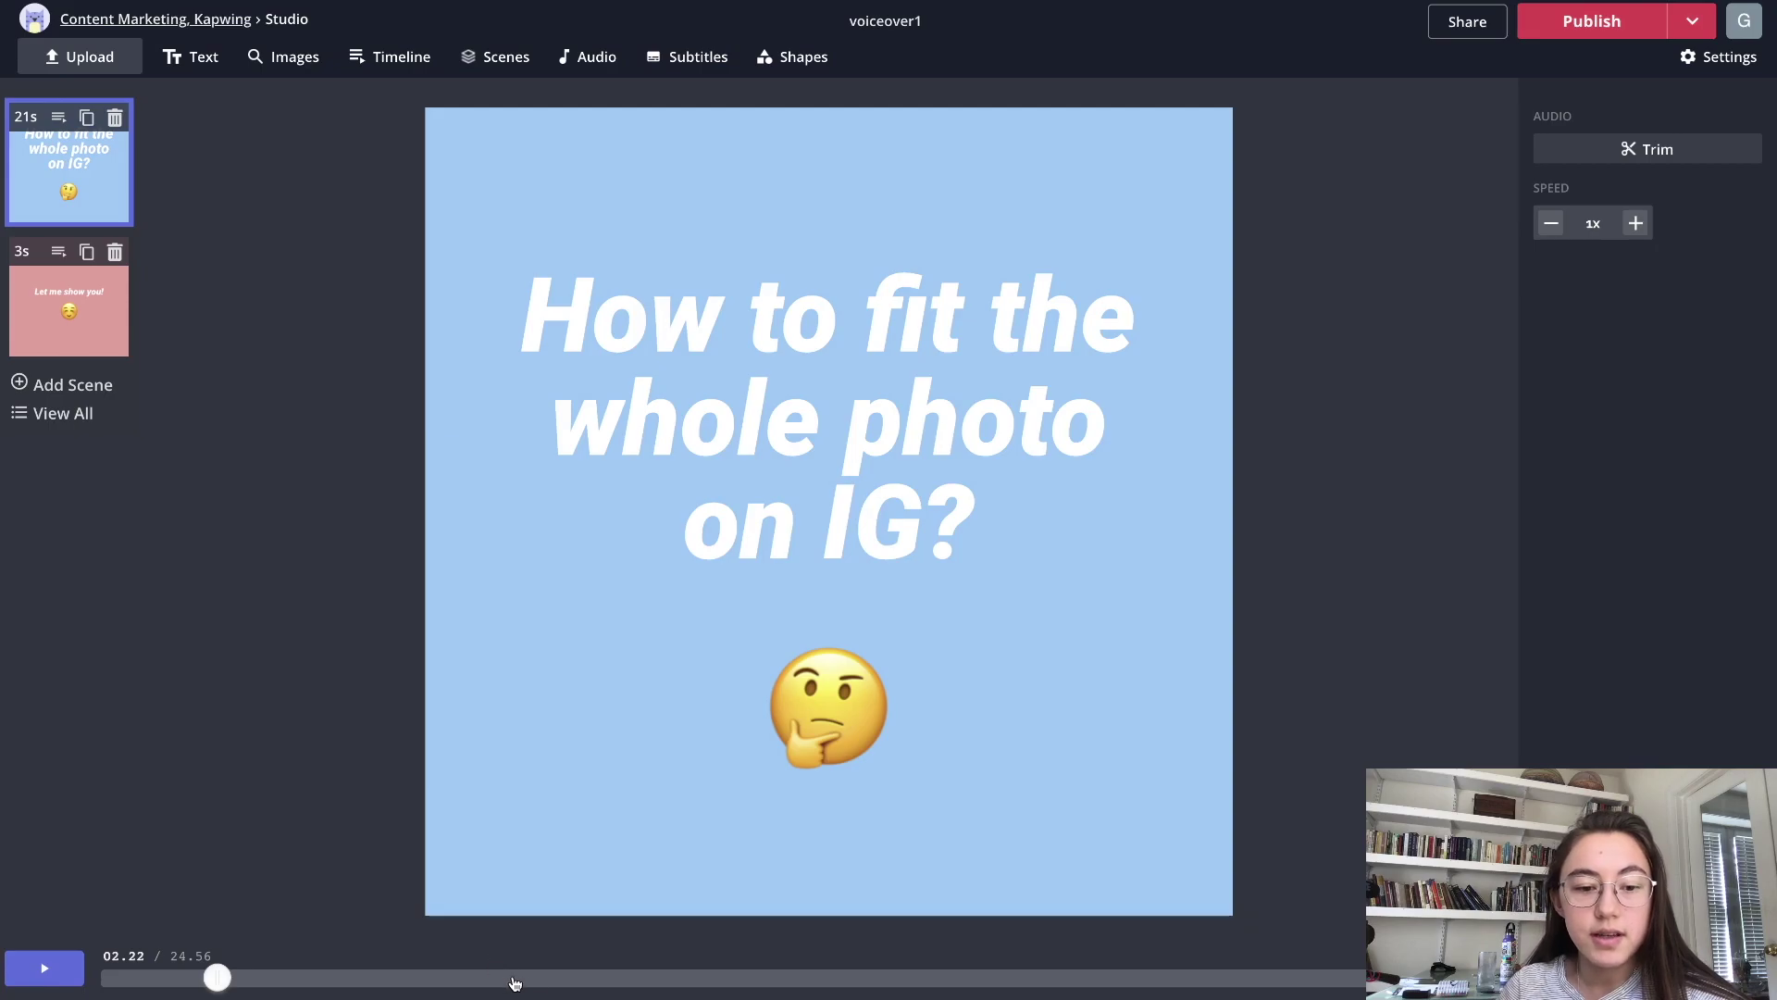
pyautogui.click(817, 980)
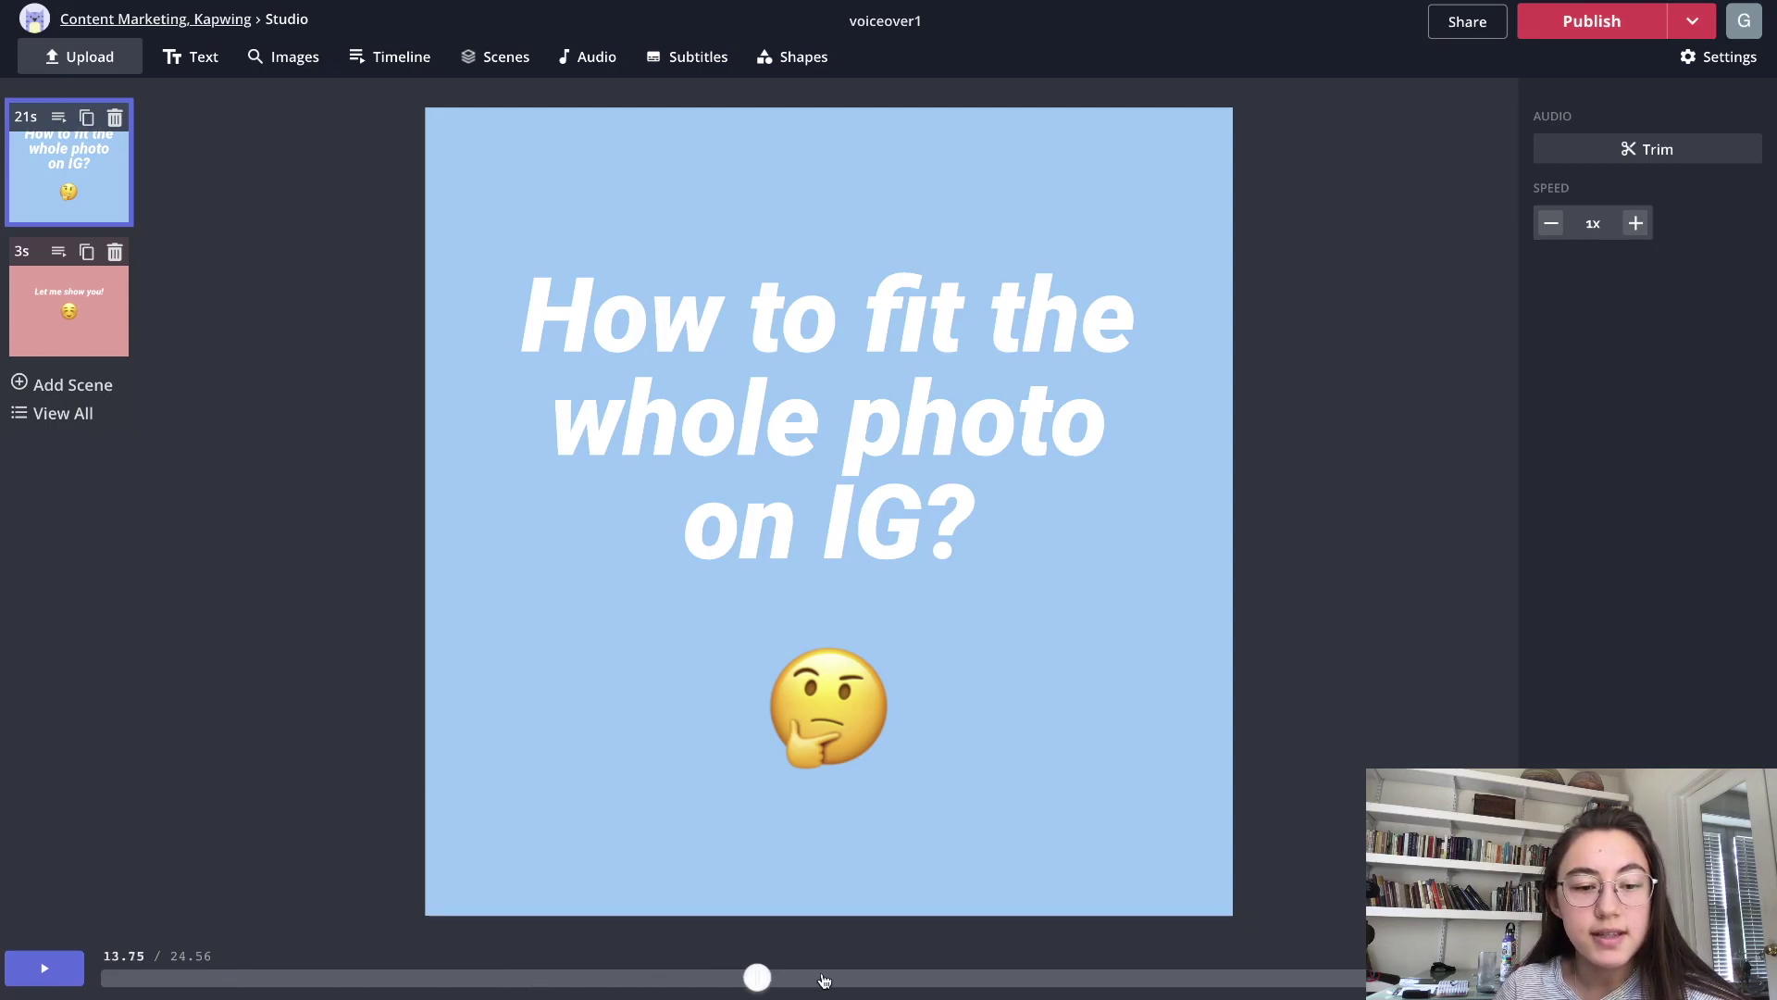
pyautogui.click(1291, 979)
pyautogui.moveTo(1248, 986); pyautogui.dragTo(1185, 979)
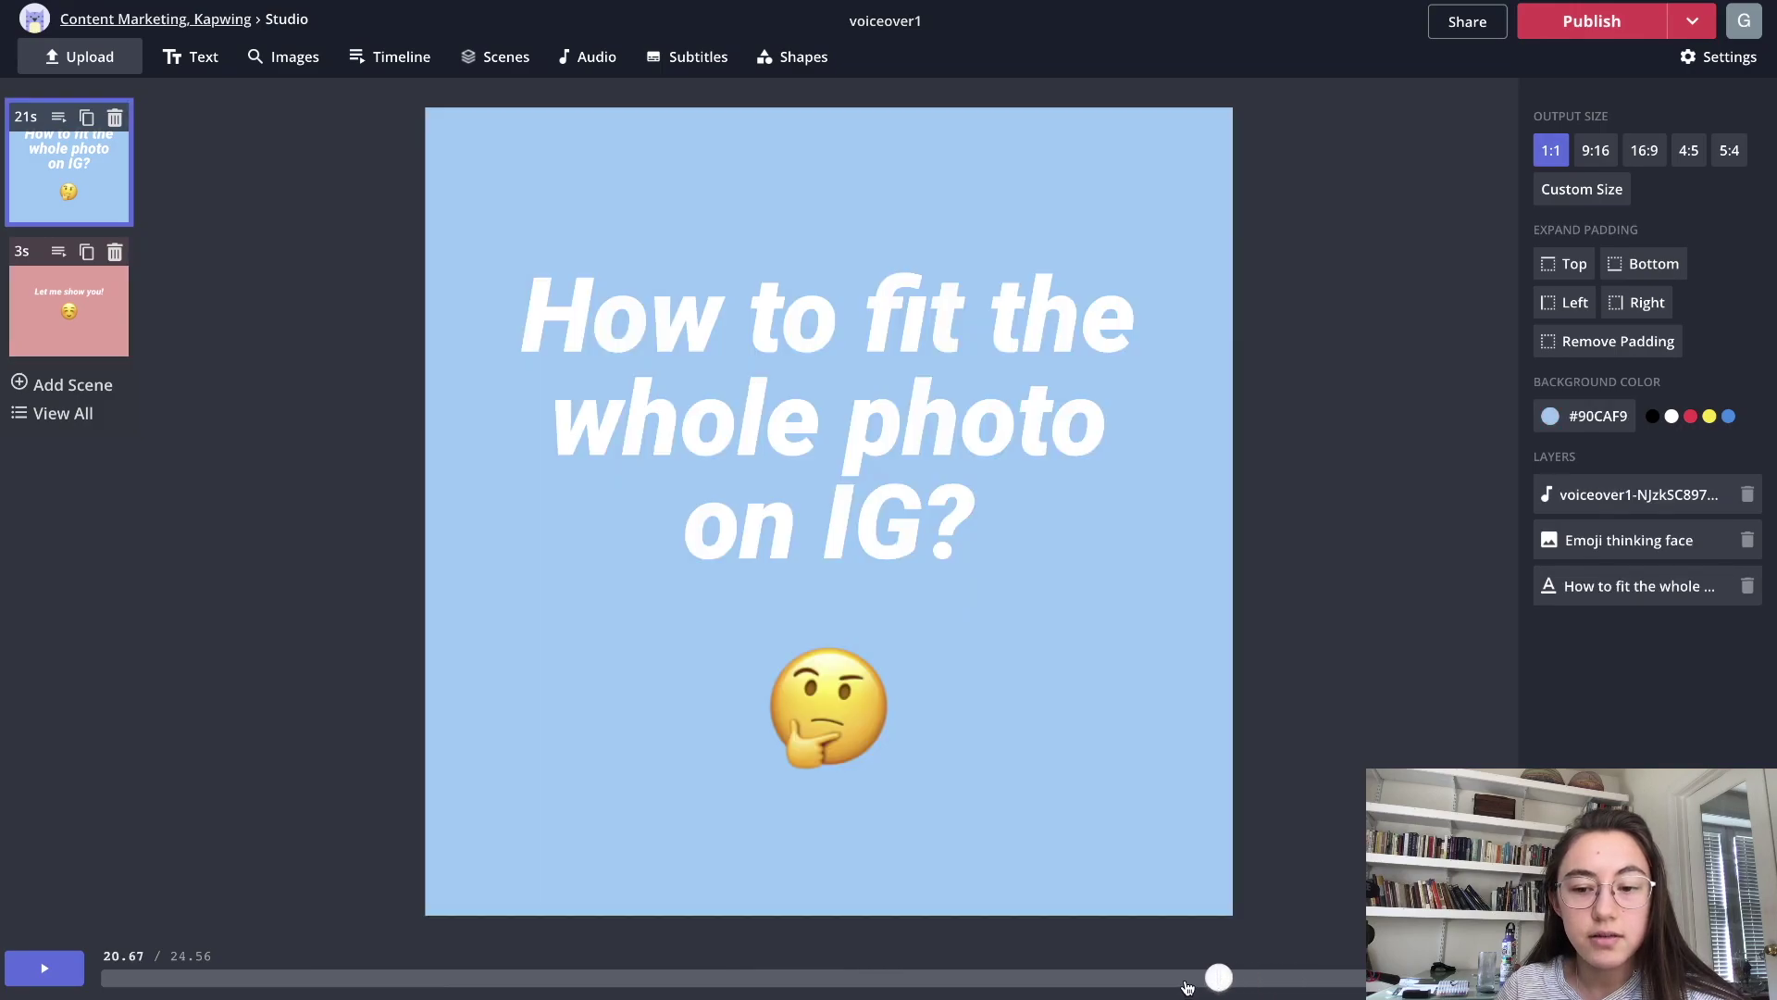
pyautogui.click(22, 972)
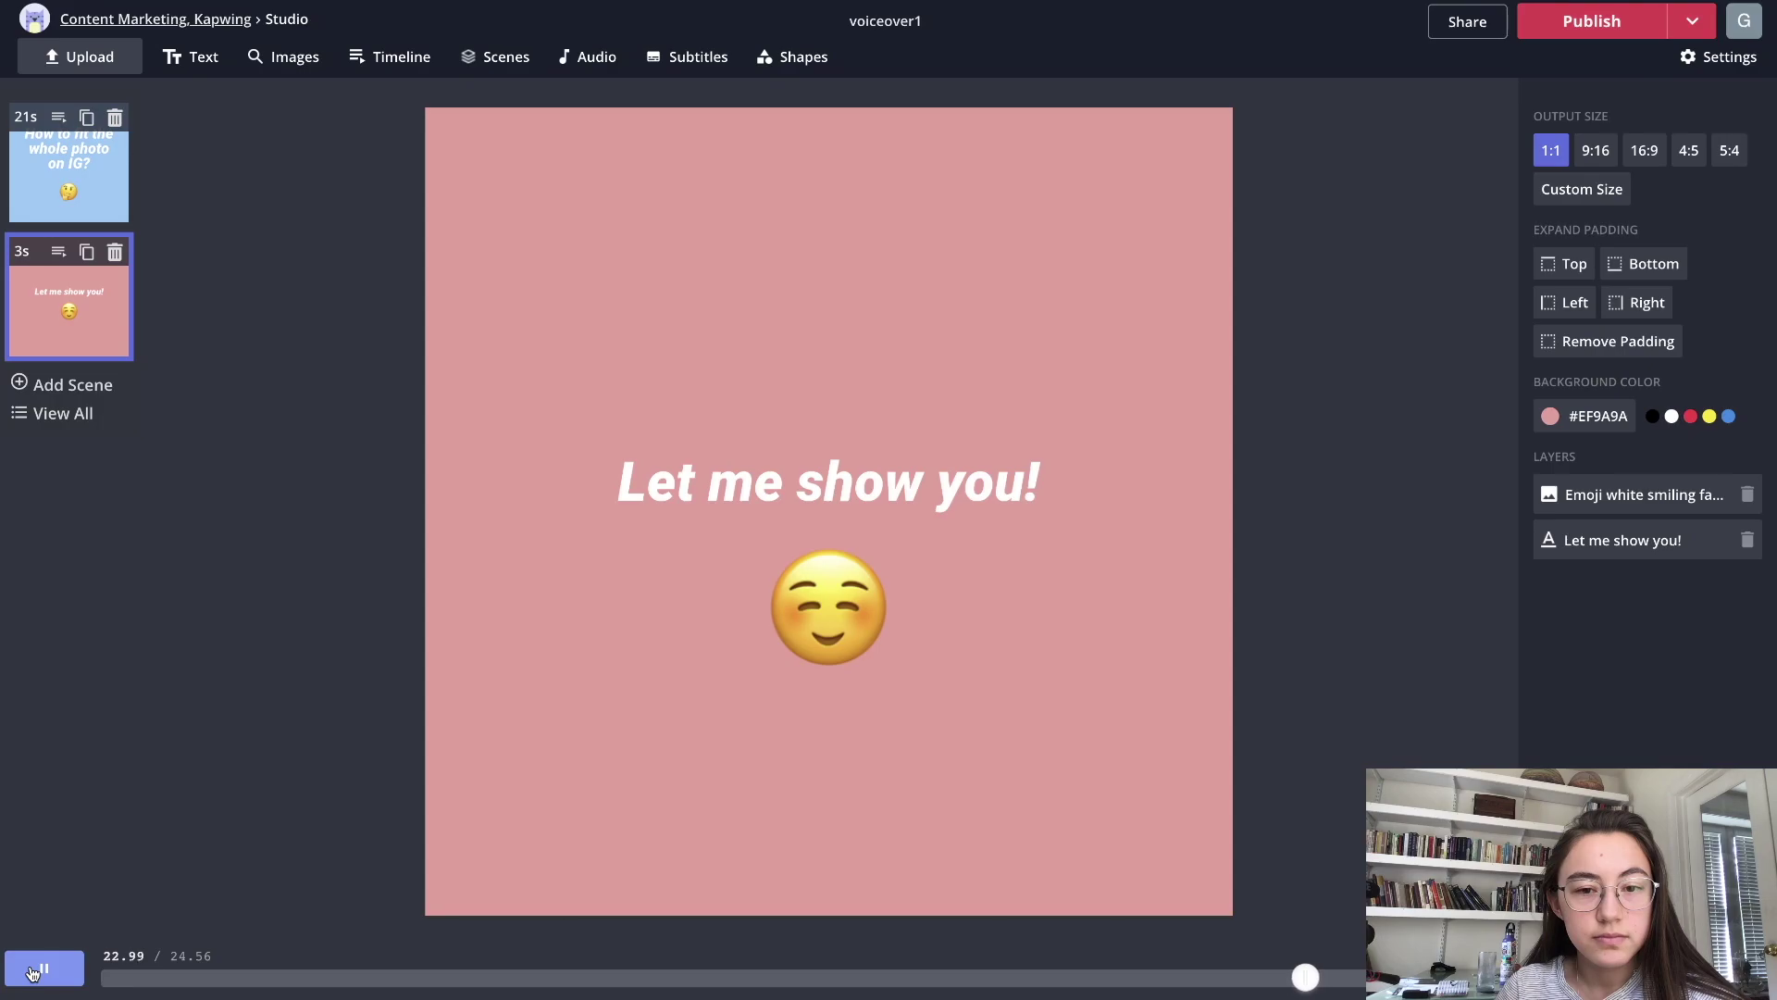
pyautogui.click(33, 972)
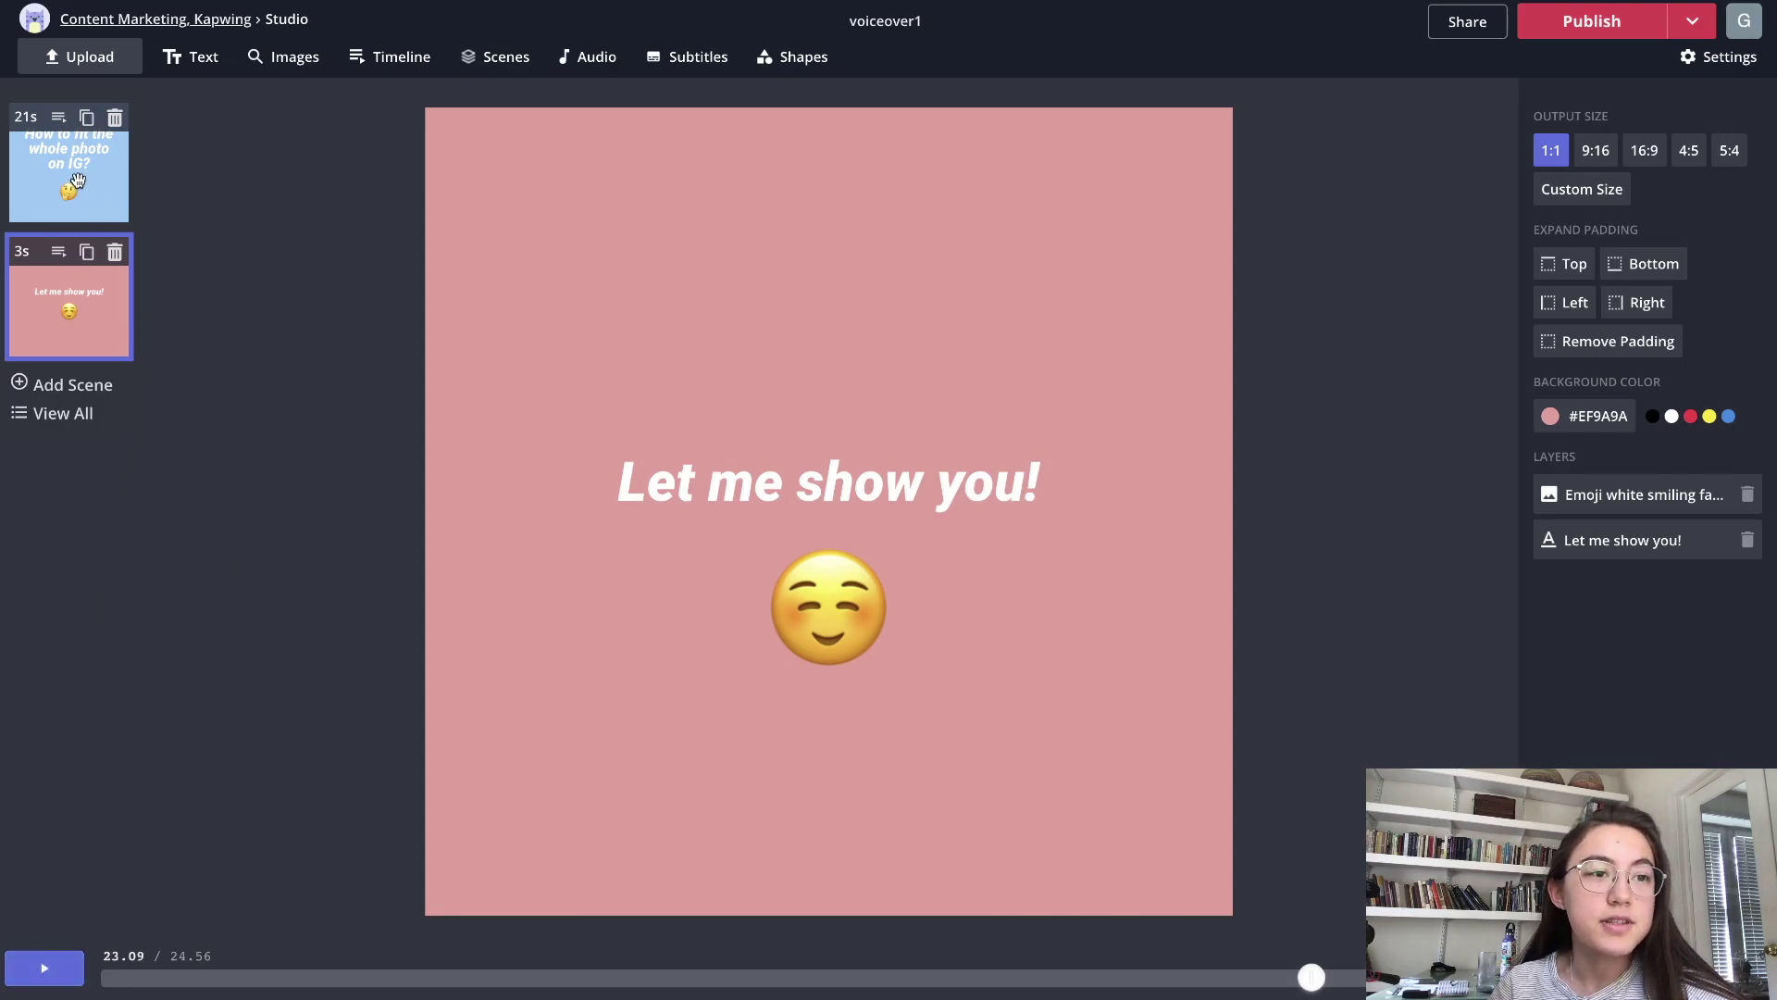
# - Select the pink 'Let me show you!' scene and open its timeline
pyautogui.click(75, 177)
pyautogui.click(60, 305)
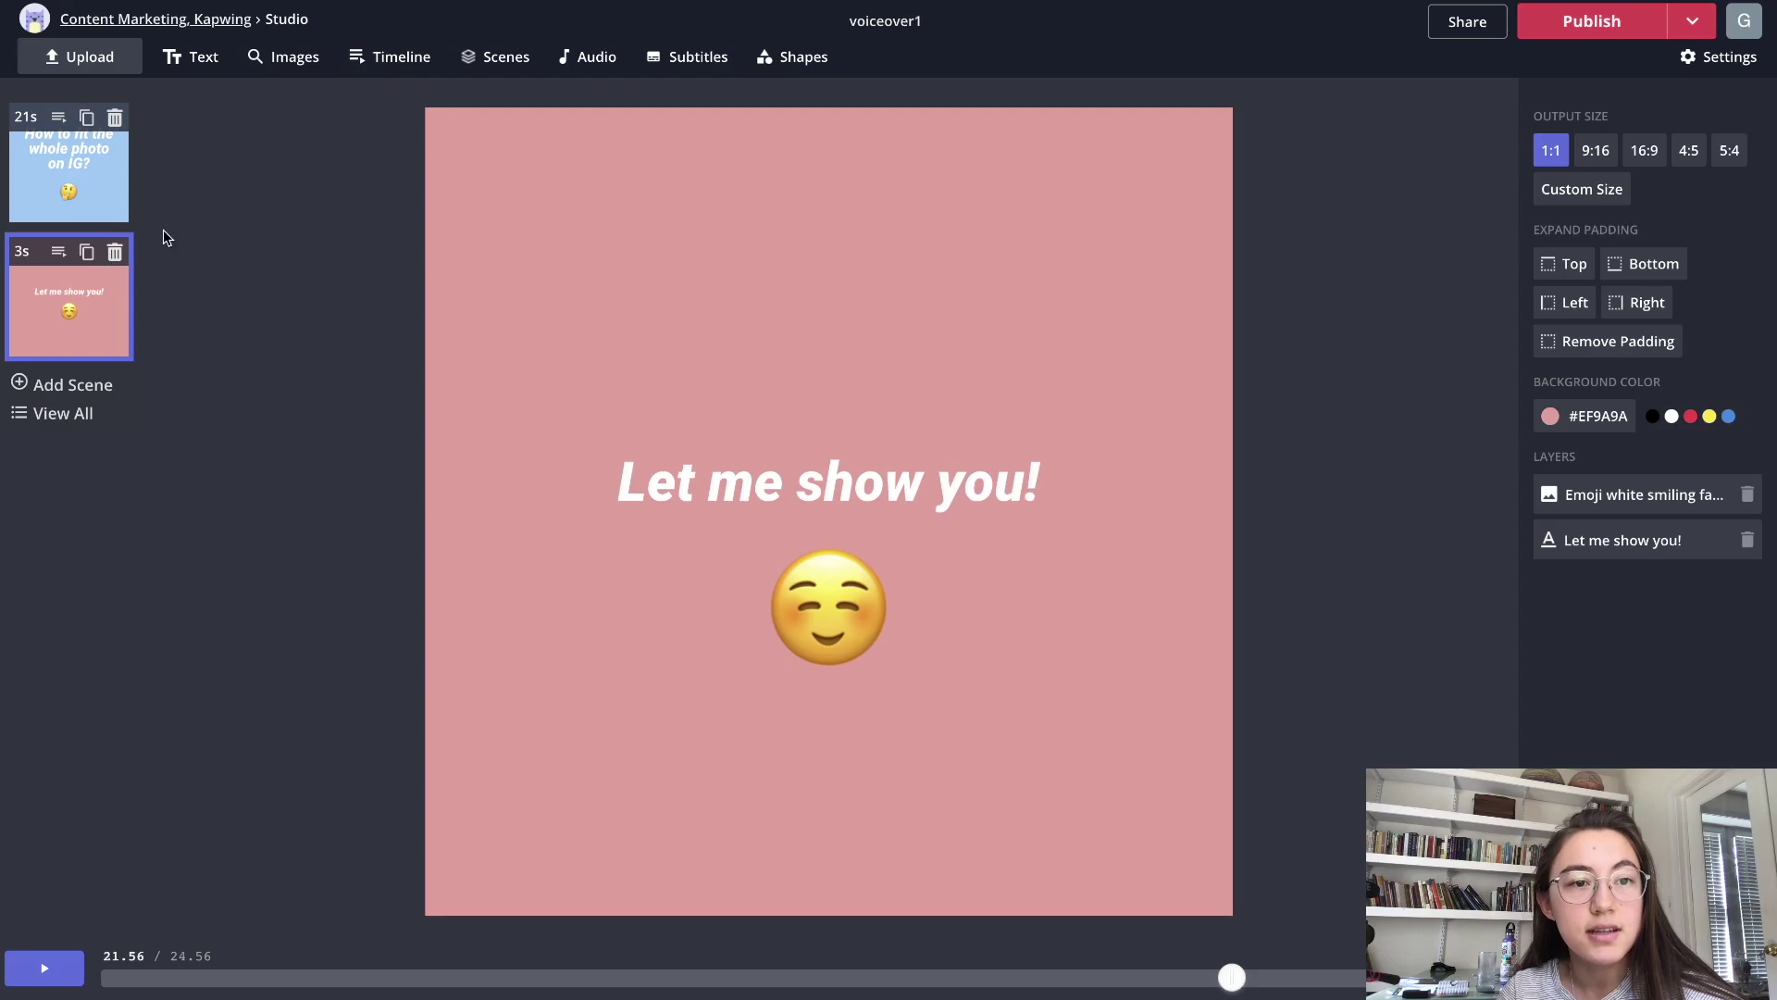
pyautogui.click(383, 55)
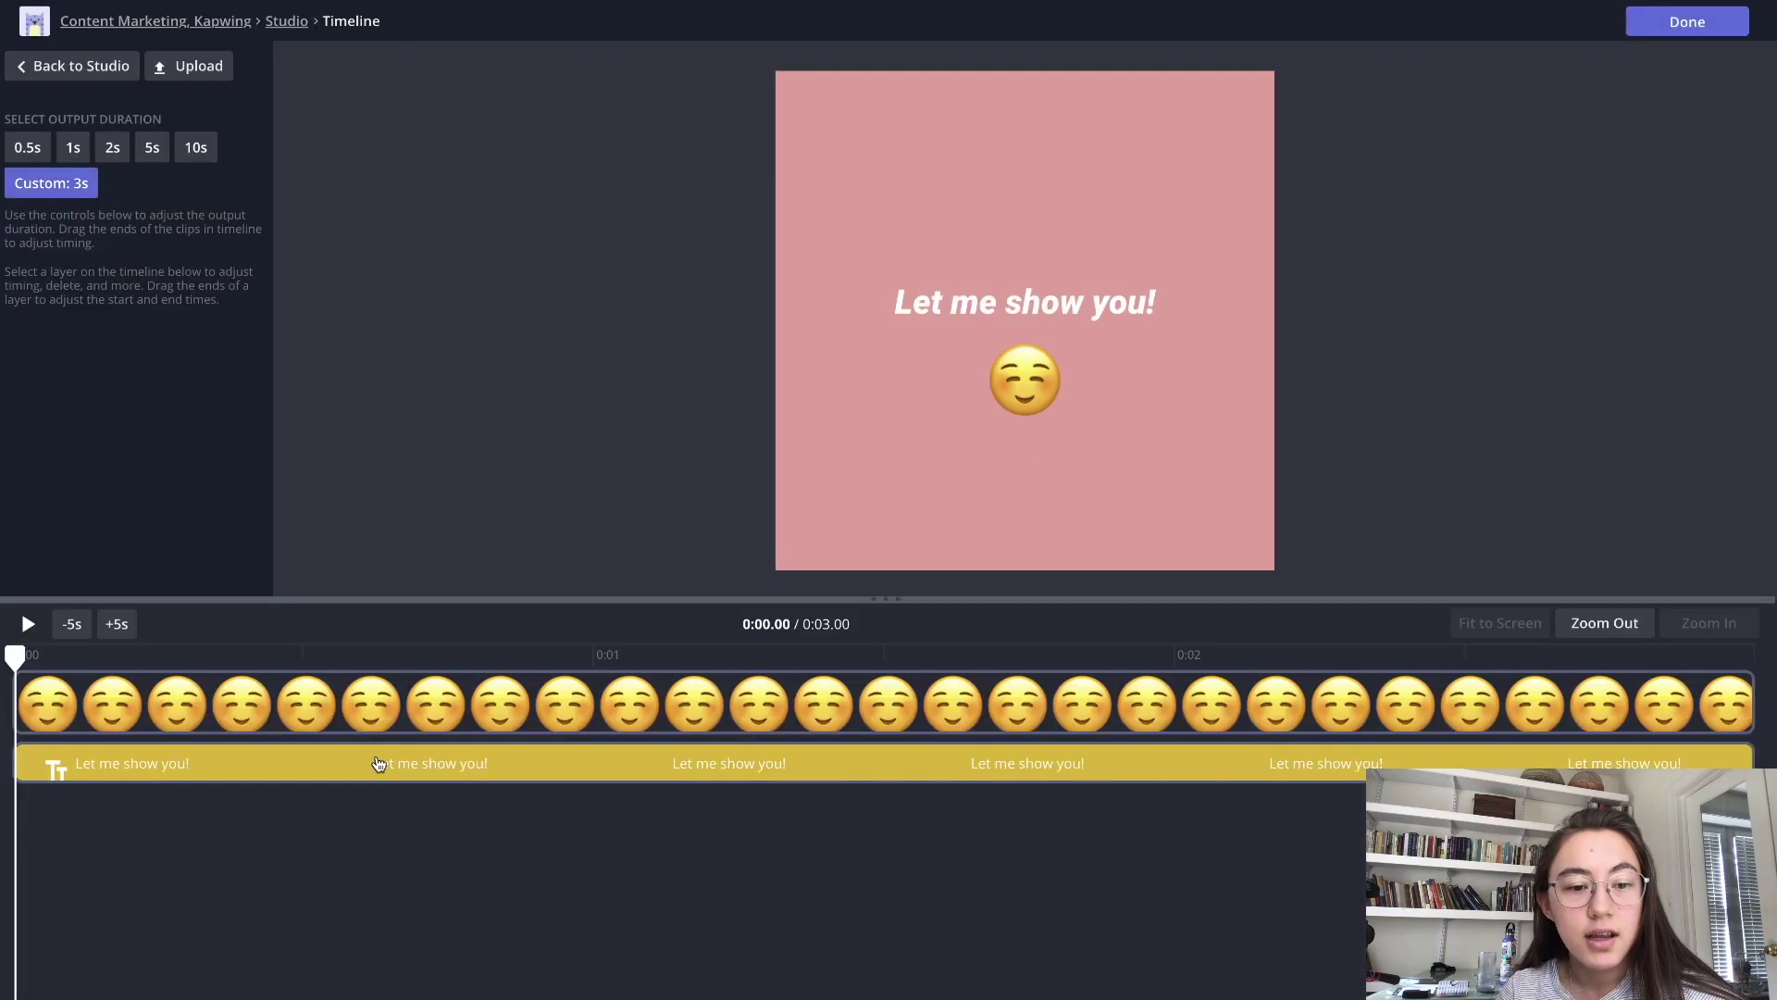
# - Upload voiceover2.mp3 into the pink scene's timeline
pyautogui.click(192, 67)
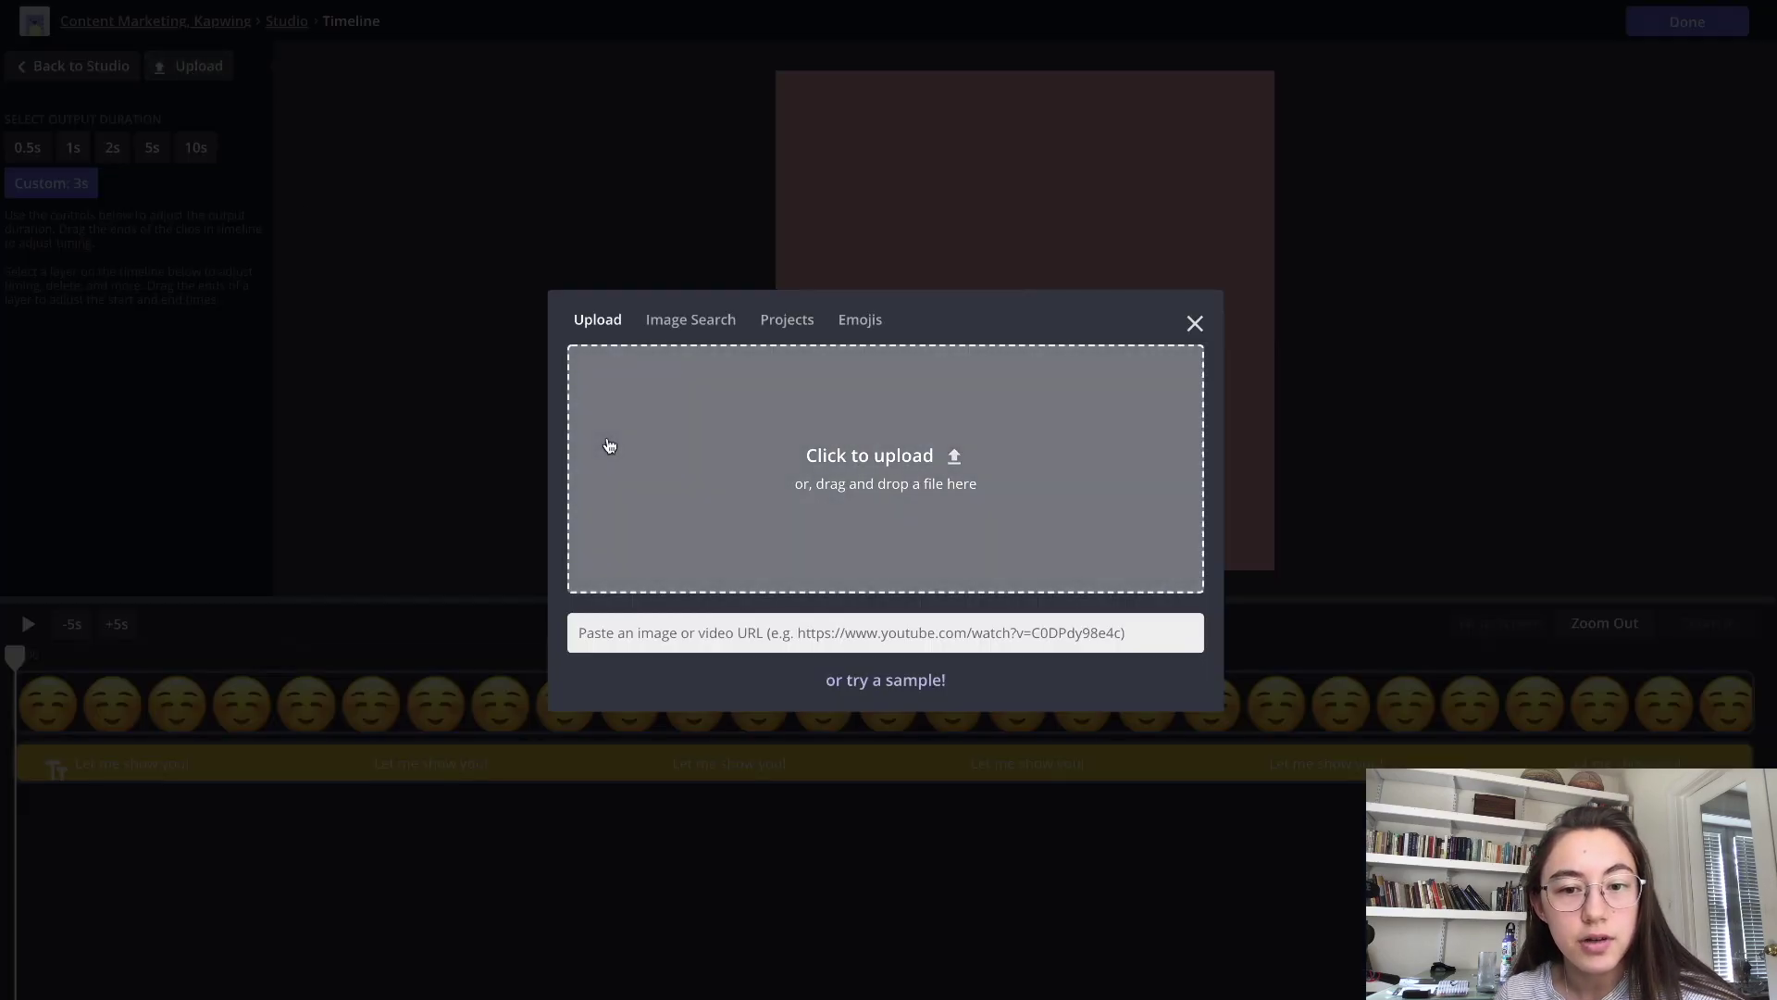
pyautogui.click(607, 444)
pyautogui.scroll(-5, 710, 119)
pyautogui.scroll(-5, 710, 118)
pyautogui.scroll(-5, 710, 119)
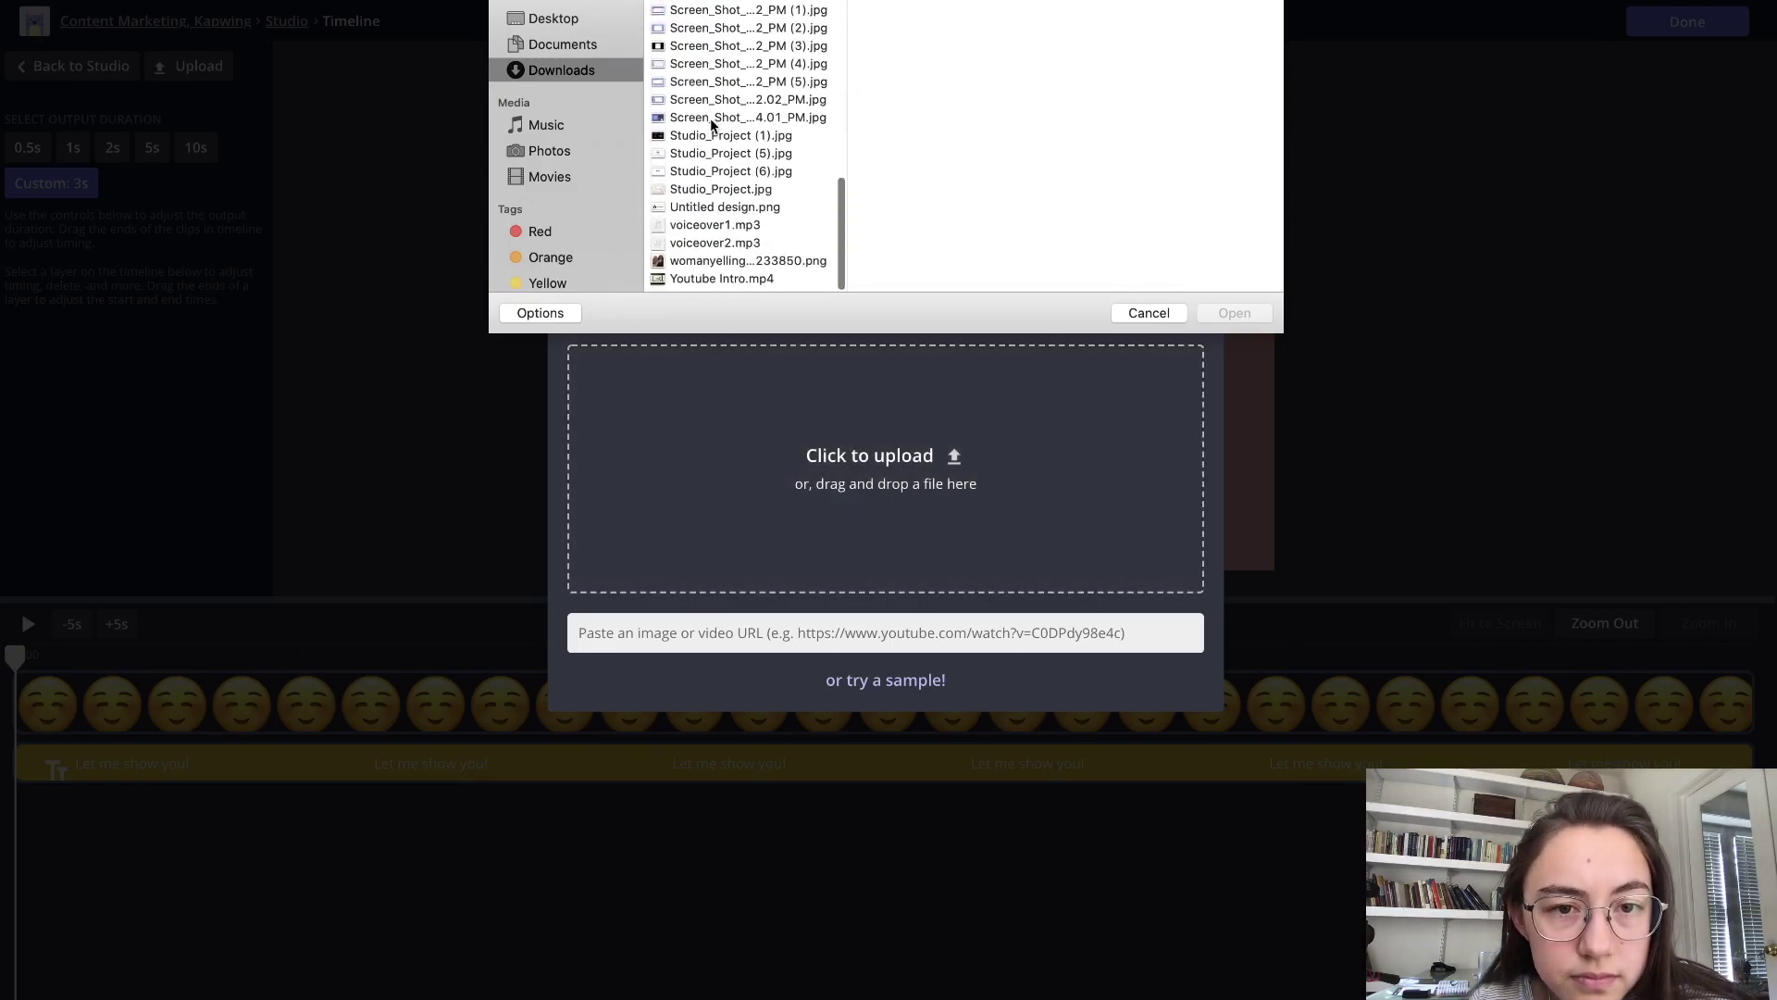
pyautogui.click(713, 242)
pyautogui.doubleClick(714, 248)
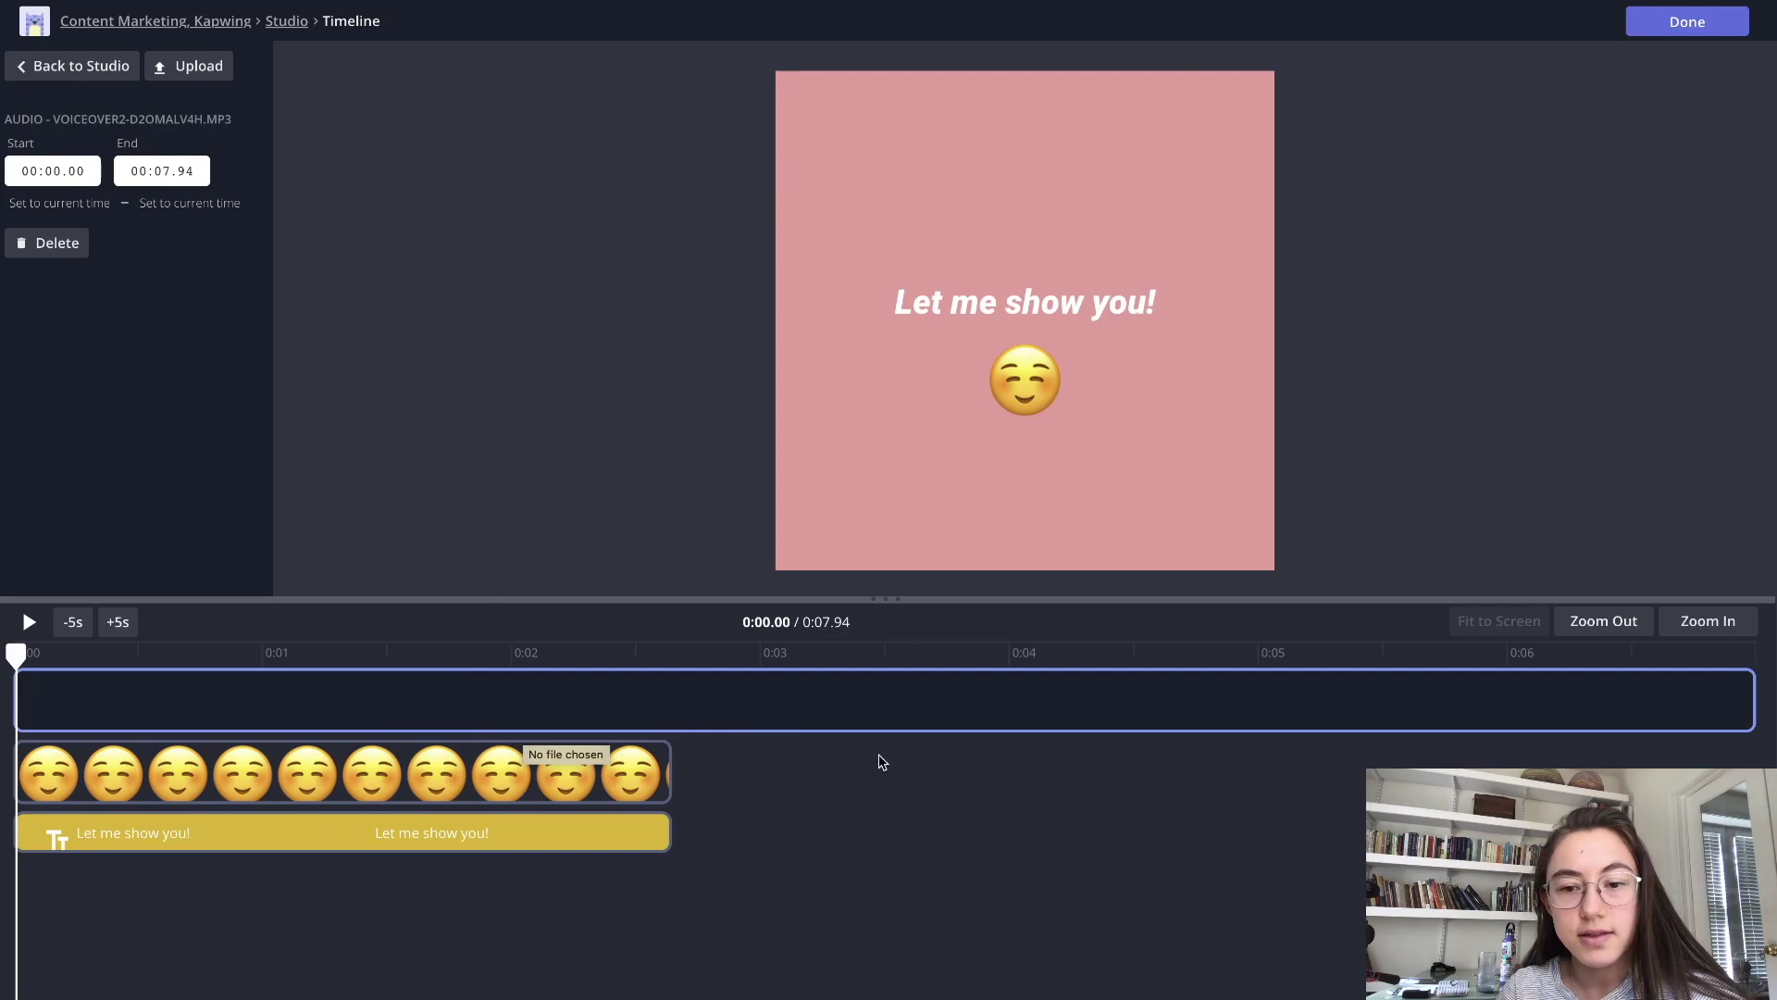
# - Stretch the emoji and 'Let me show you!' text layers to the 7.94-second voiceover's end
pyautogui.click(634, 794)
pyautogui.moveTo(666, 773); pyautogui.dragTo(1761, 772)
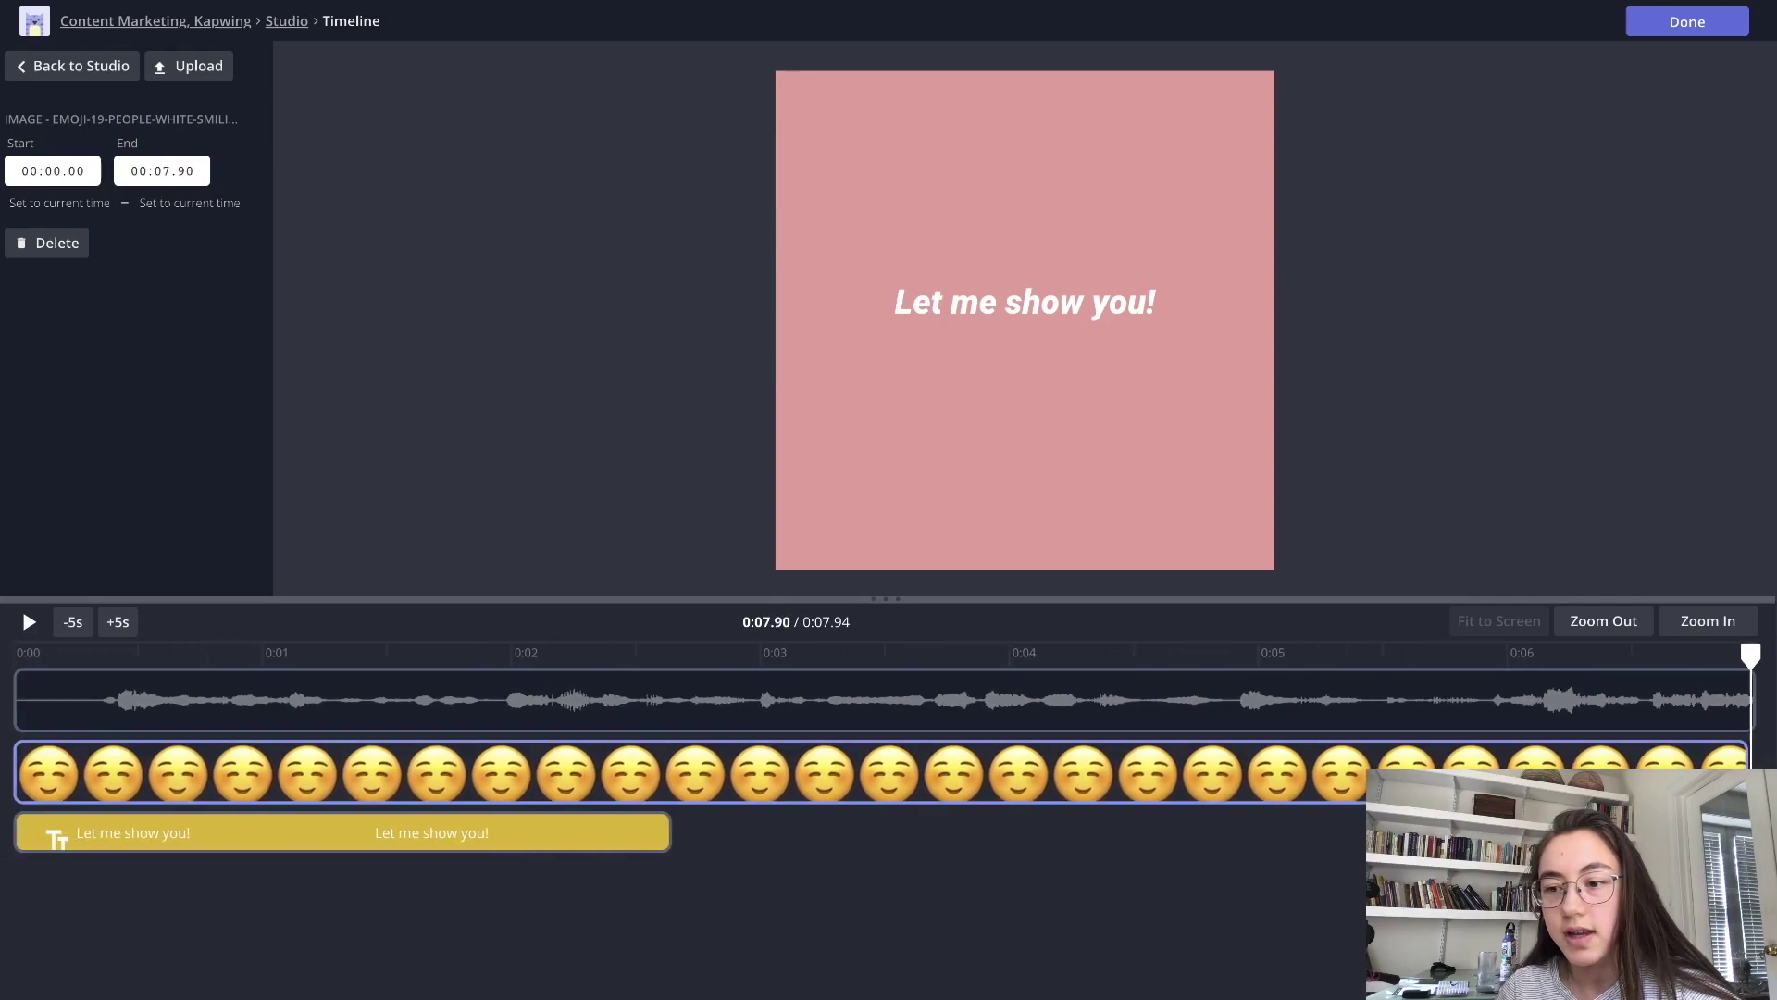
pyautogui.moveTo(1761, 773); pyautogui.dragTo(1743, 772)
pyautogui.click(541, 843)
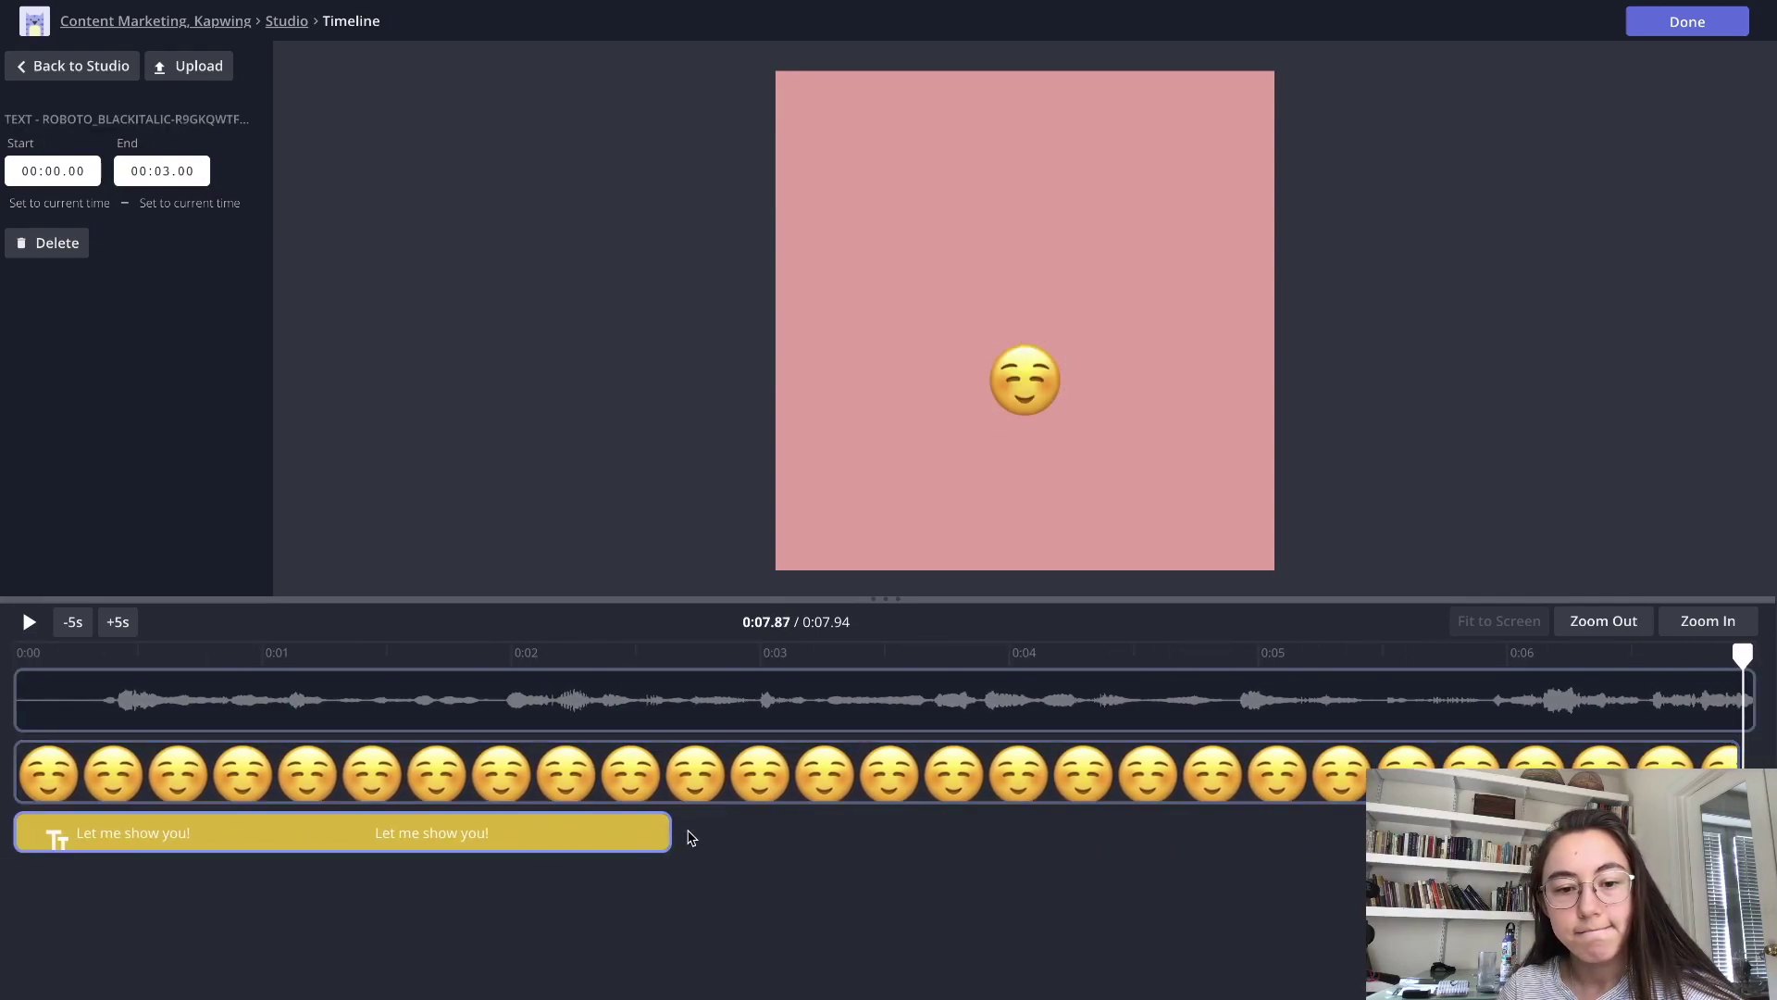
pyautogui.moveTo(669, 833); pyautogui.dragTo(1650, 833)
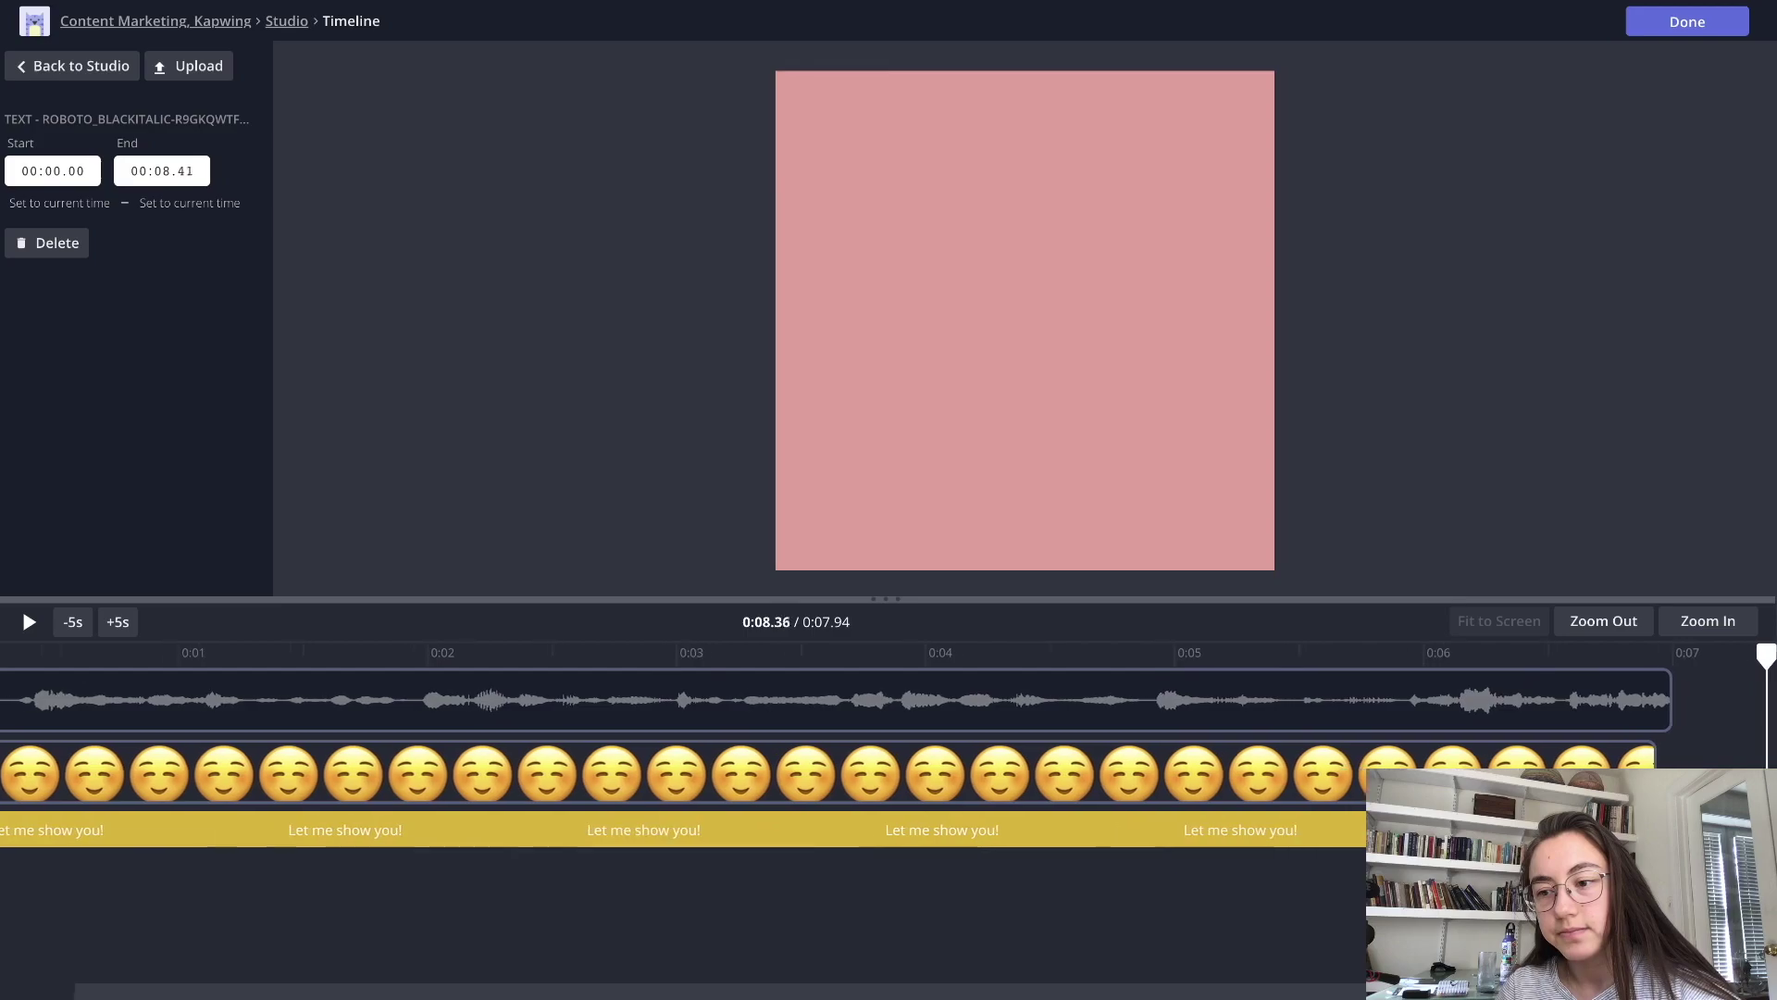
pyautogui.moveTo(1649, 833); pyautogui.dragTo(1757, 834)
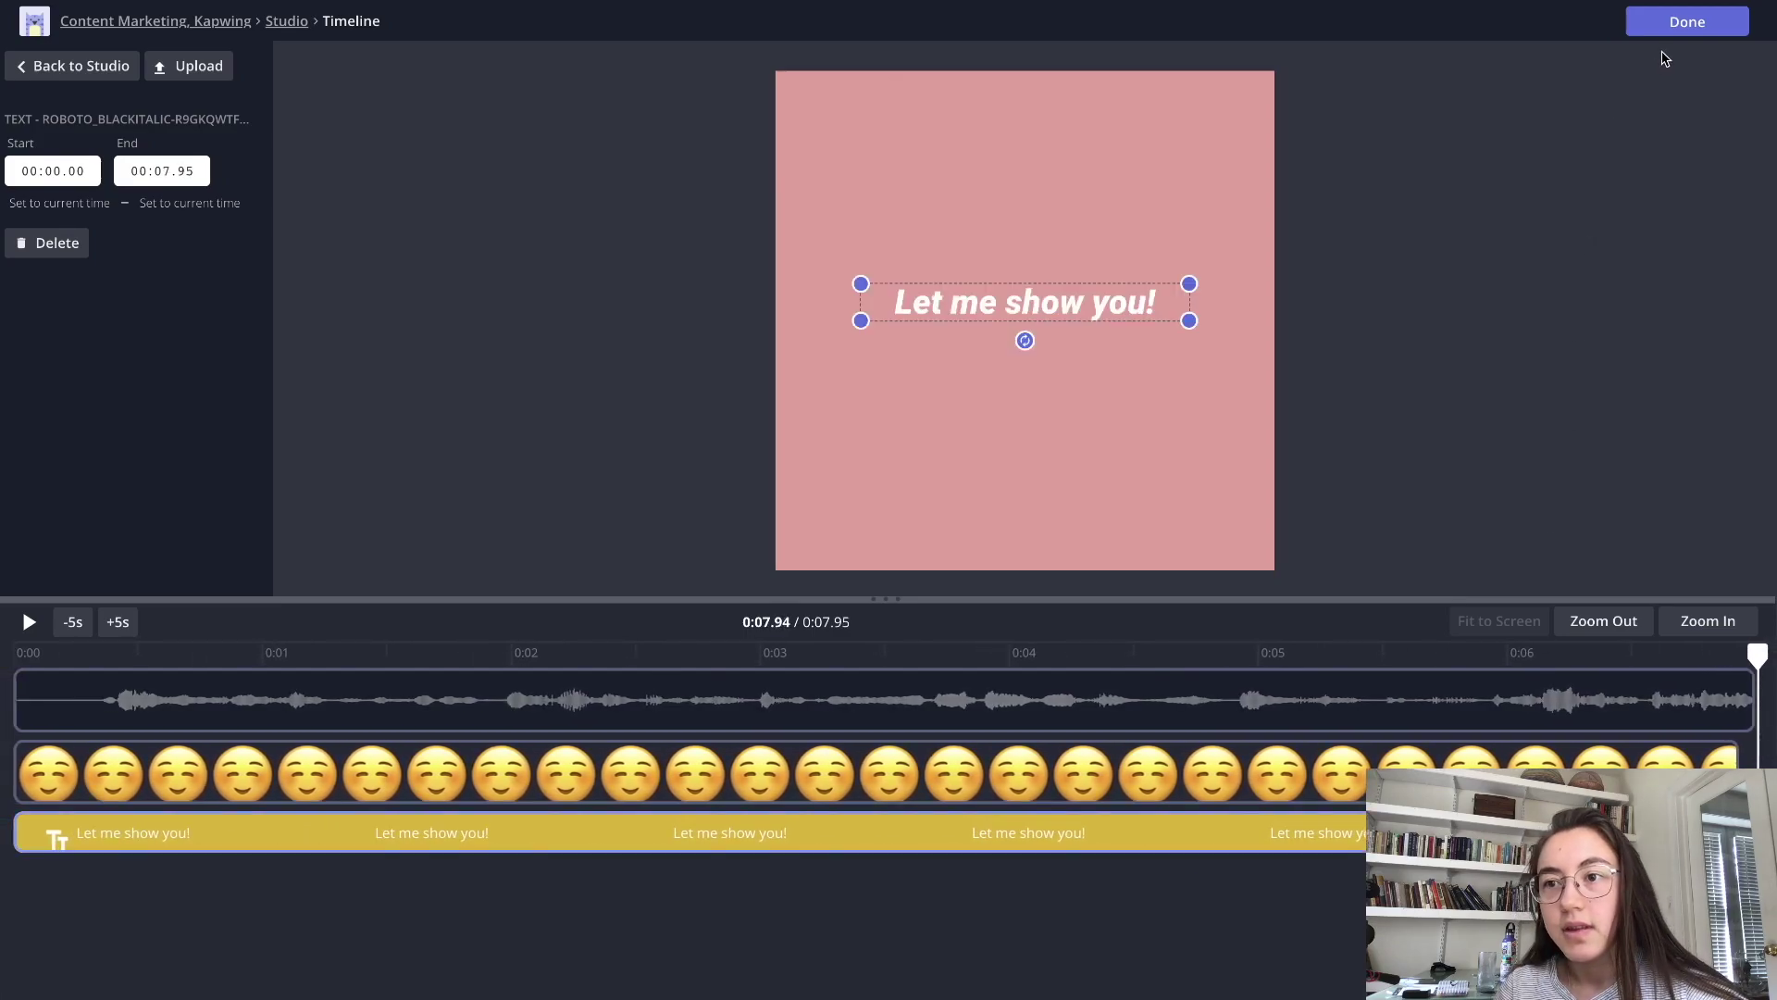
# - Return to the studio and preview the 7-second pink scene with its voiceover
pyautogui.click(1674, 26)
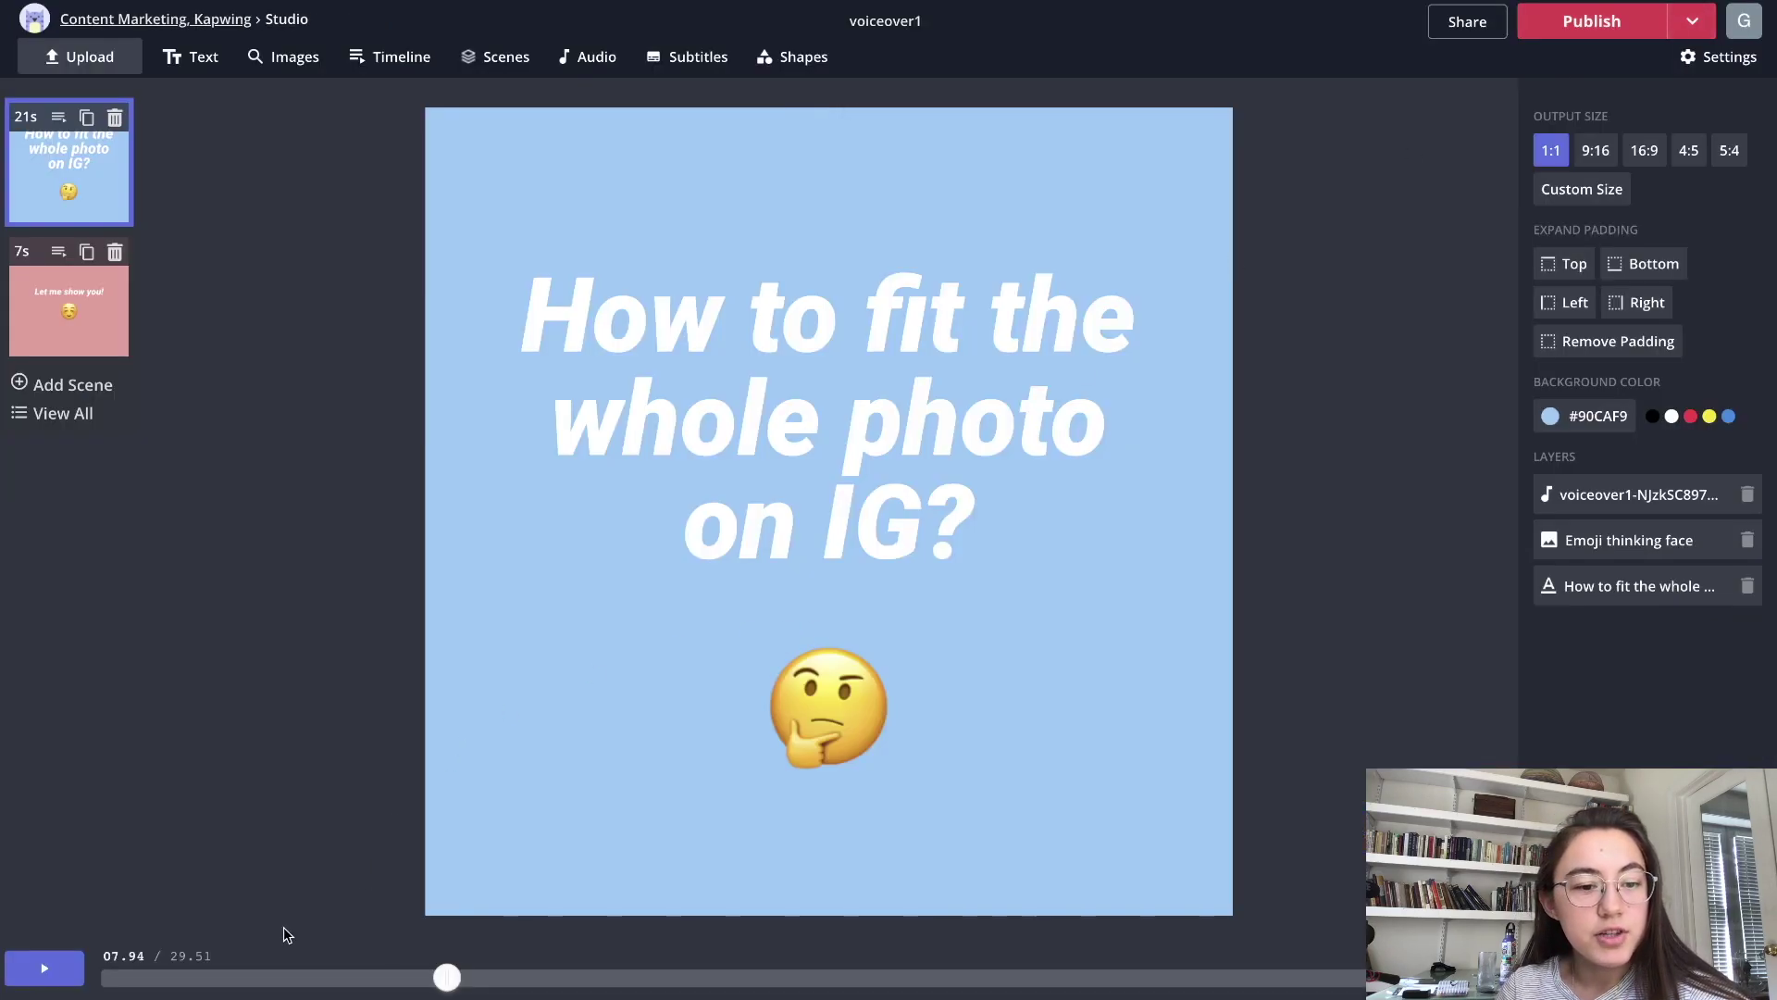
pyautogui.moveTo(121, 984); pyautogui.dragTo(198, 981)
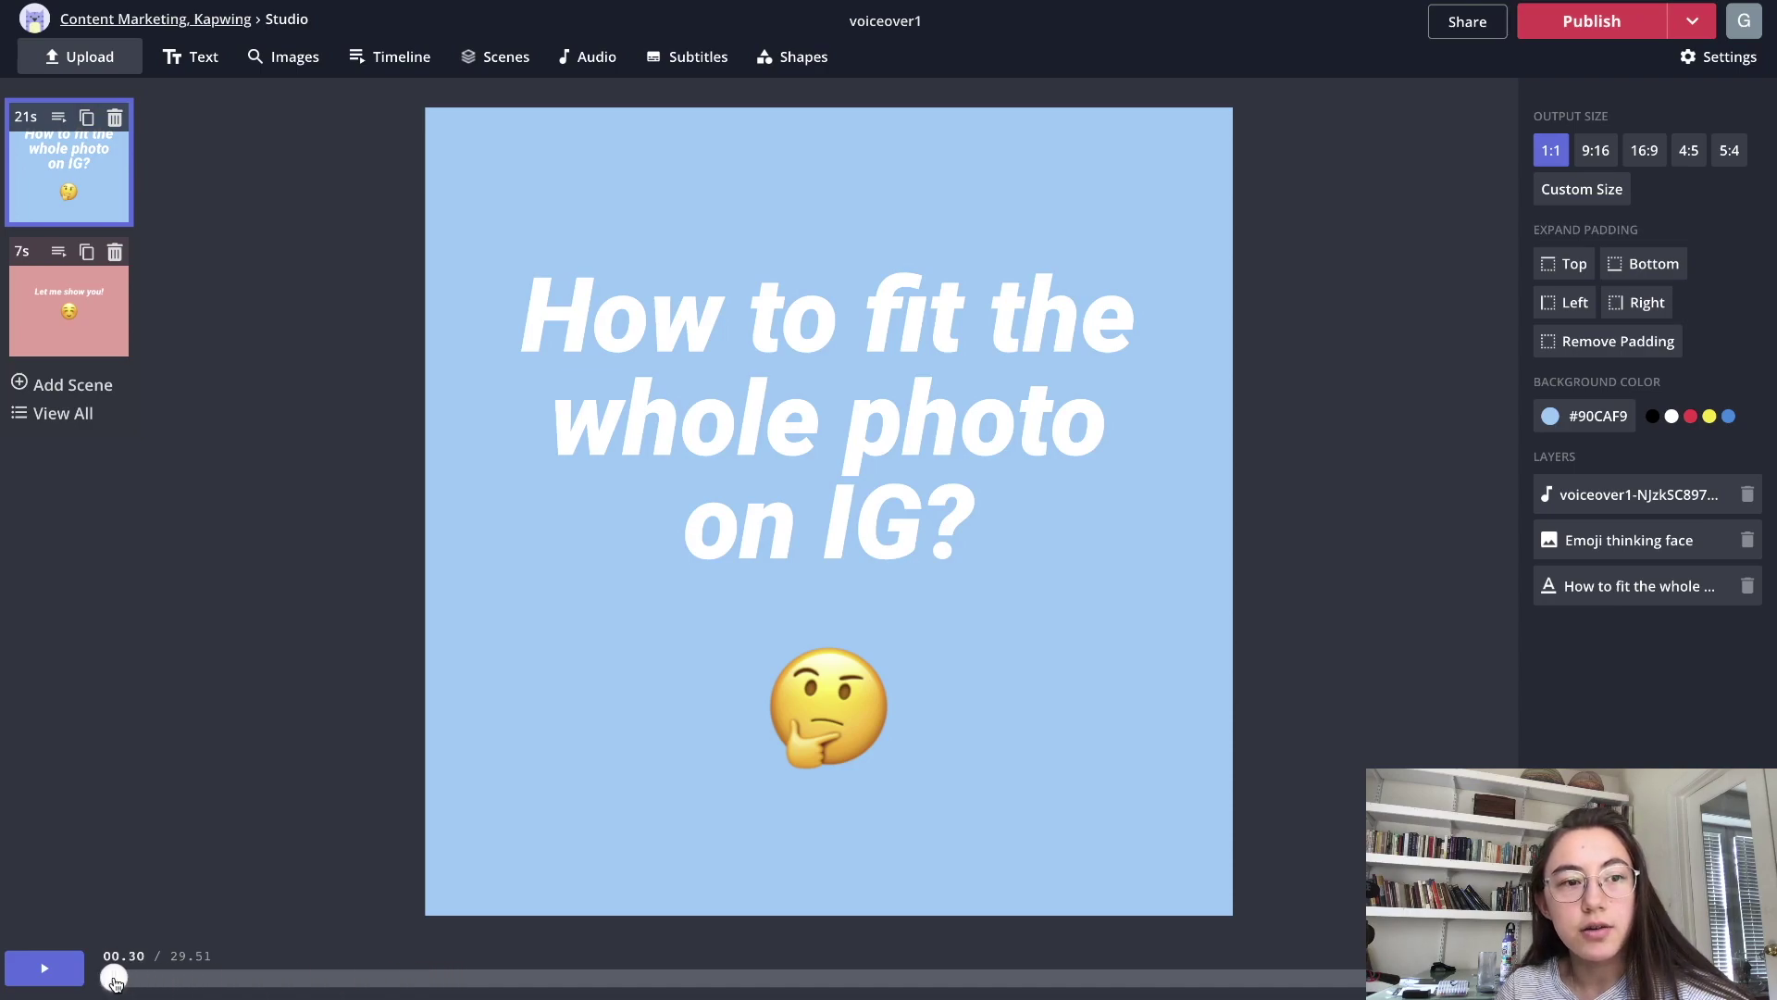
pyautogui.click(318, 978)
pyautogui.click(1131, 980)
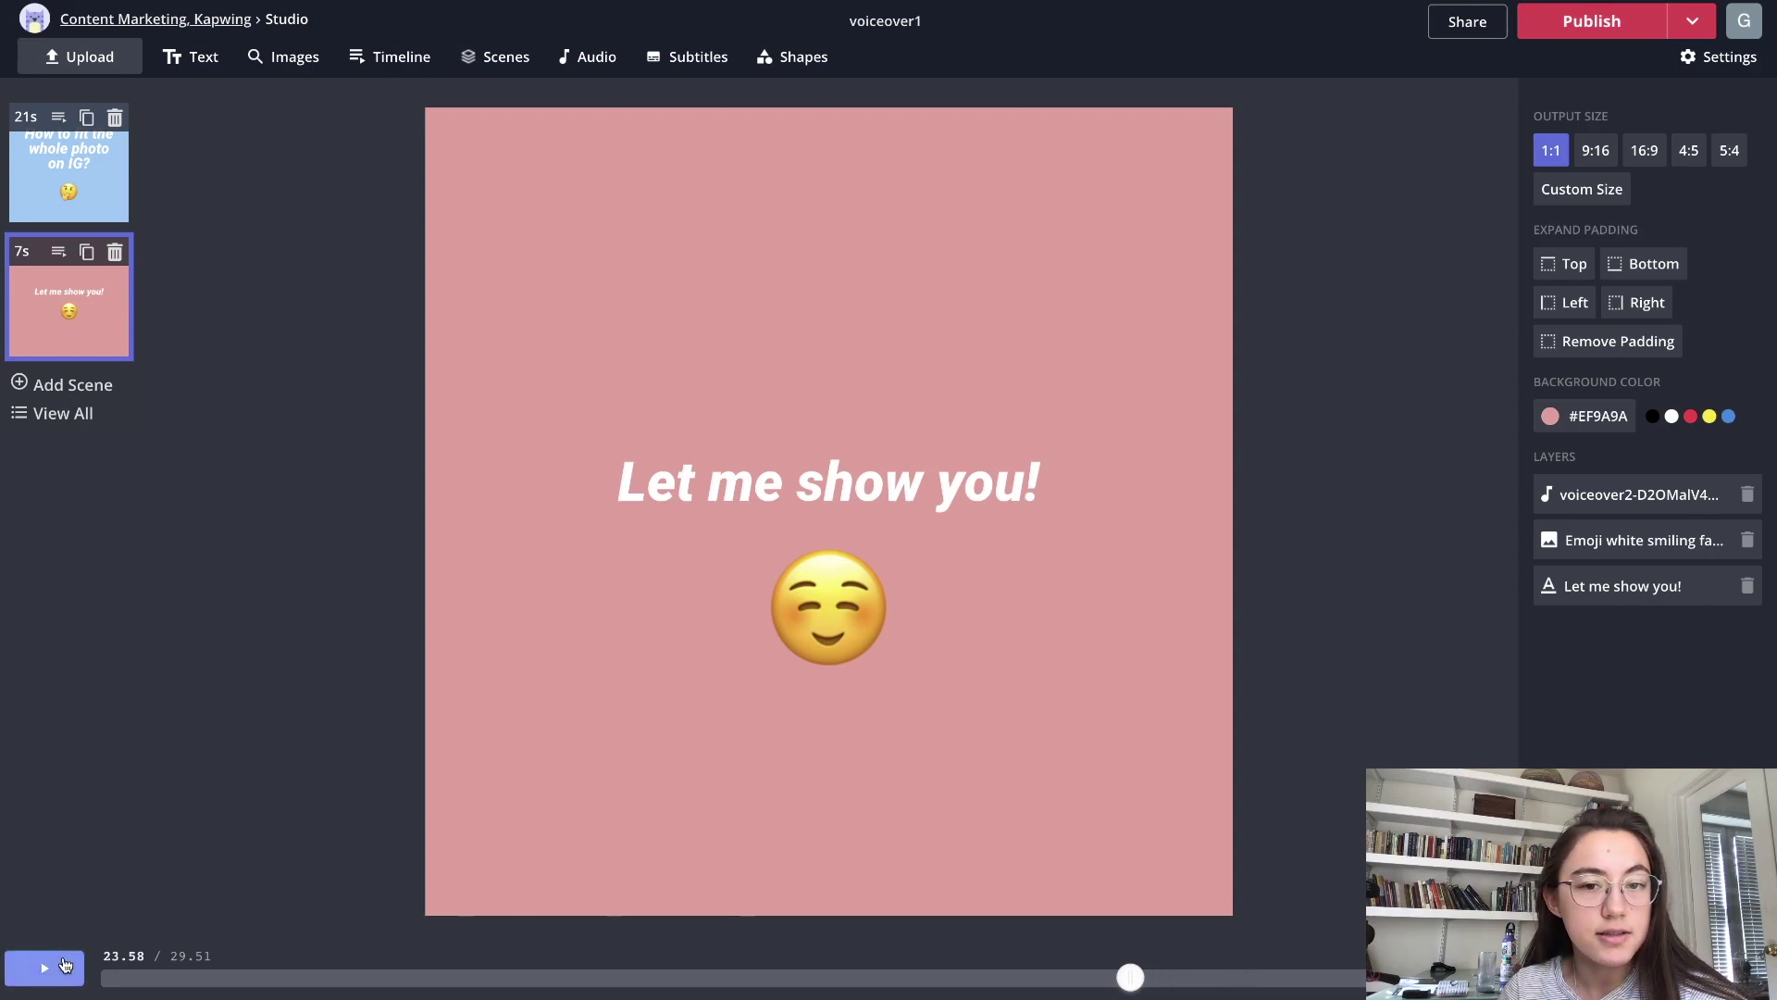
pyautogui.click(64, 966)
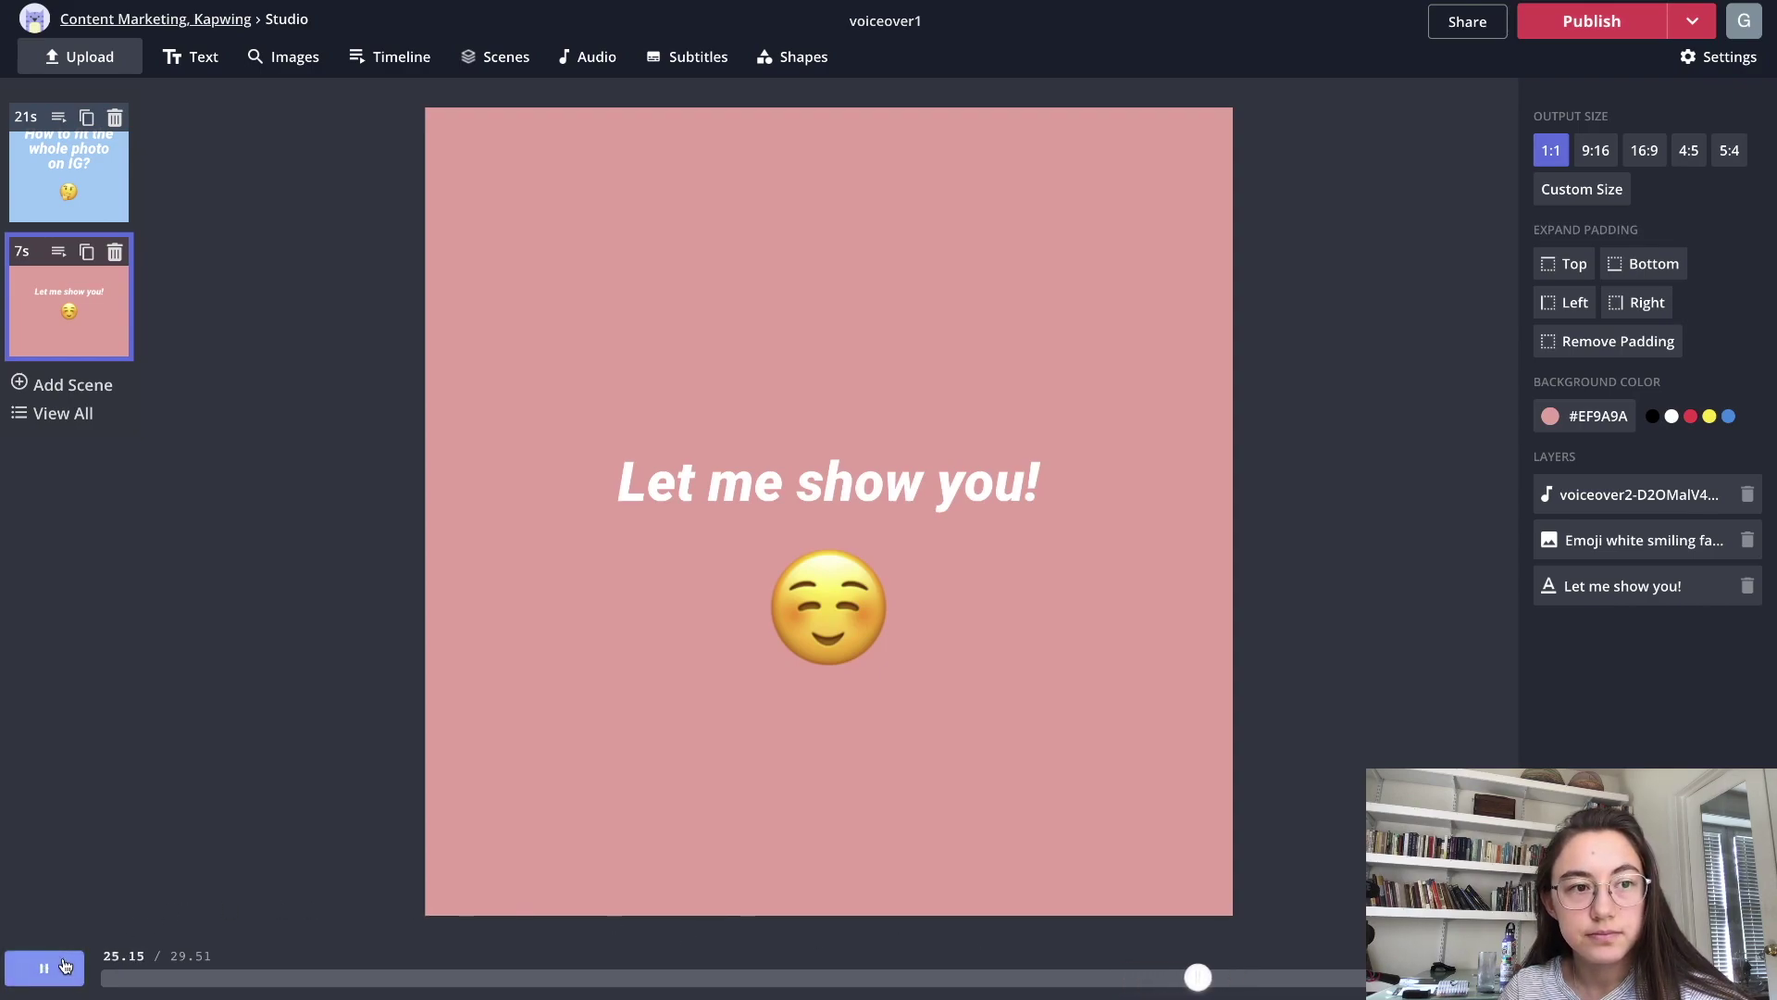
pyautogui.click(64, 965)
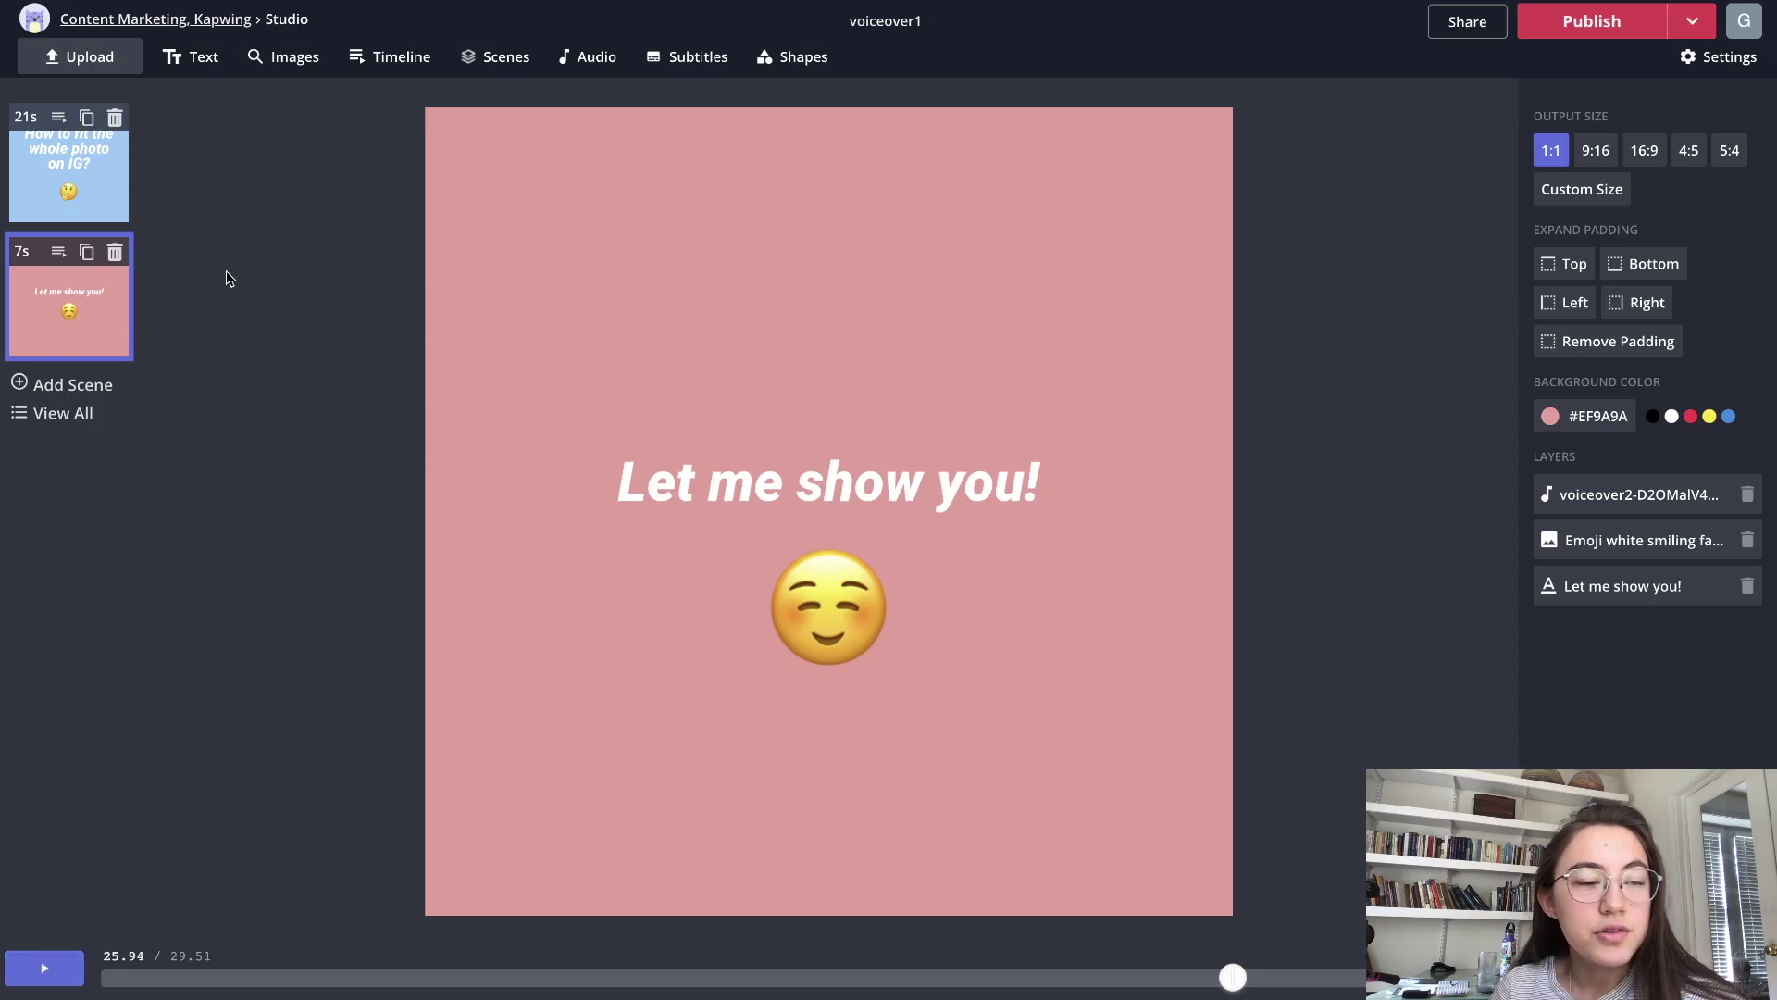
pyautogui.click(69, 174)
pyautogui.click(70, 299)
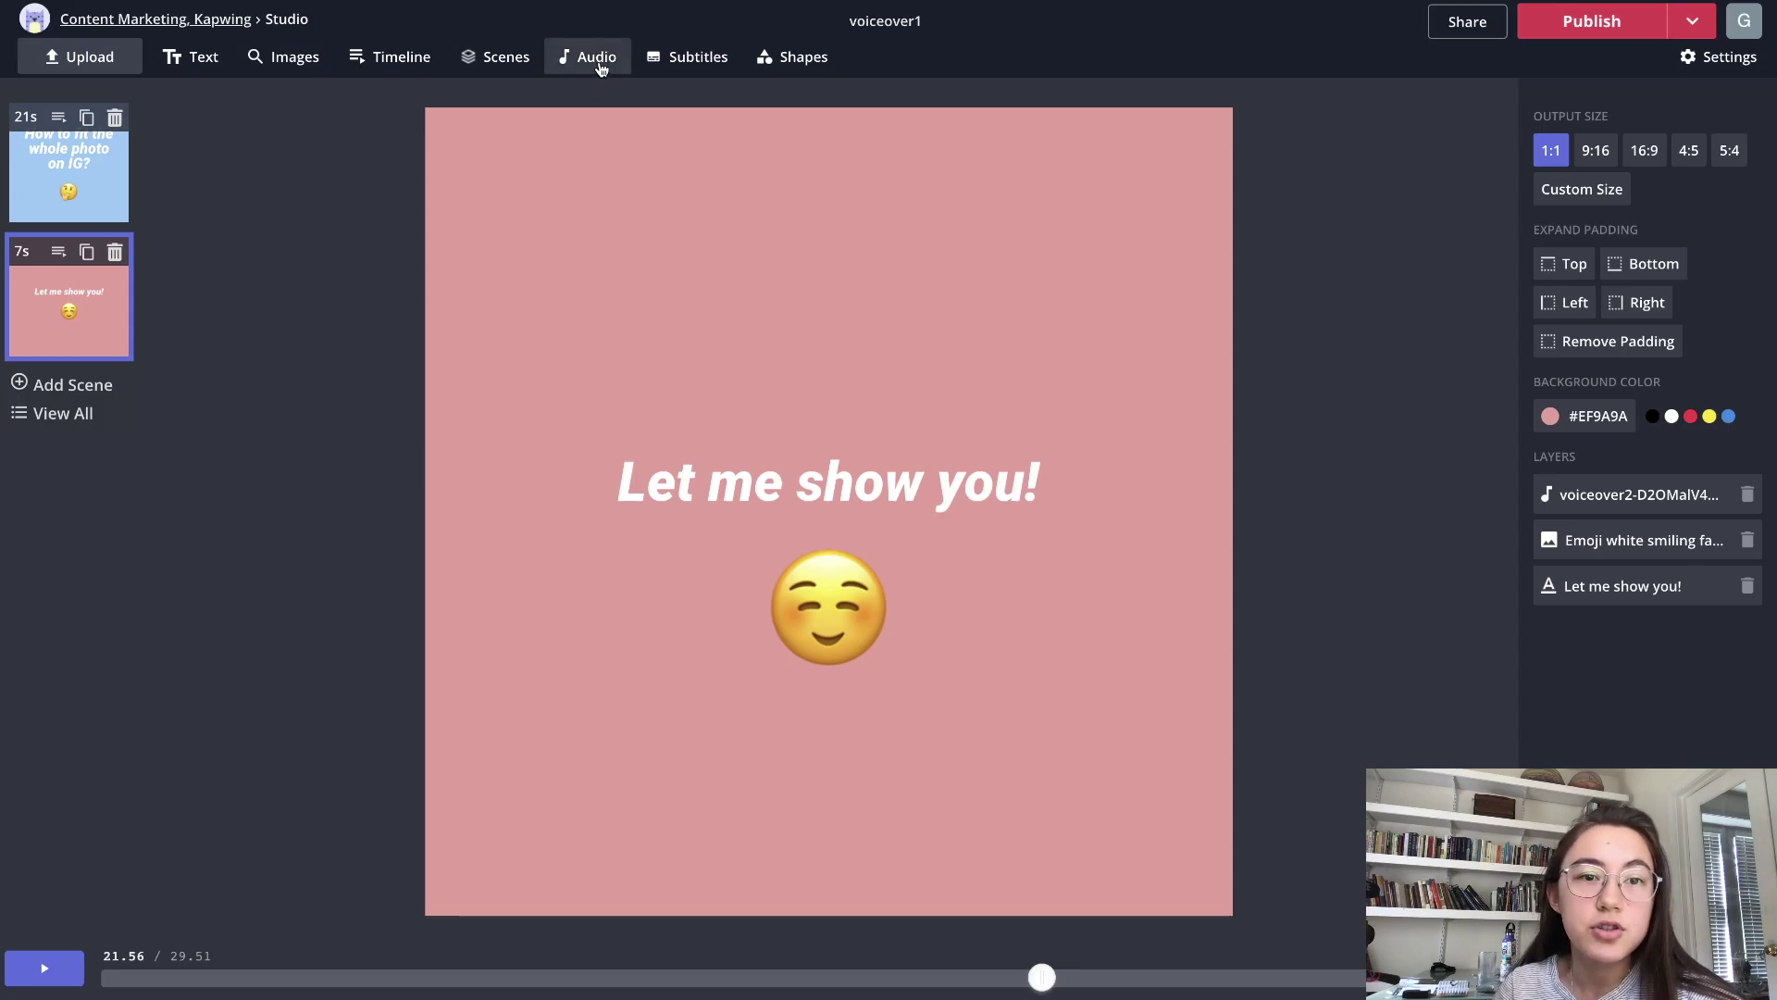
# - Open the whole-video Audio window and view its Record option
pyautogui.click(598, 56)
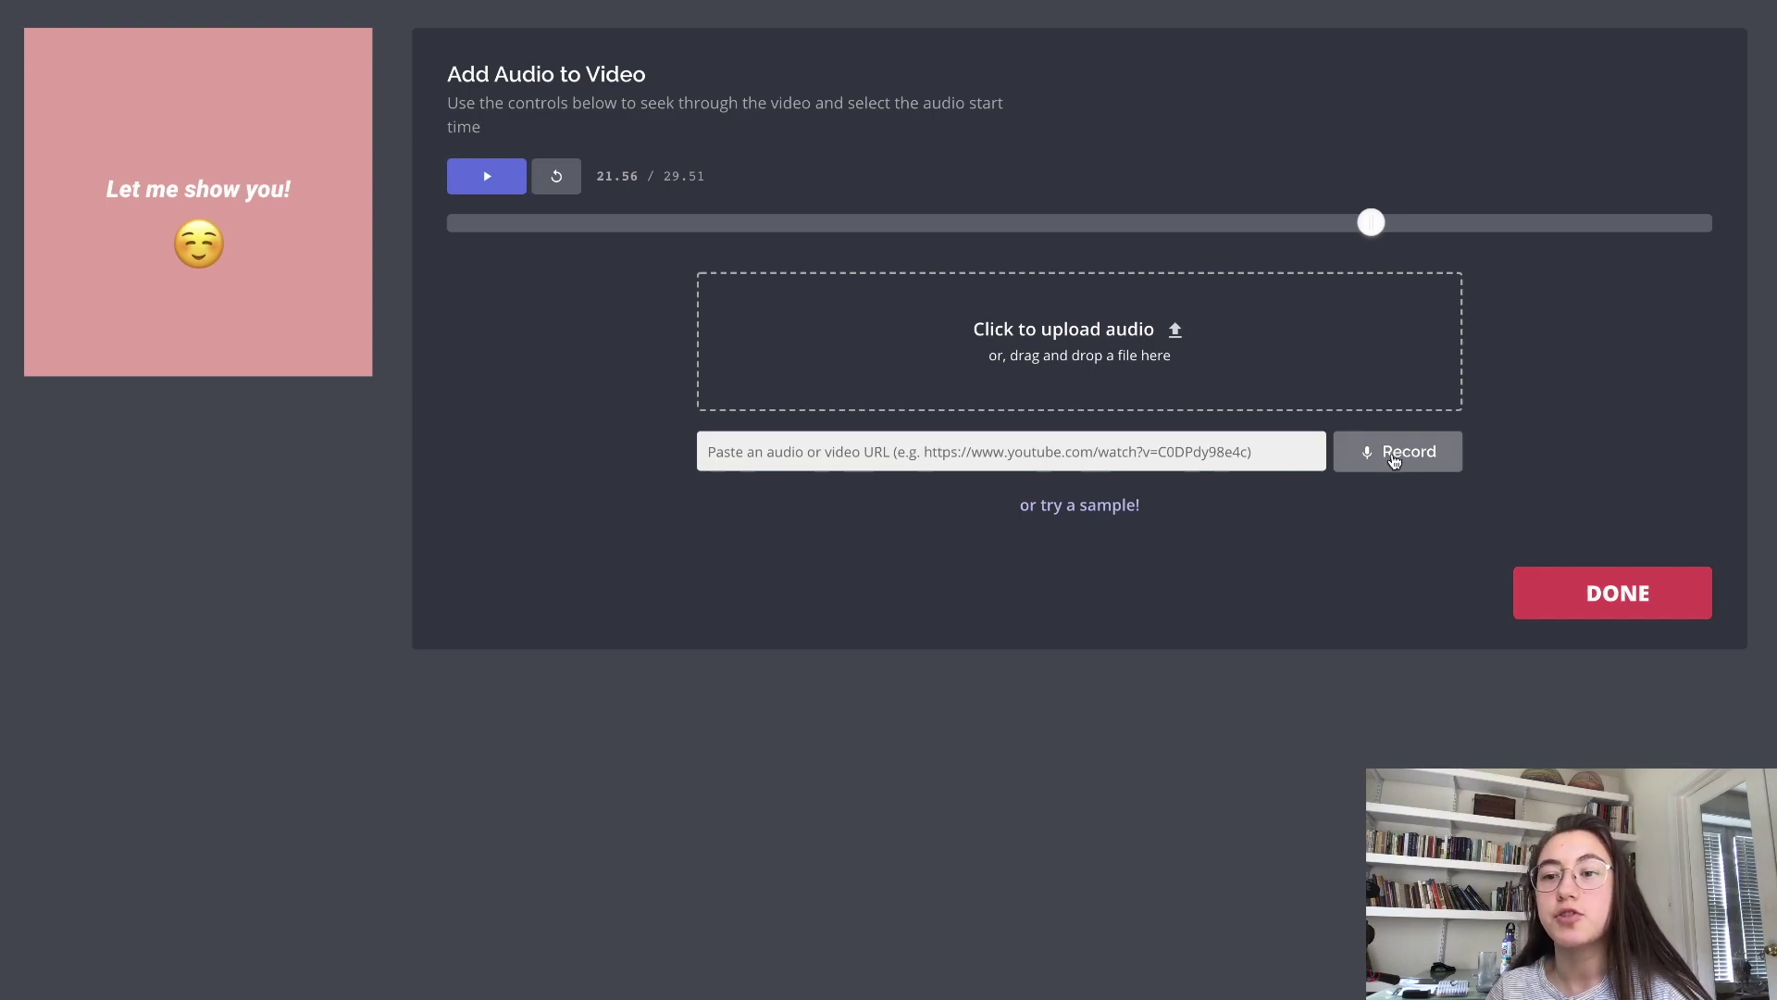
pyautogui.click(1395, 460)
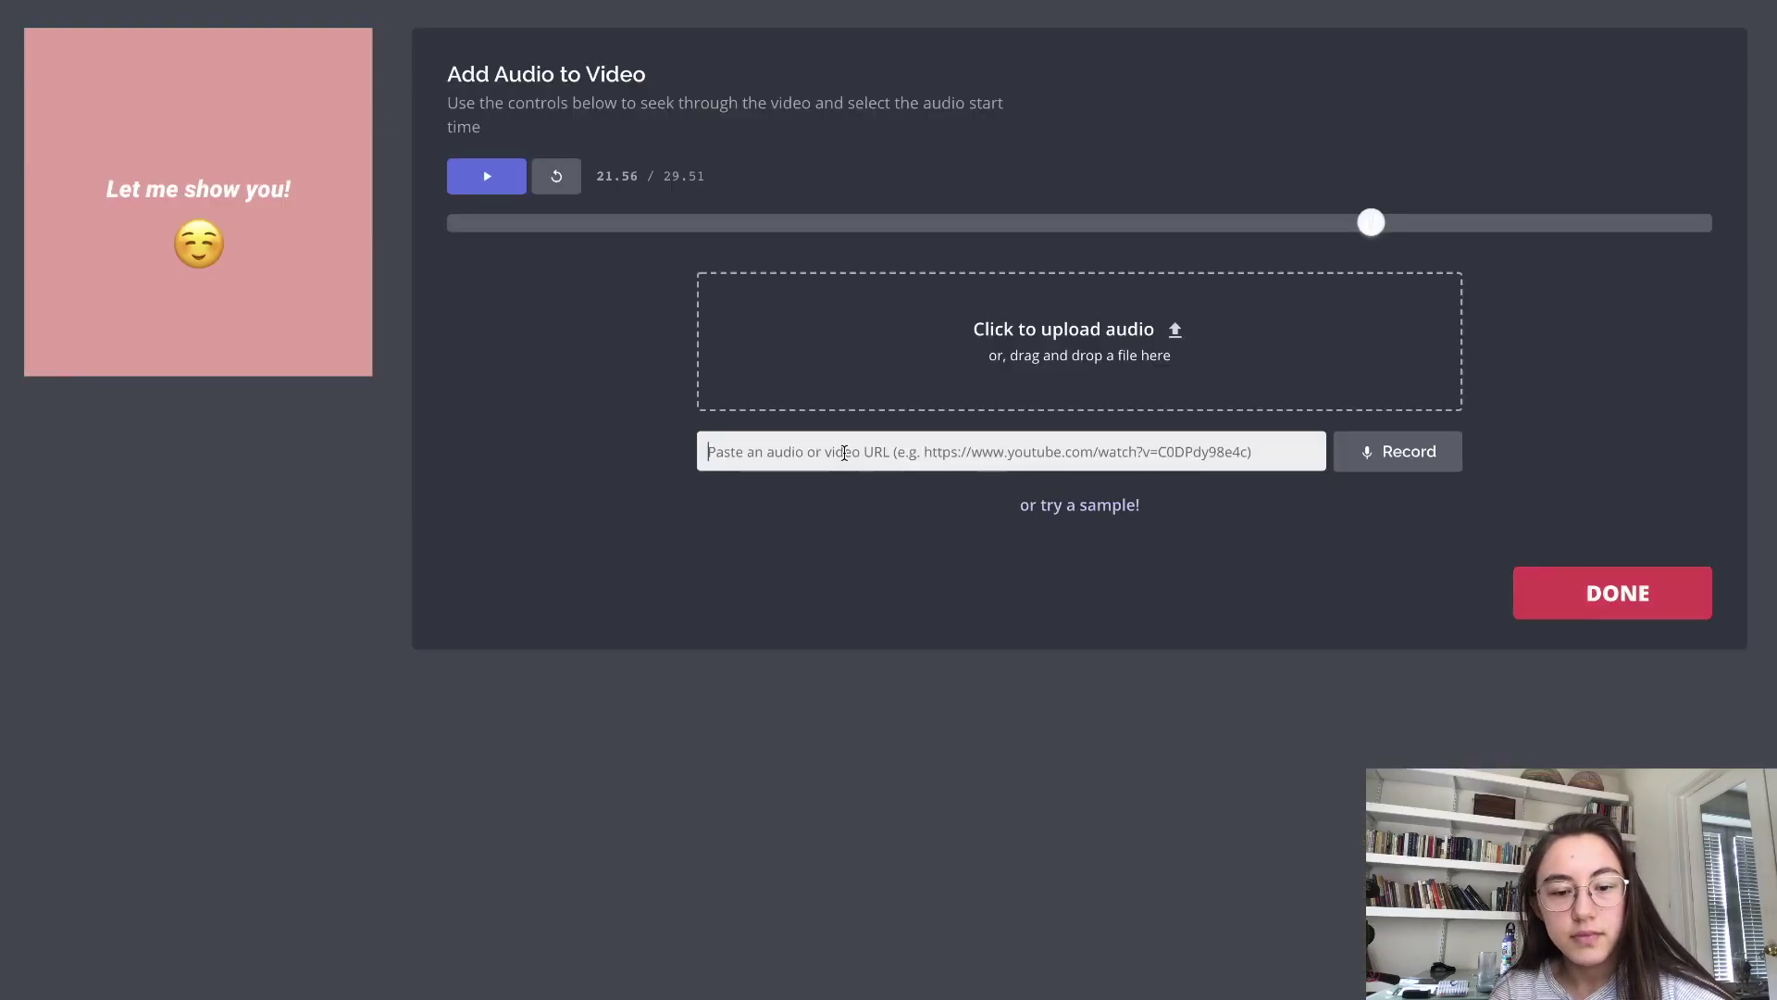
# - Paste the 'Chill - sakura Hz' YouTube link into Kapwing's audio URL field
pyautogui.hotkey('ctrl', 'v')
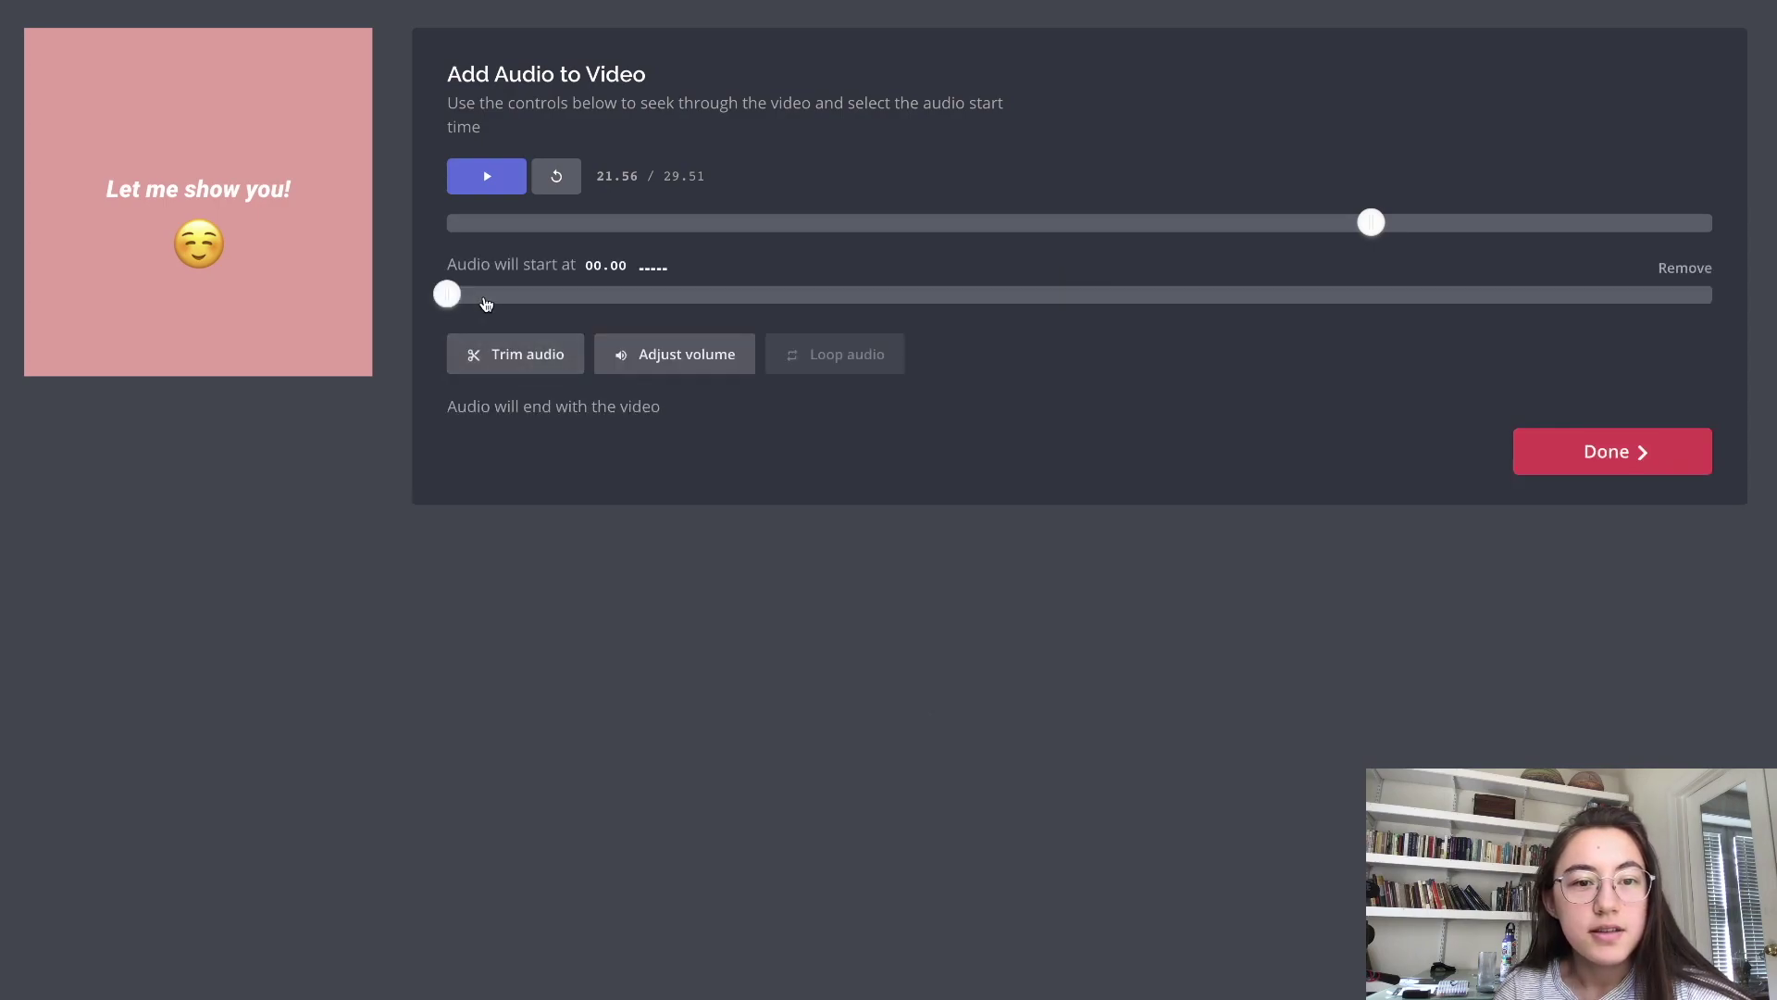
# - Preview the video from the start with the newly added background music
pyautogui.click(462, 223)
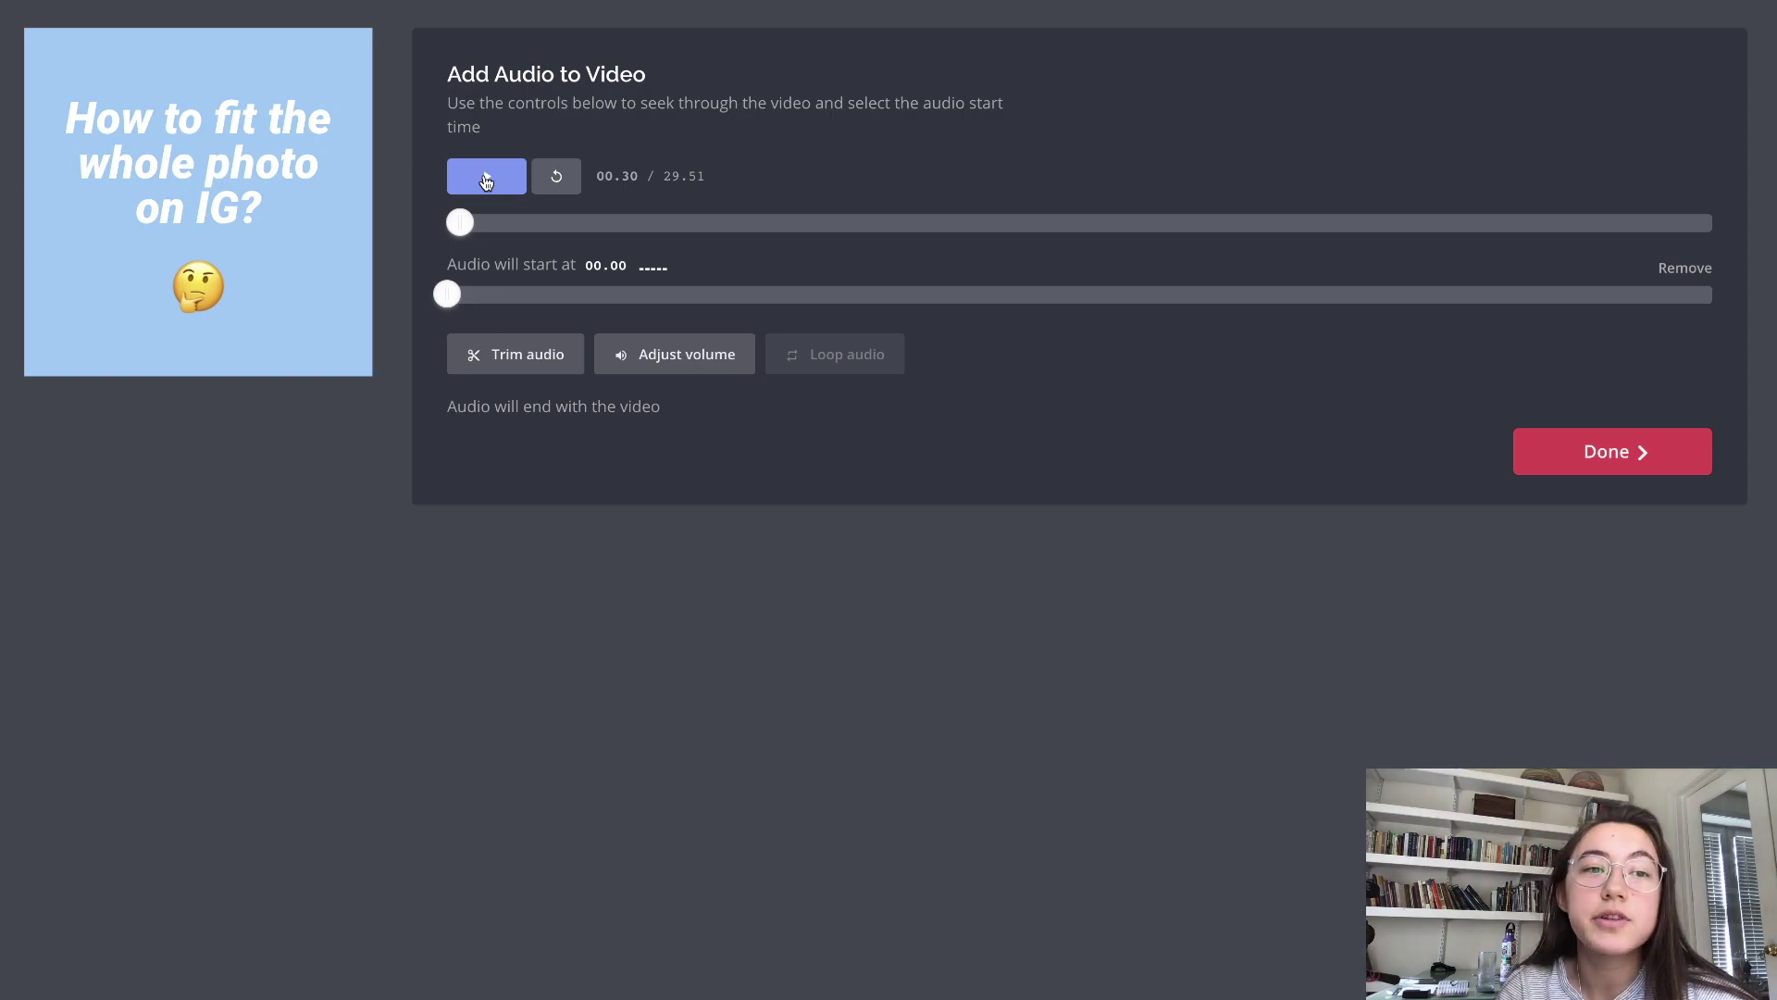
pyautogui.click(487, 176)
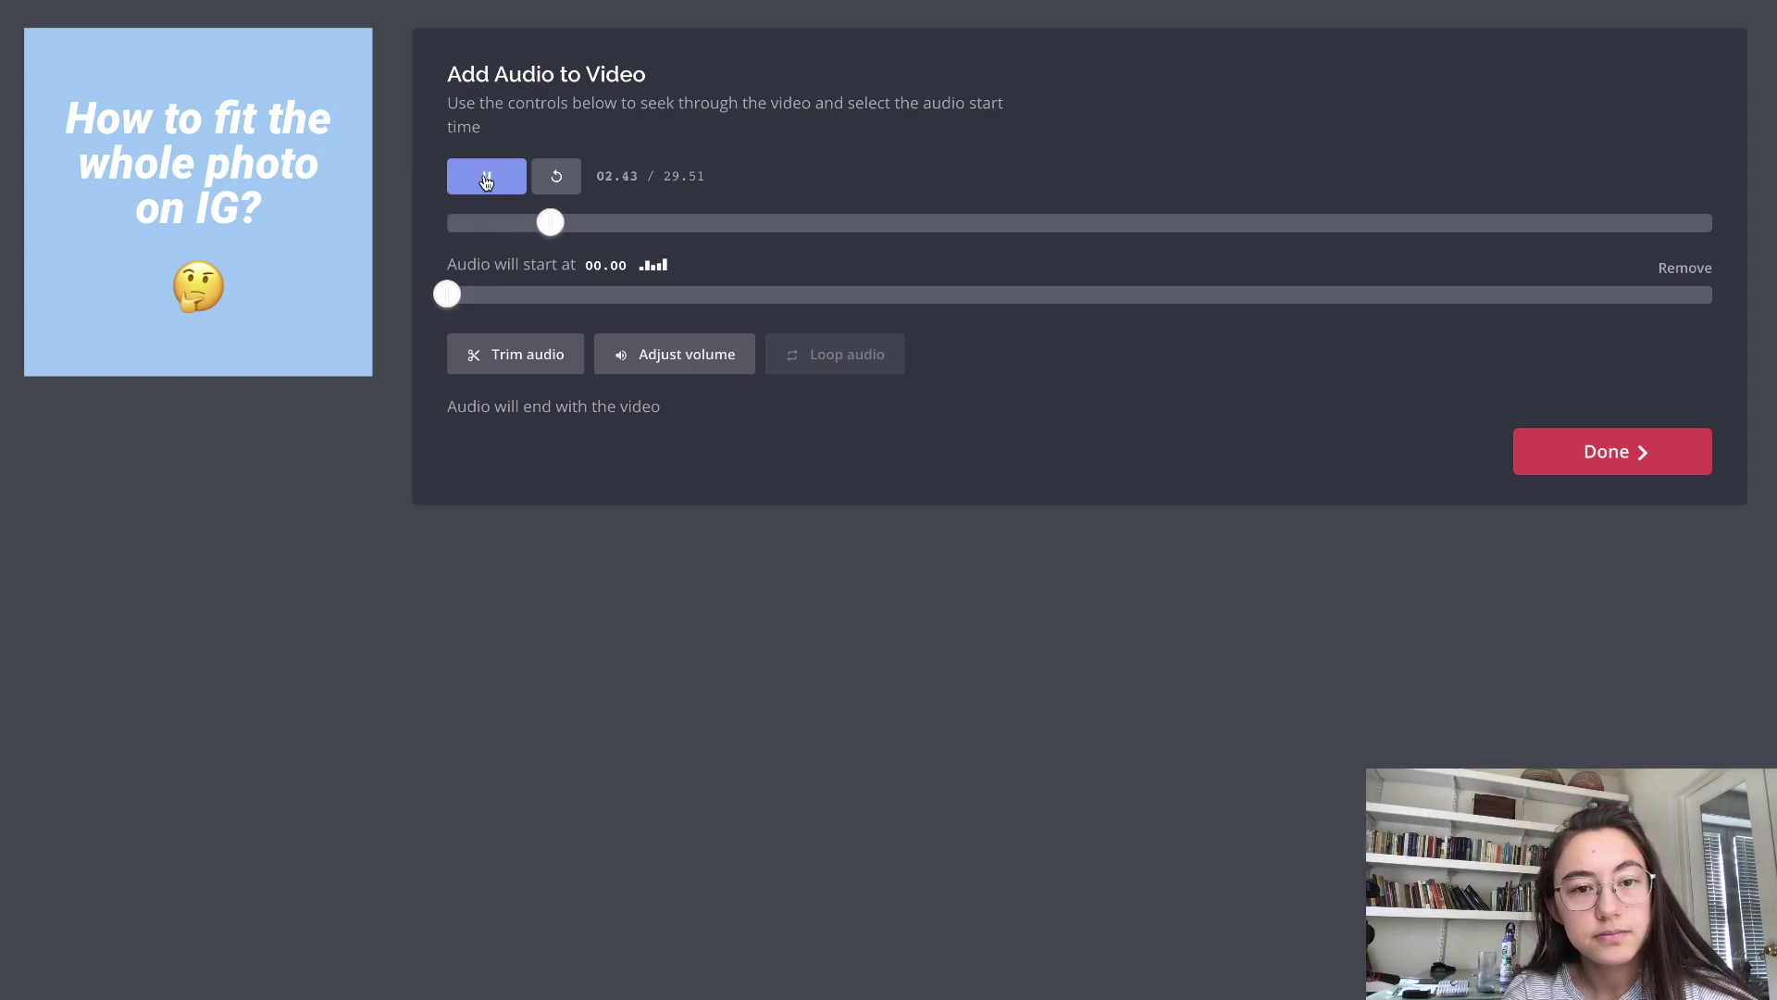
pyautogui.click(487, 180)
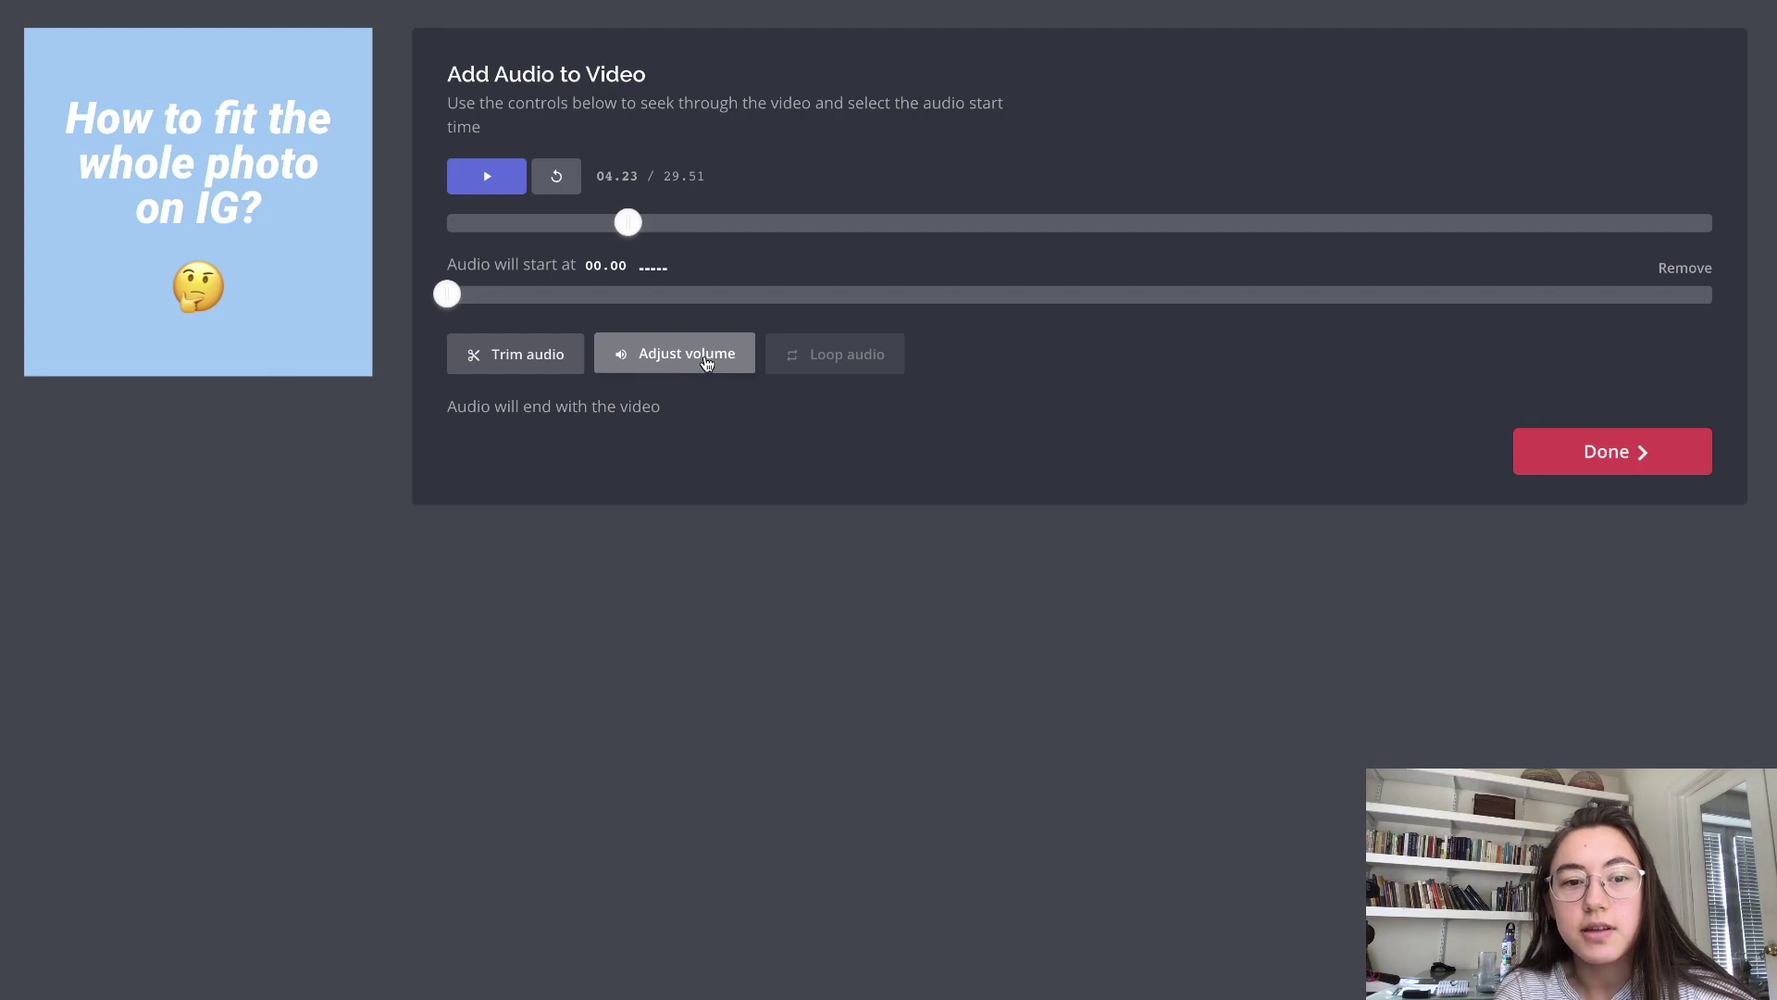
# - Lower the background music volume to about 23% and play back to check it
pyautogui.click(681, 356)
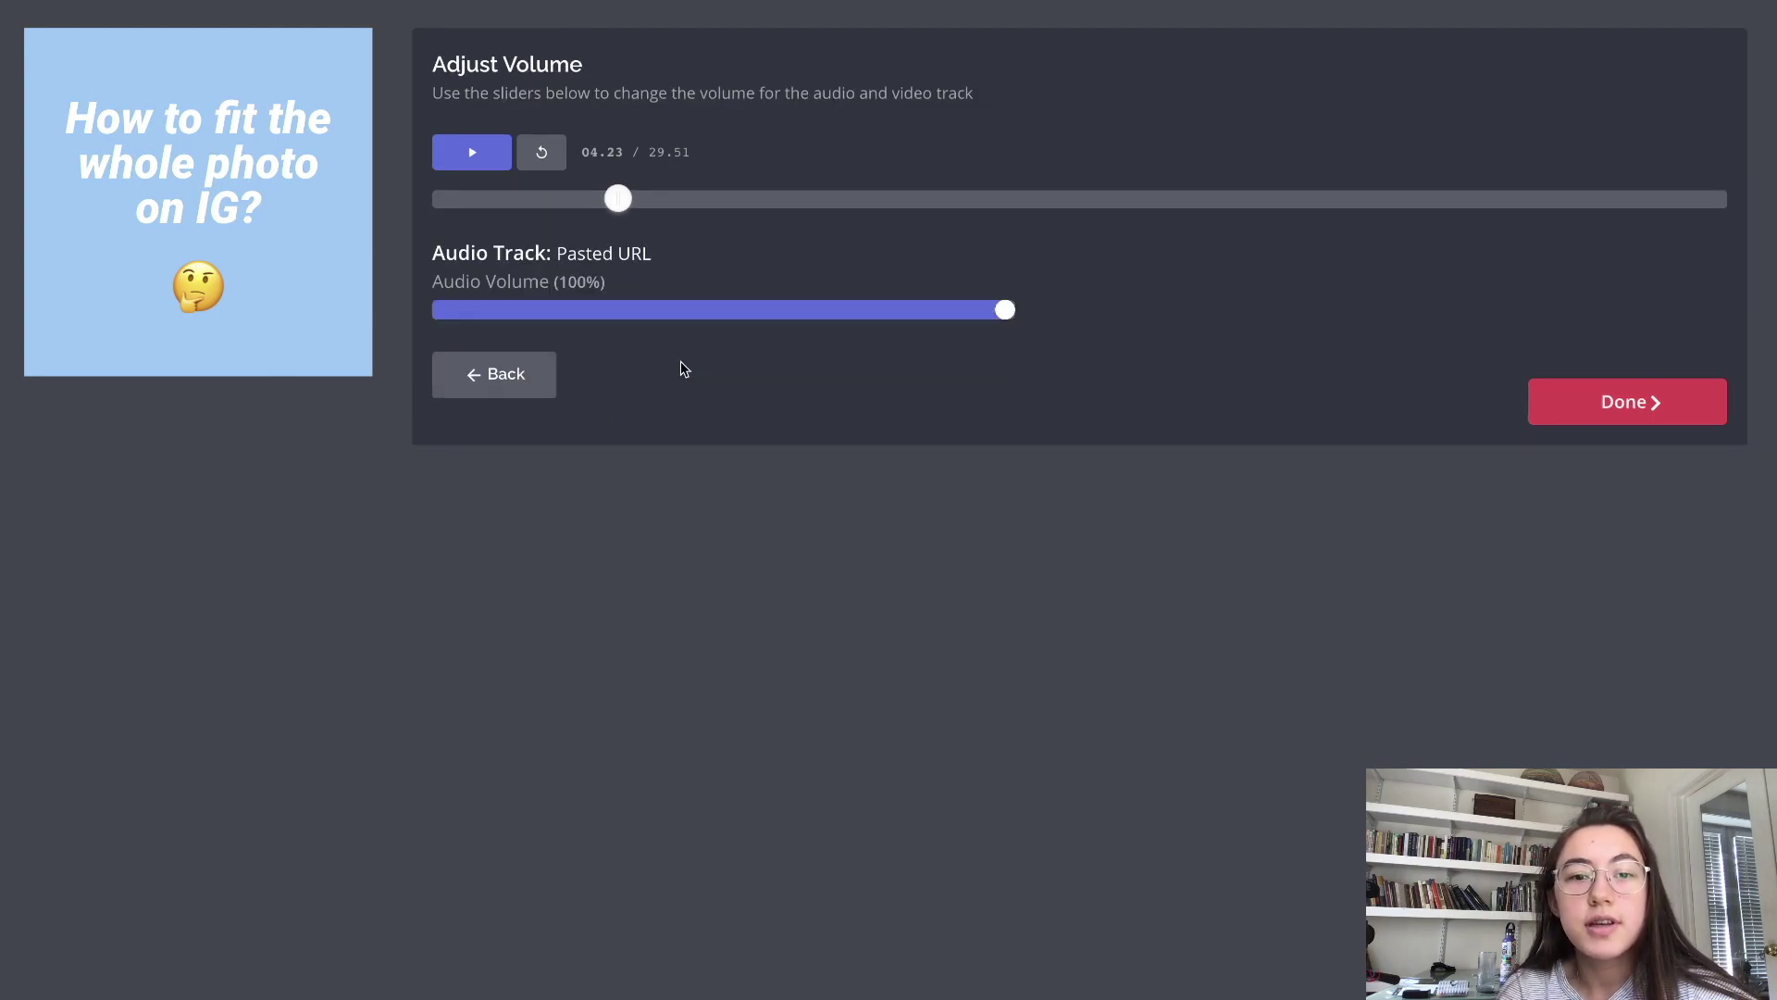
pyautogui.moveTo(1007, 311); pyautogui.dragTo(570, 308)
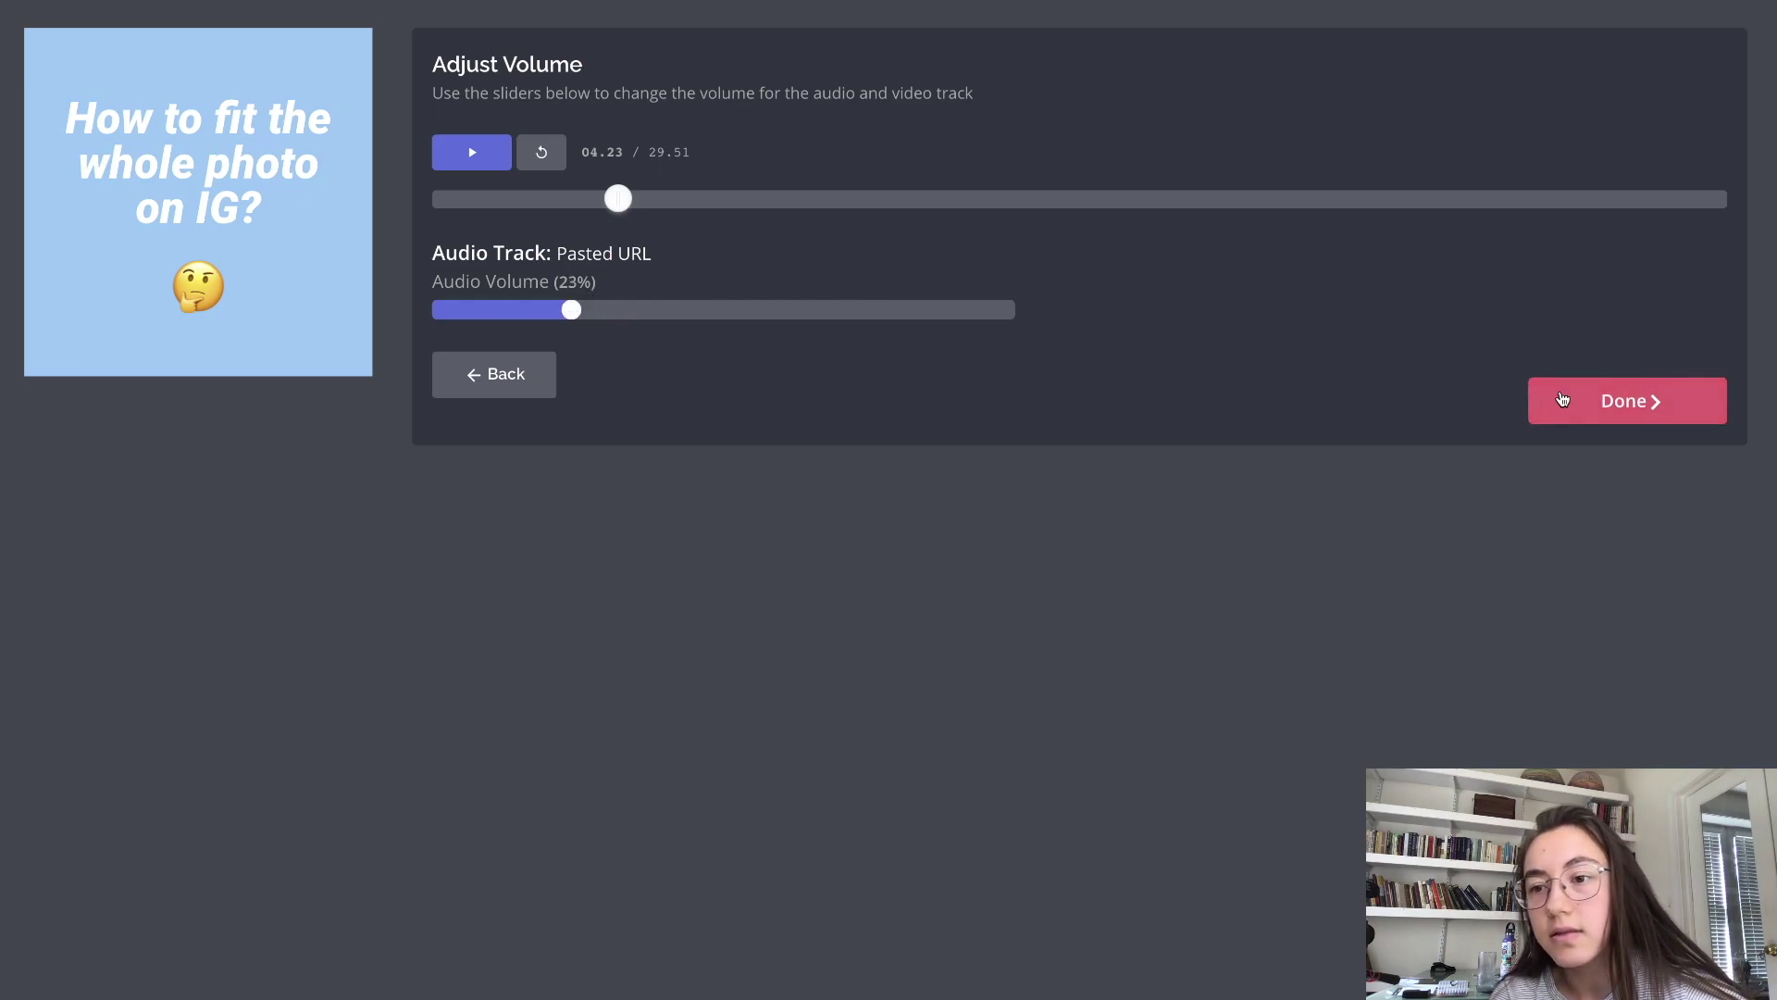
pyautogui.click(1543, 398)
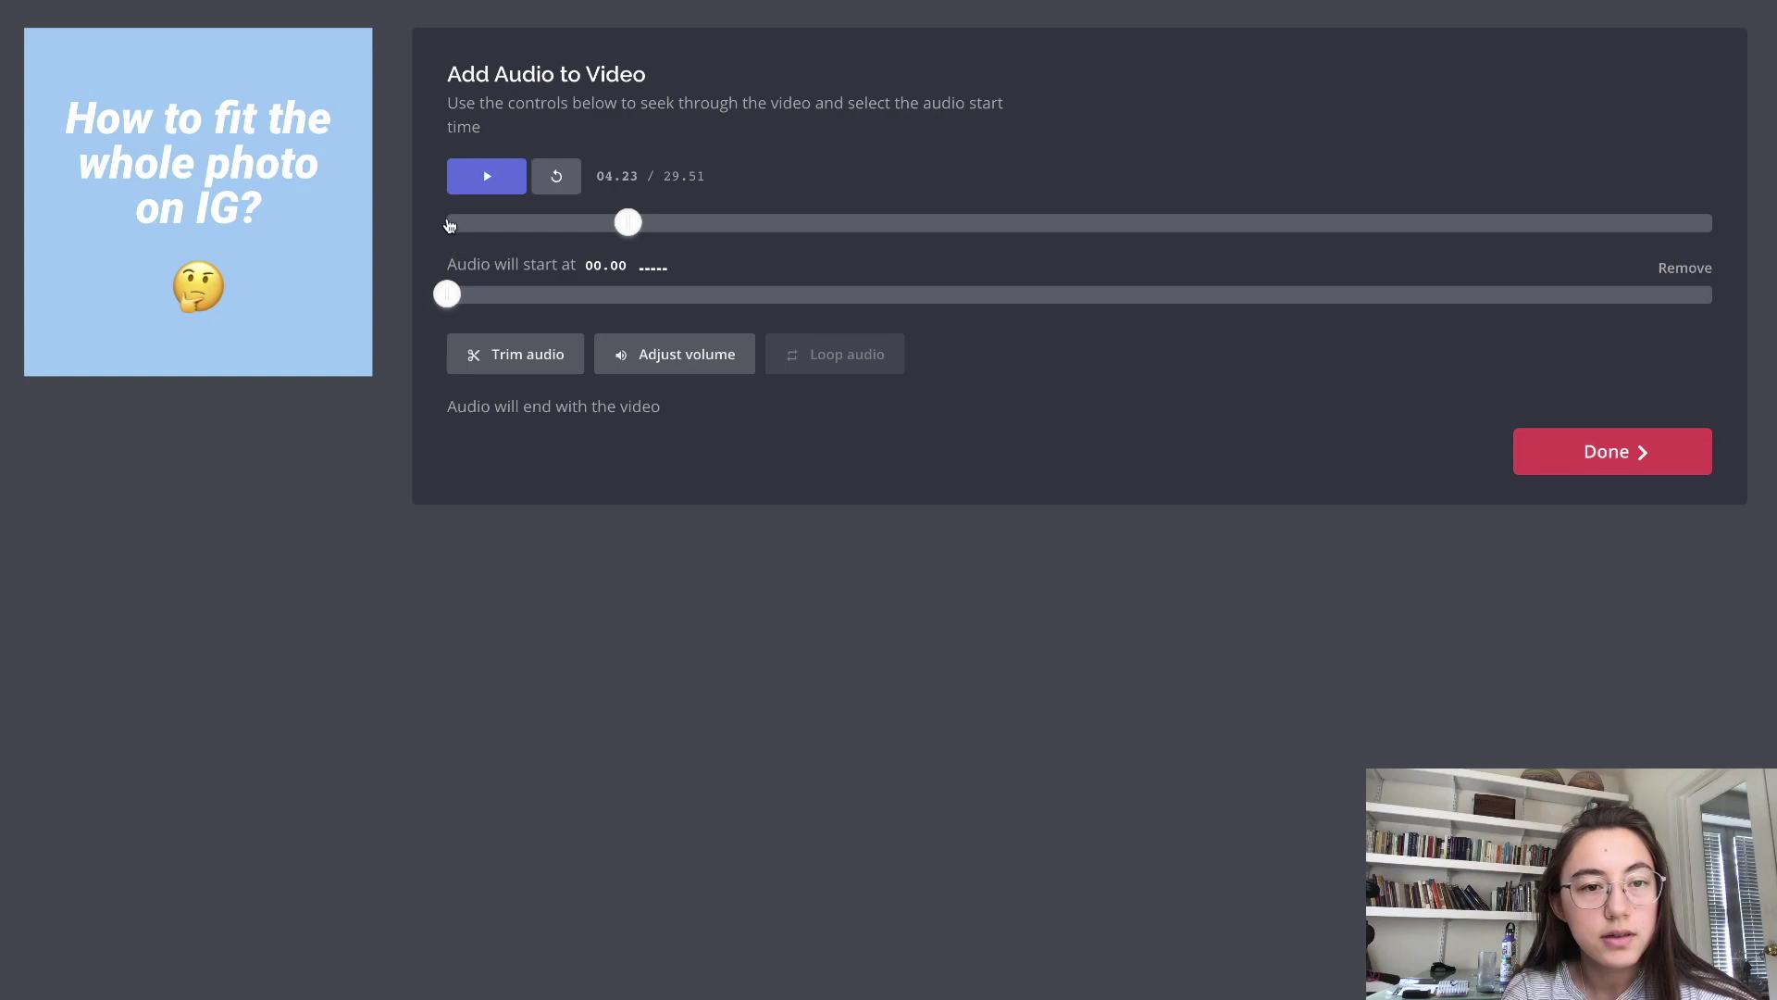
pyautogui.click(472, 189)
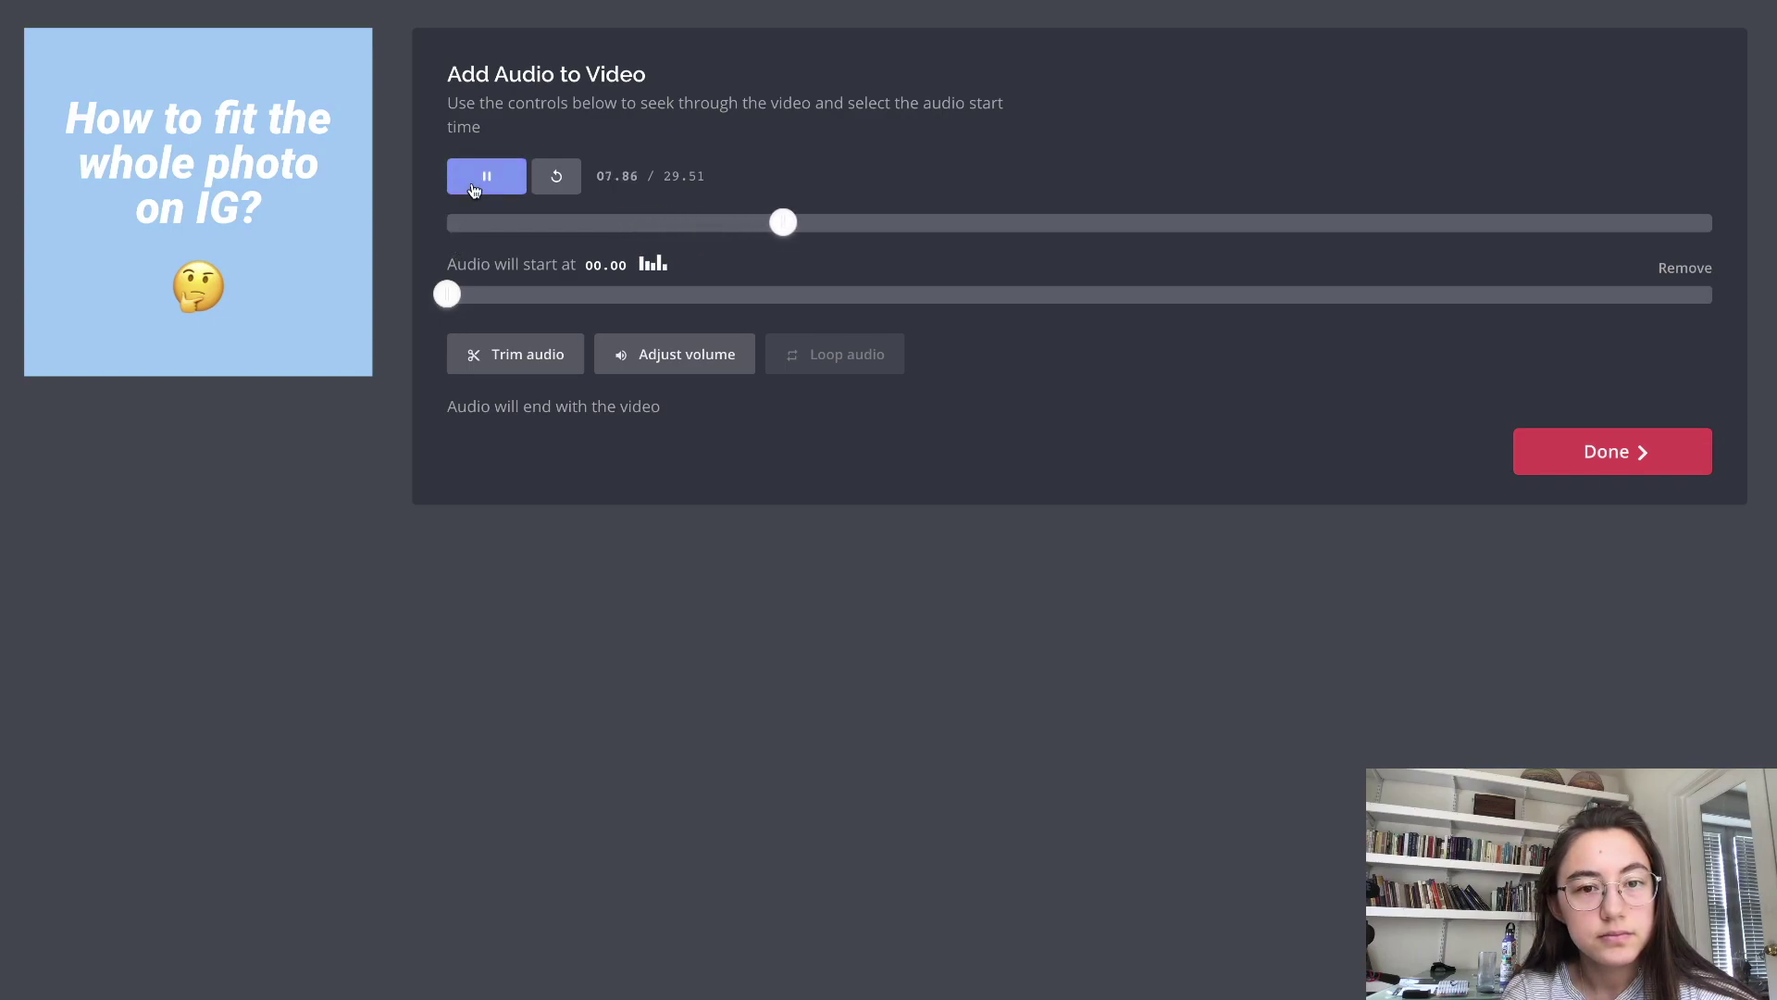
pyautogui.click(473, 189)
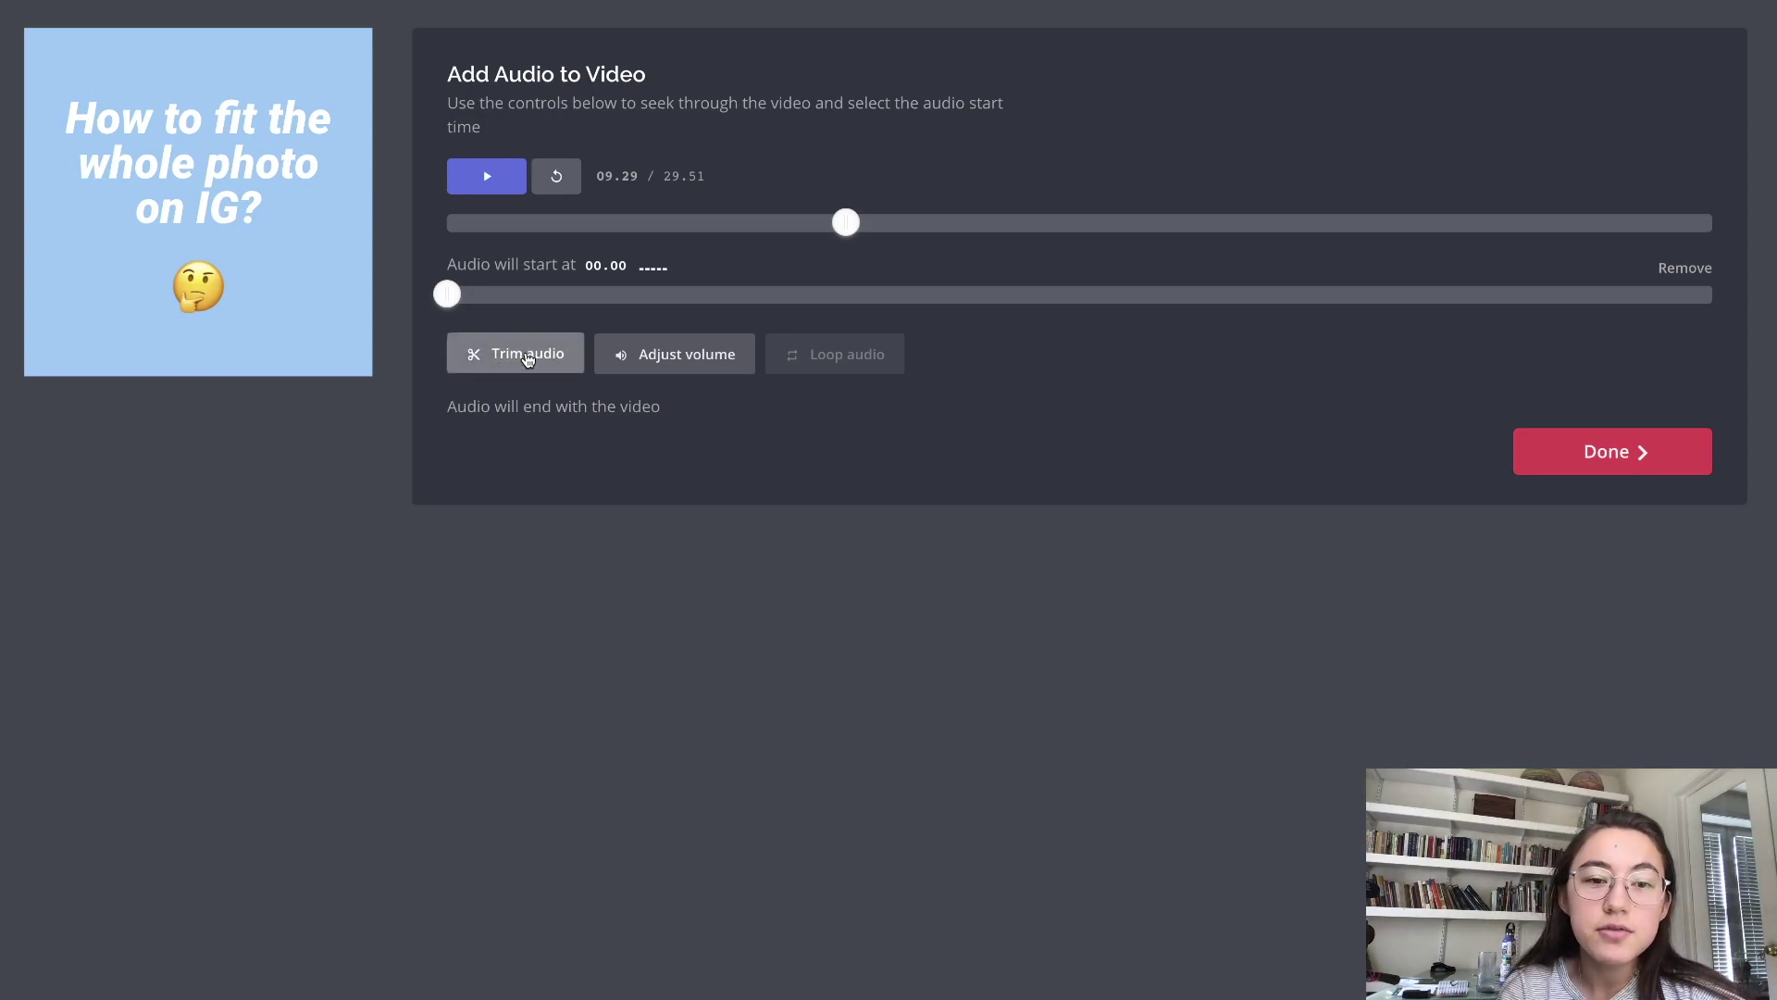
pyautogui.click(528, 354)
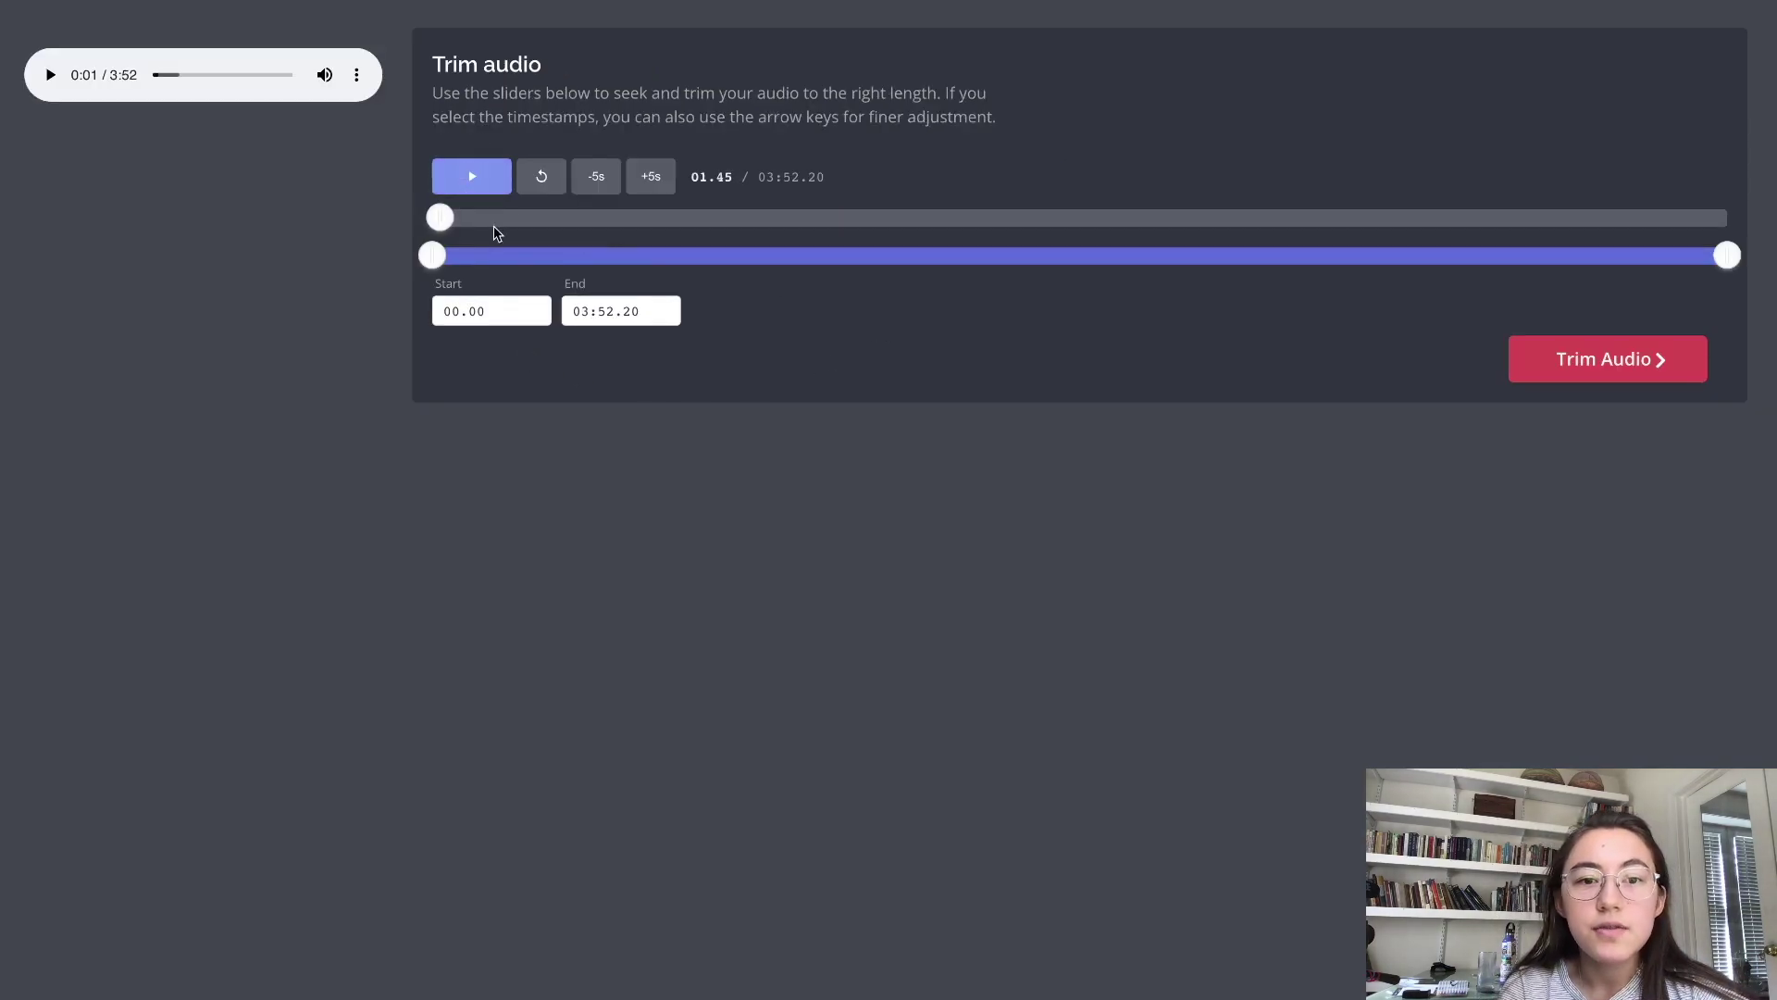
# - Keep the music track untrimmed at 0–232.20 s and return to the Studio editor
pyautogui.click(1573, 359)
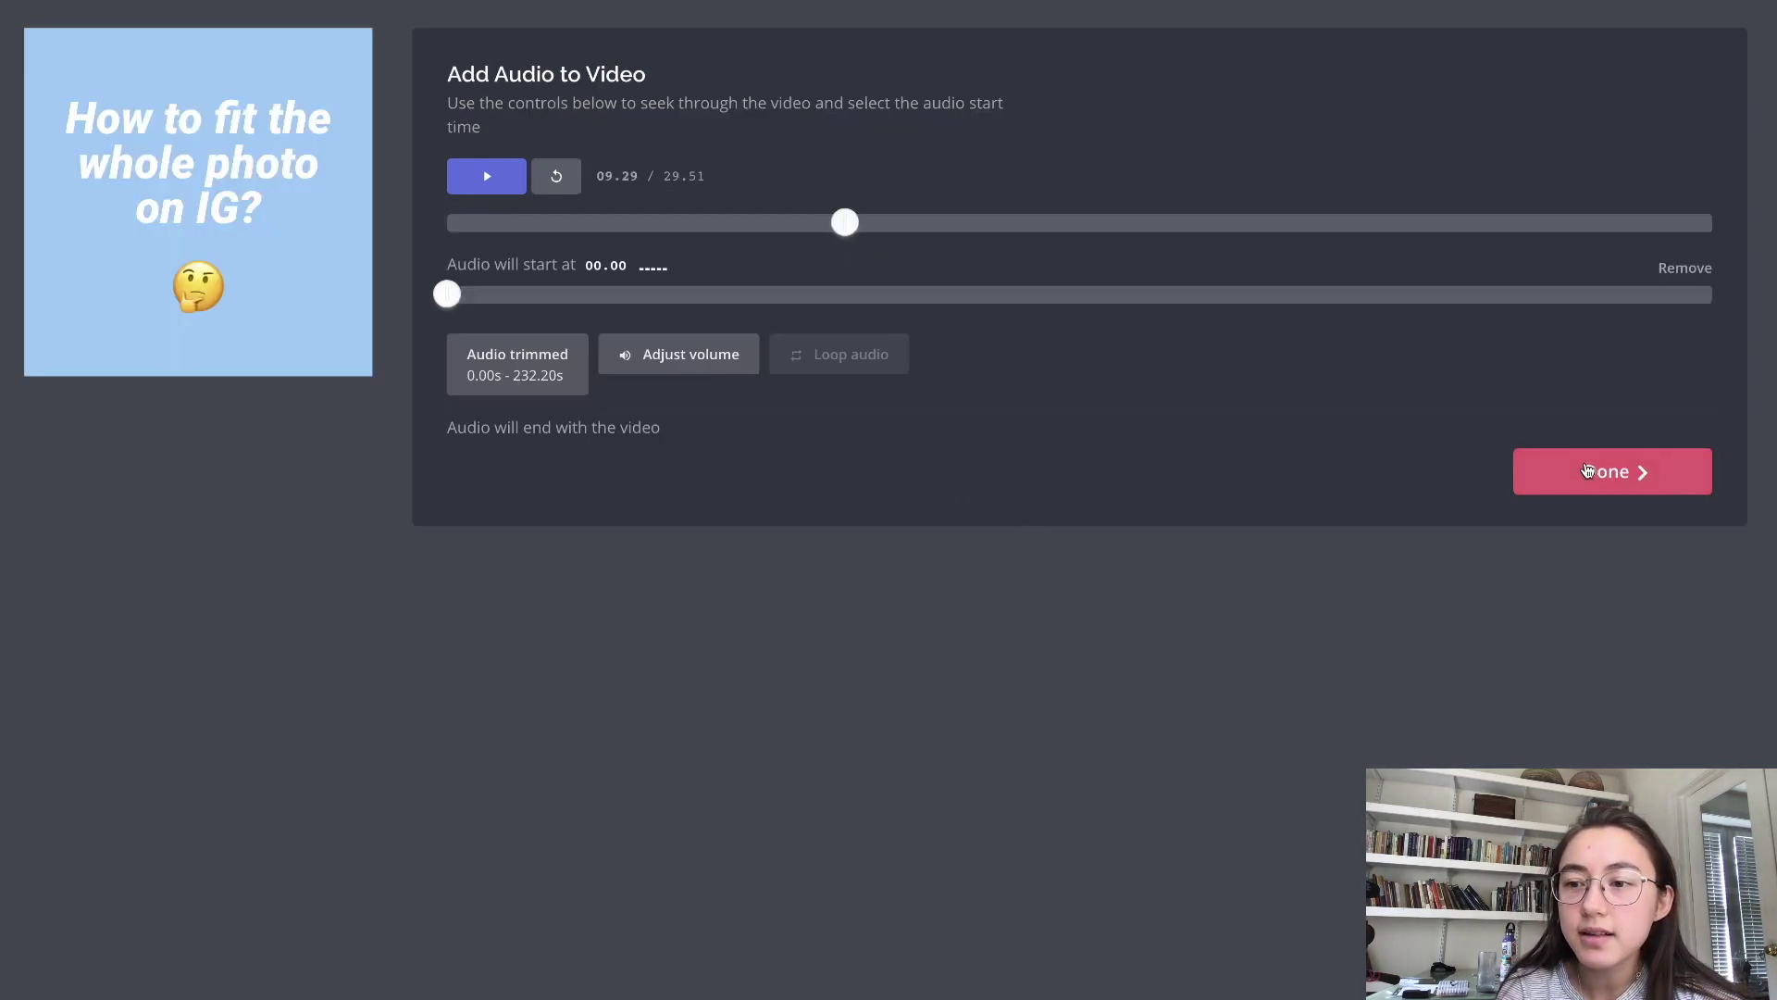
pyautogui.click(1589, 475)
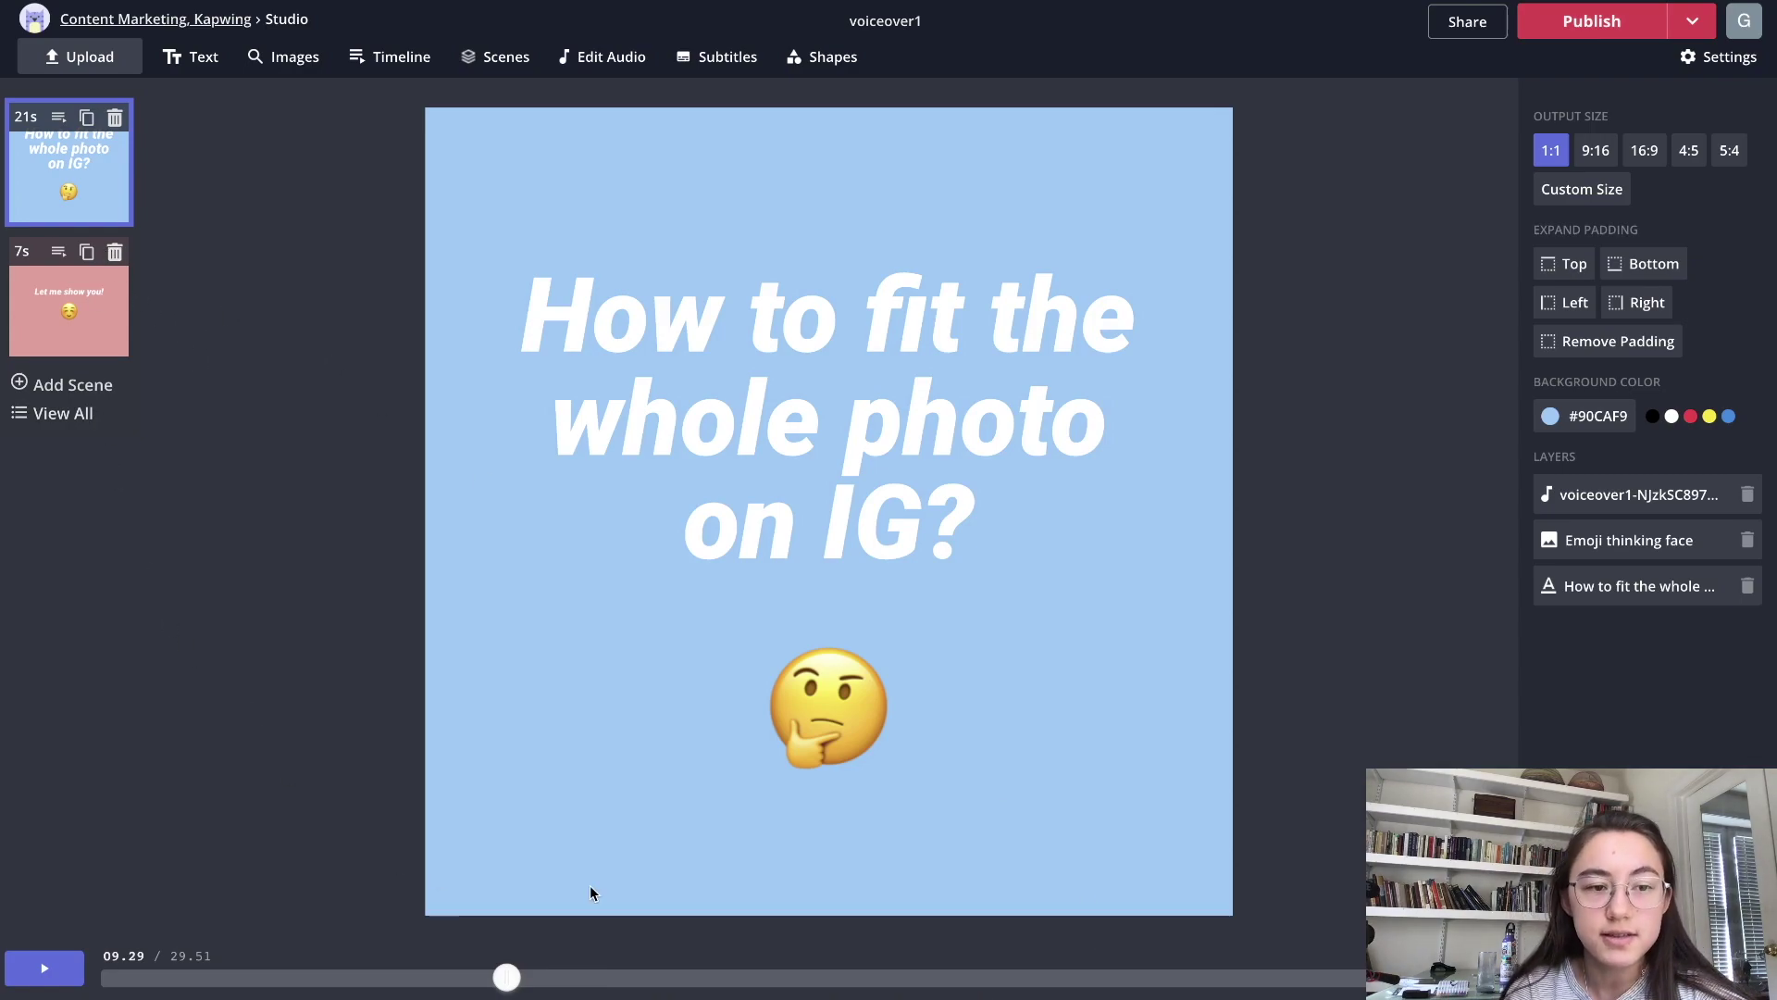
pyautogui.click(76, 328)
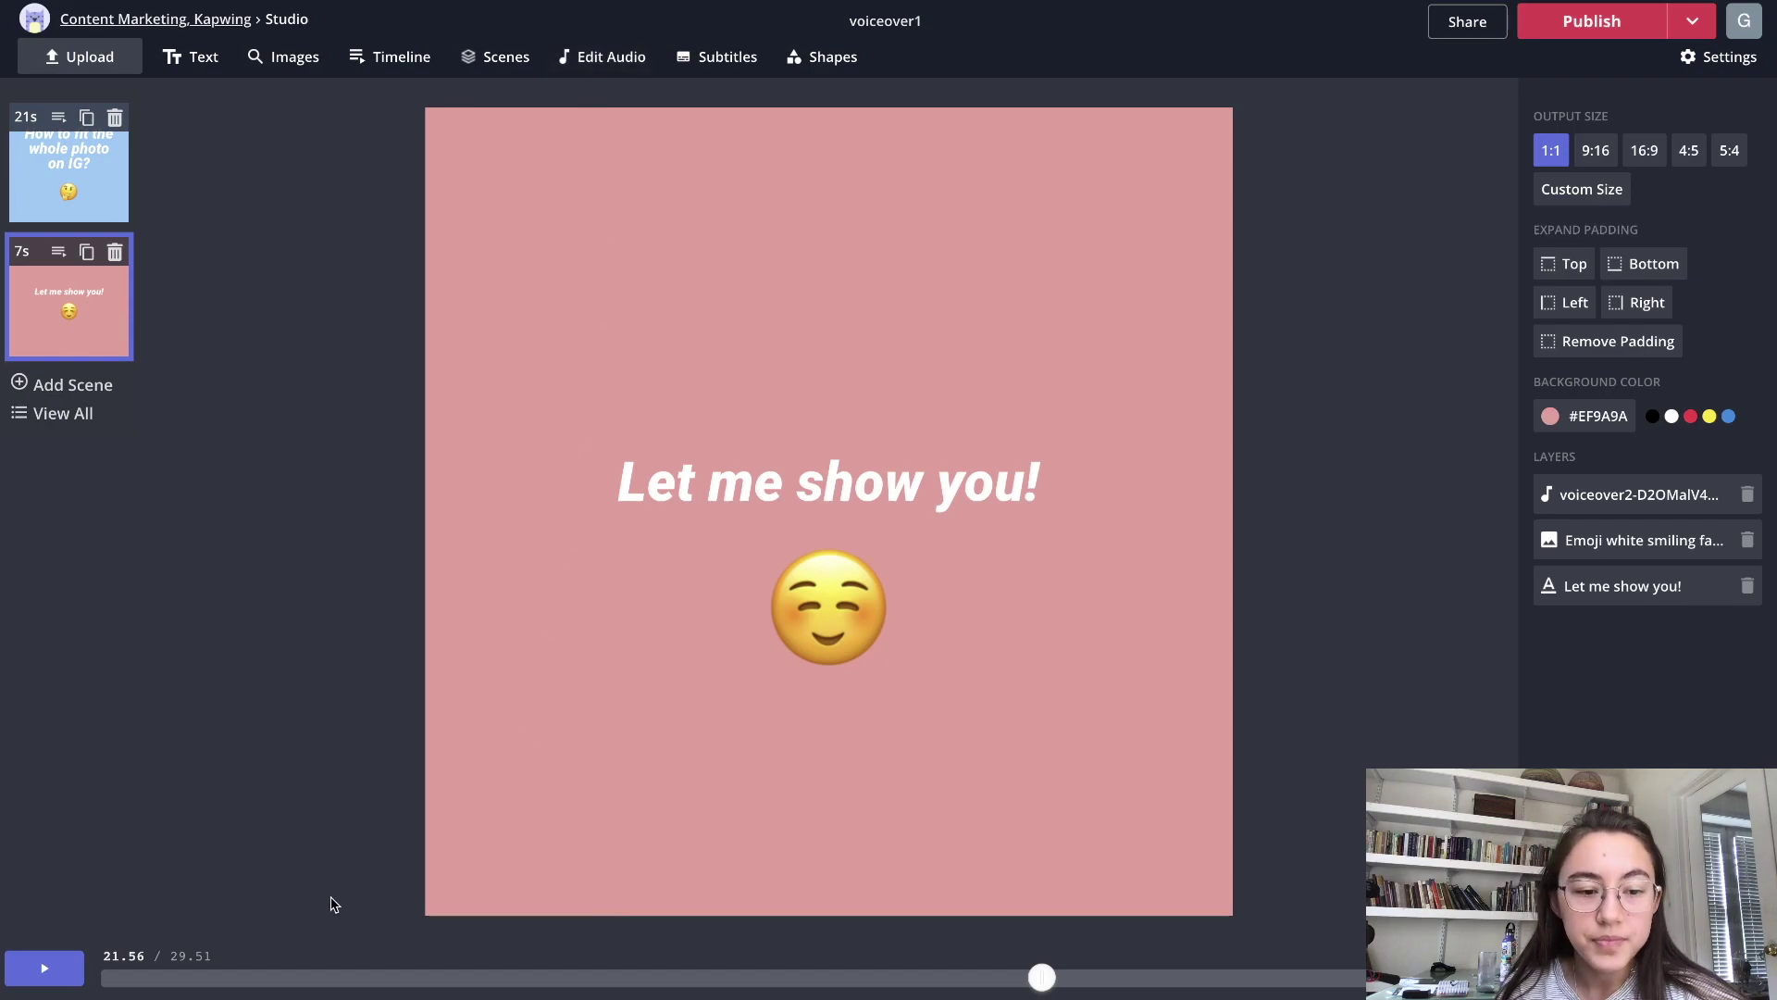
pyautogui.click(146, 977)
pyautogui.click(62, 973)
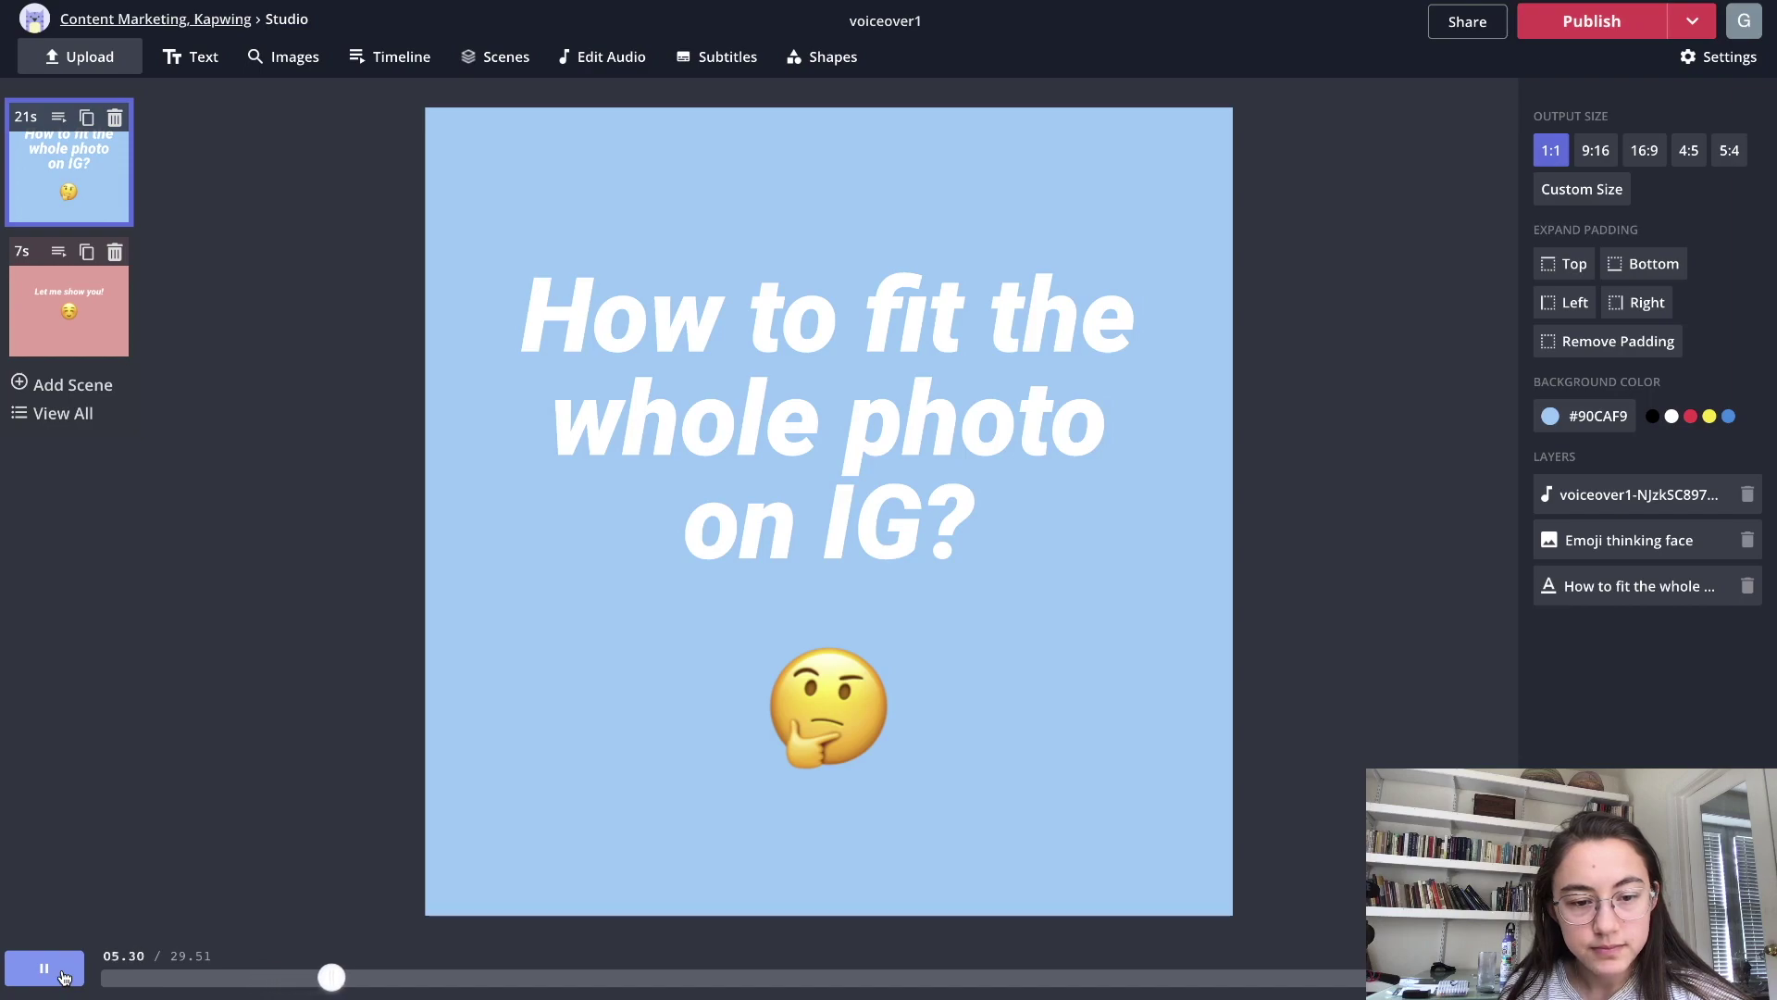
pyautogui.click(1077, 979)
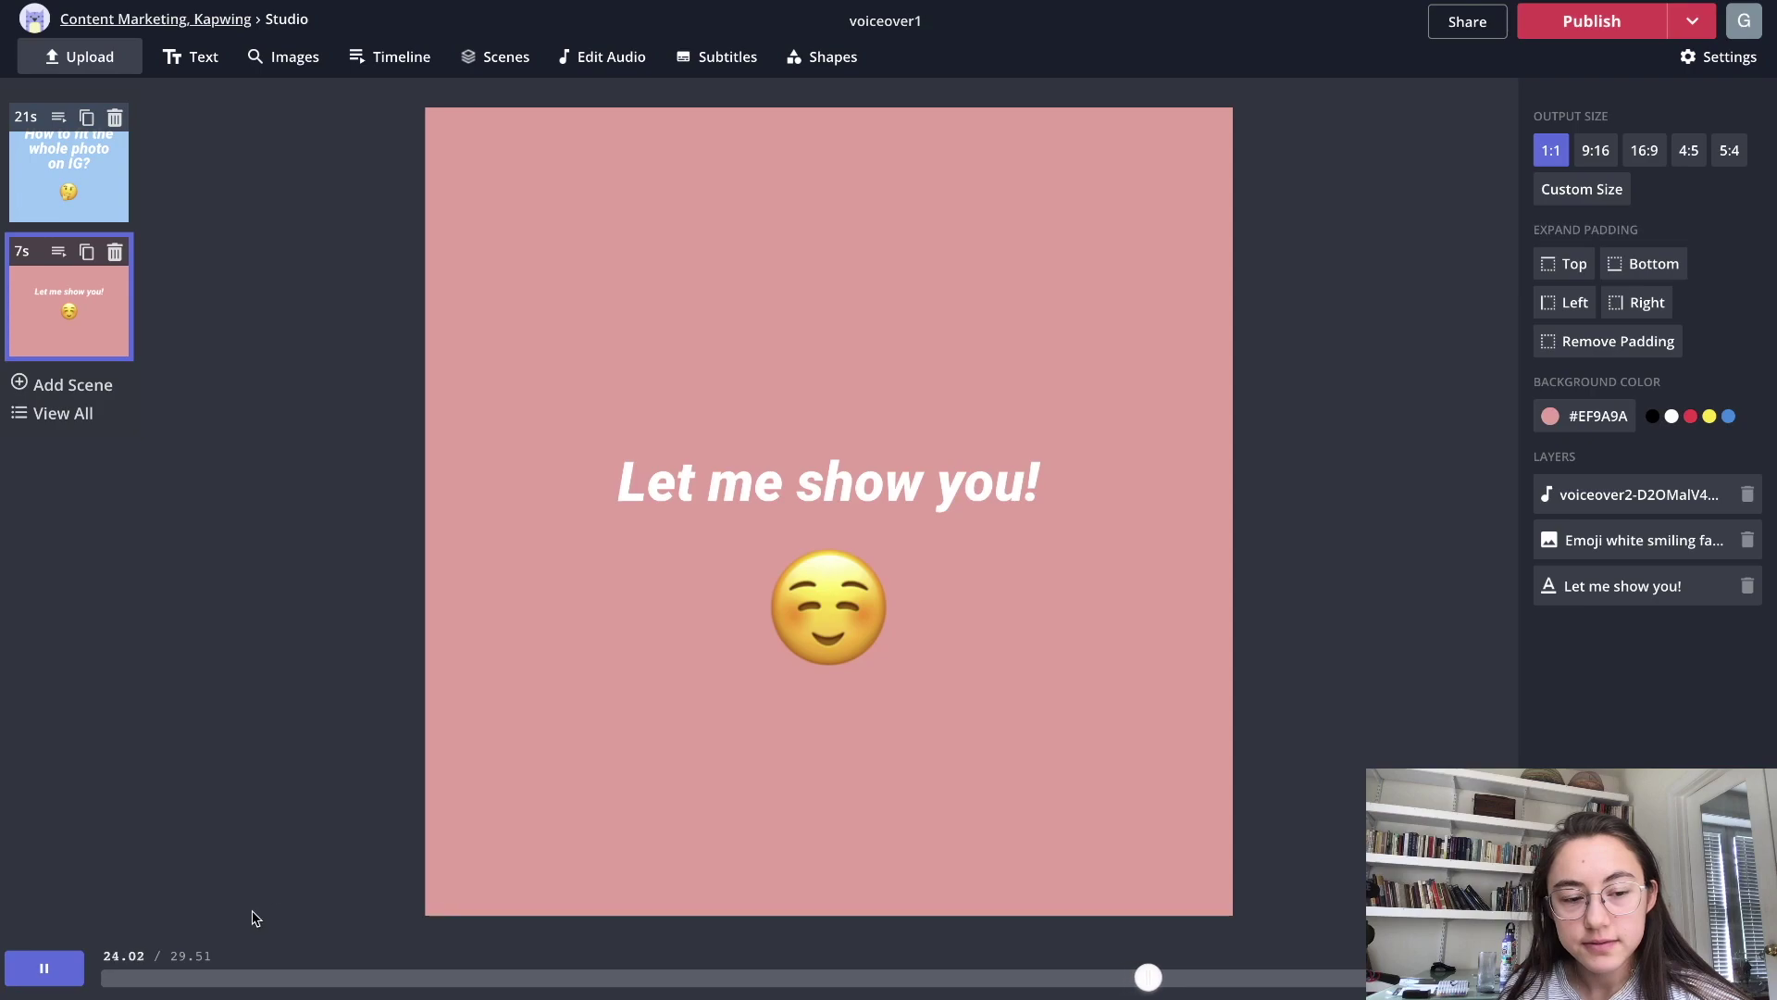
pyautogui.click(61, 972)
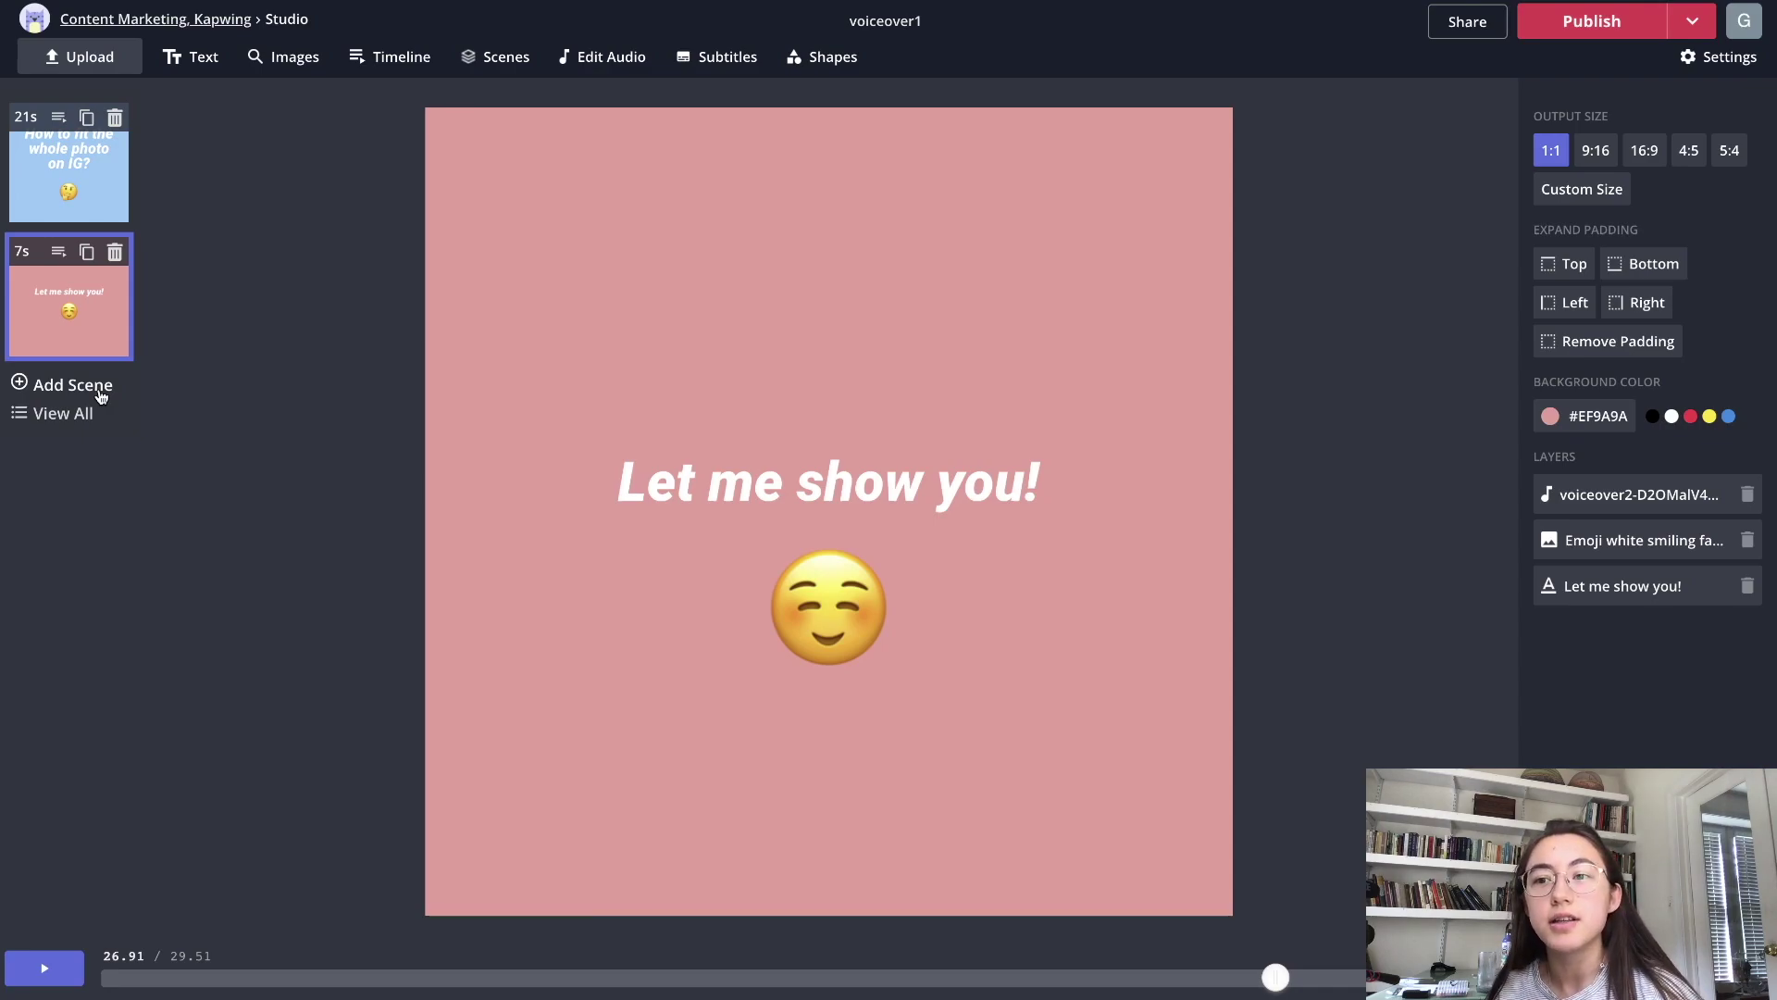
pyautogui.click(88, 152)
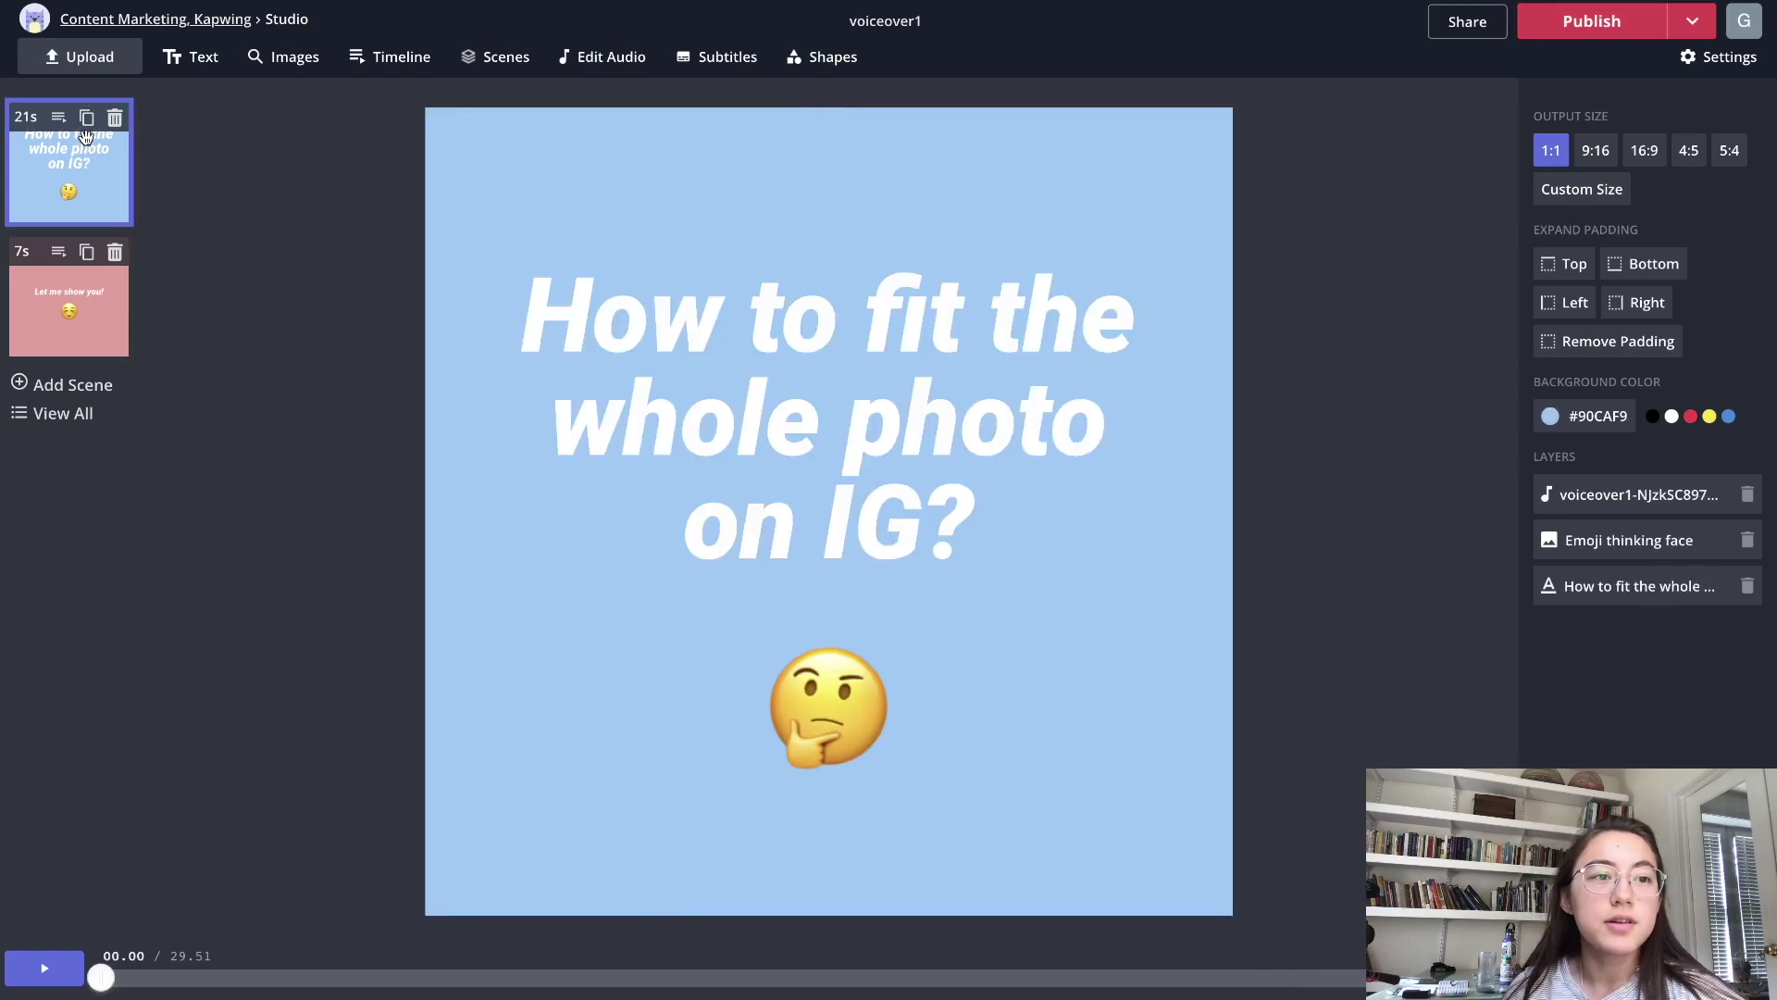
pyautogui.click(348, 58)
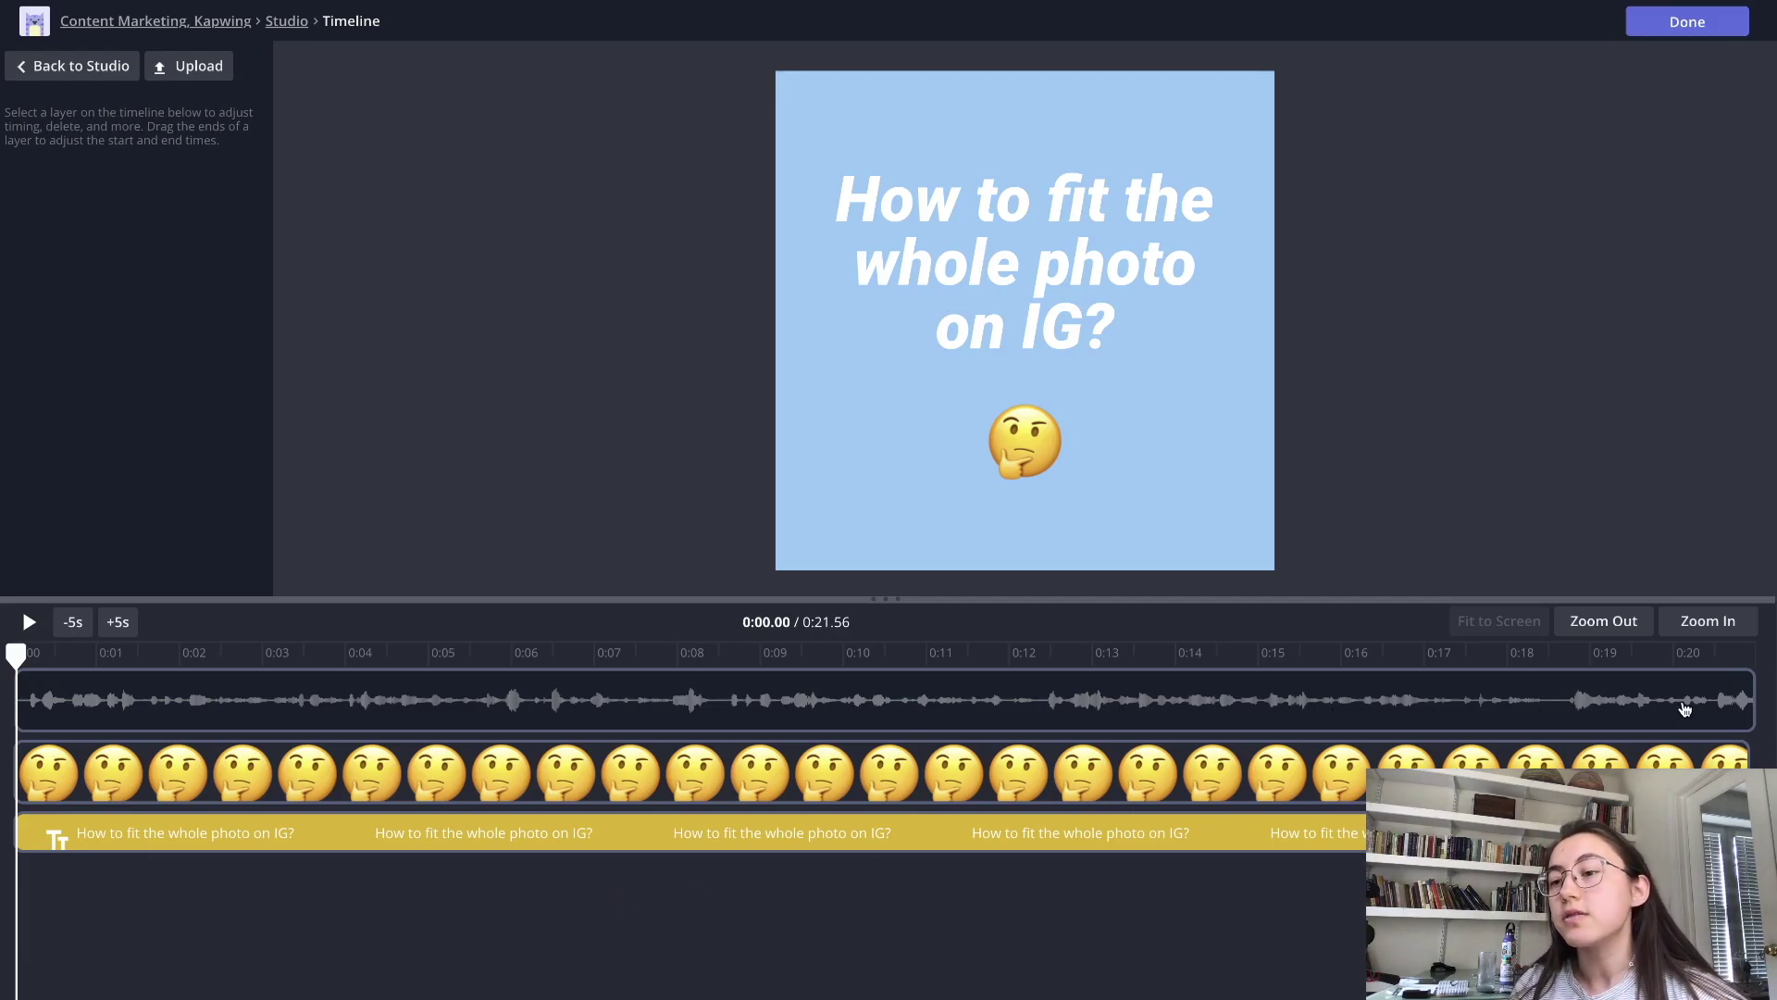
pyautogui.click(1653, 25)
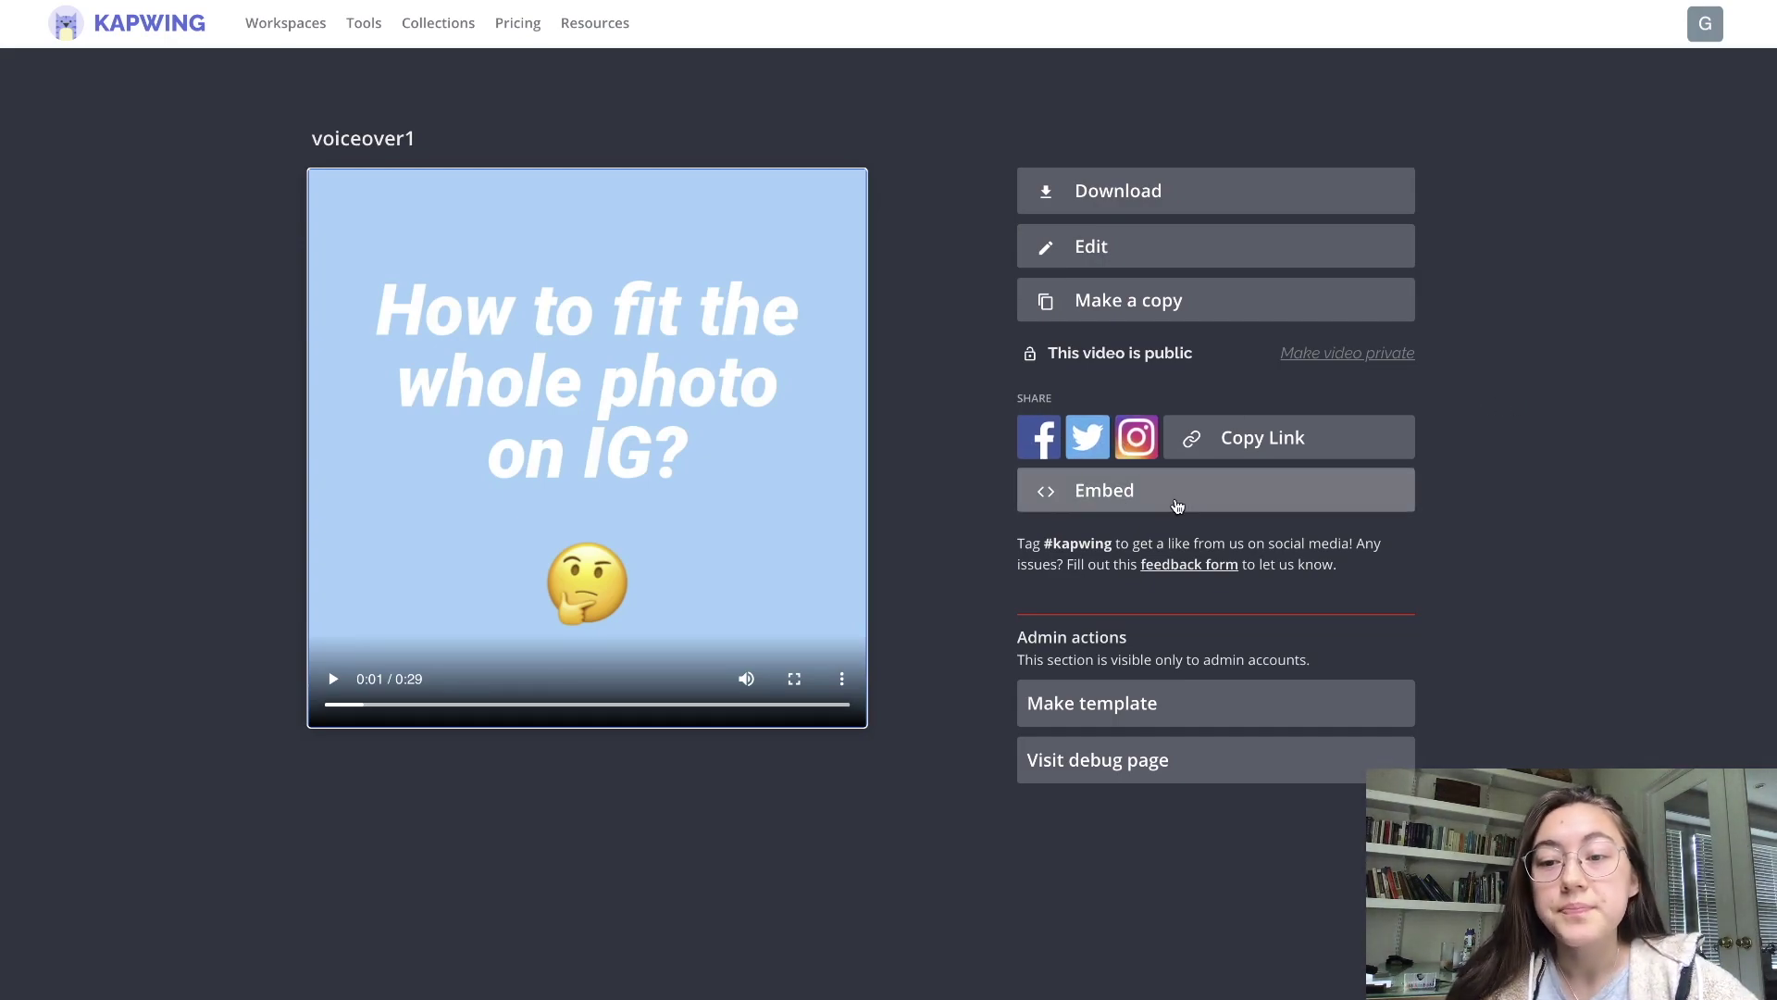
# - Copy the published video's short share link from the Share Content dialog
pyautogui.click(1212, 453)
pyautogui.click(1002, 521)
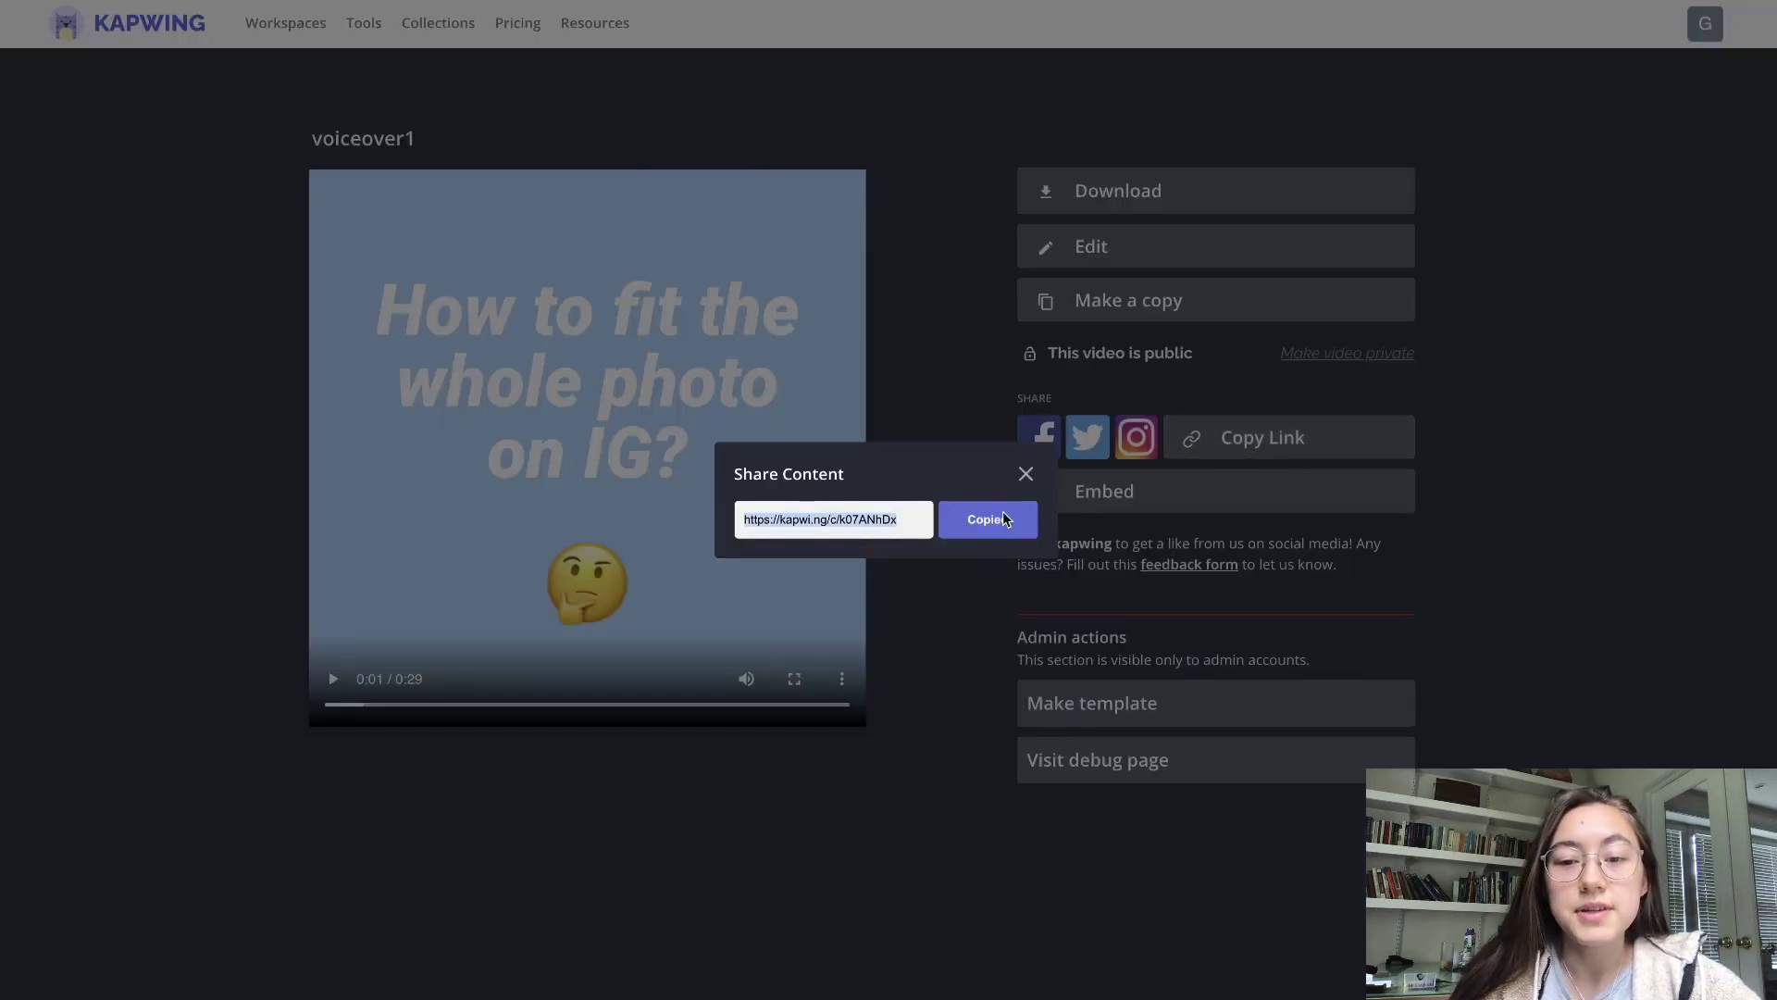